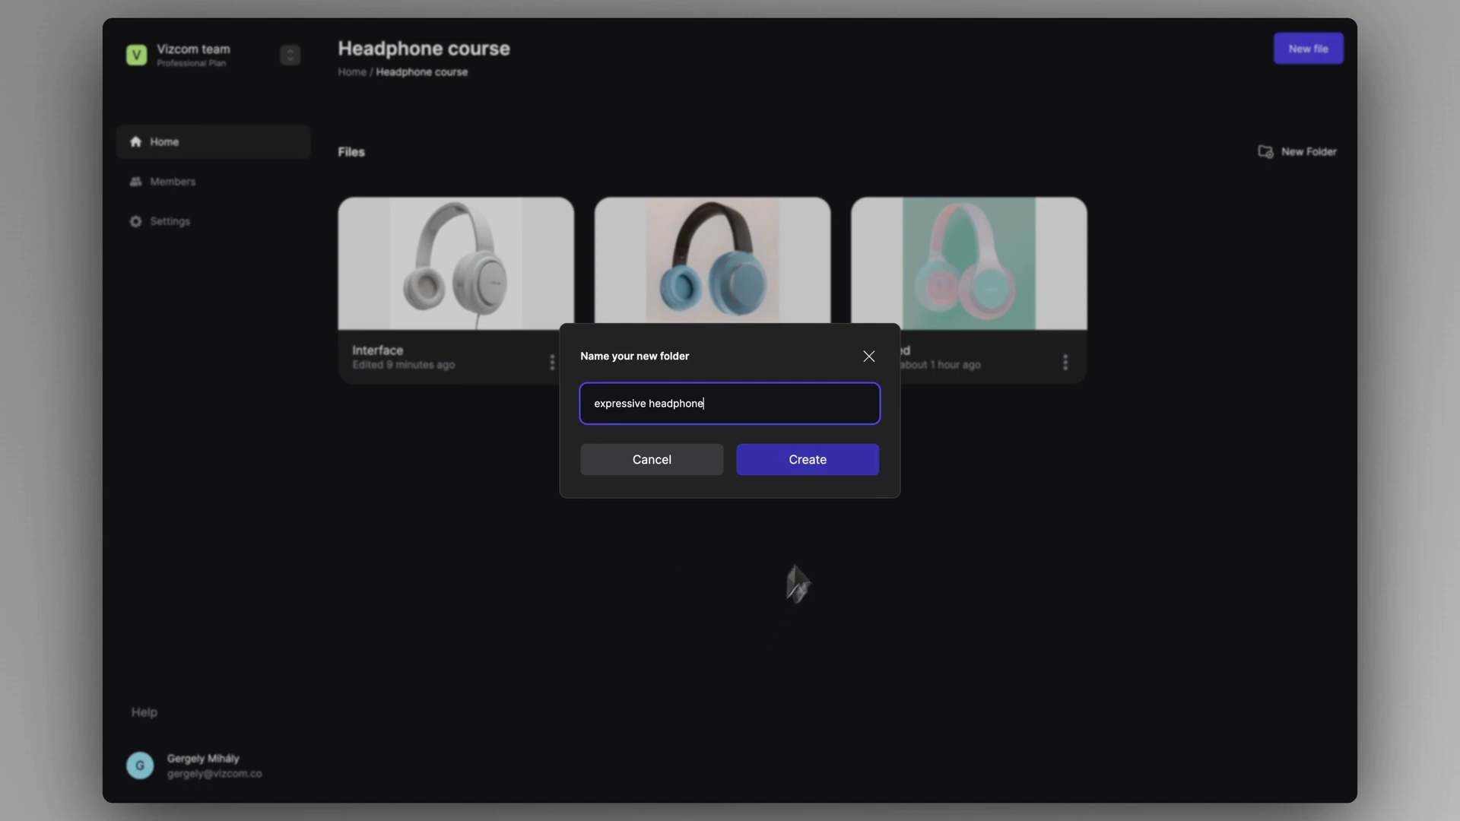
Step: Create the folder "expressive headphone" and start a new square 1080 × 1080 px file in it
{"action": "left_click", "coordinate": [840, 471]}
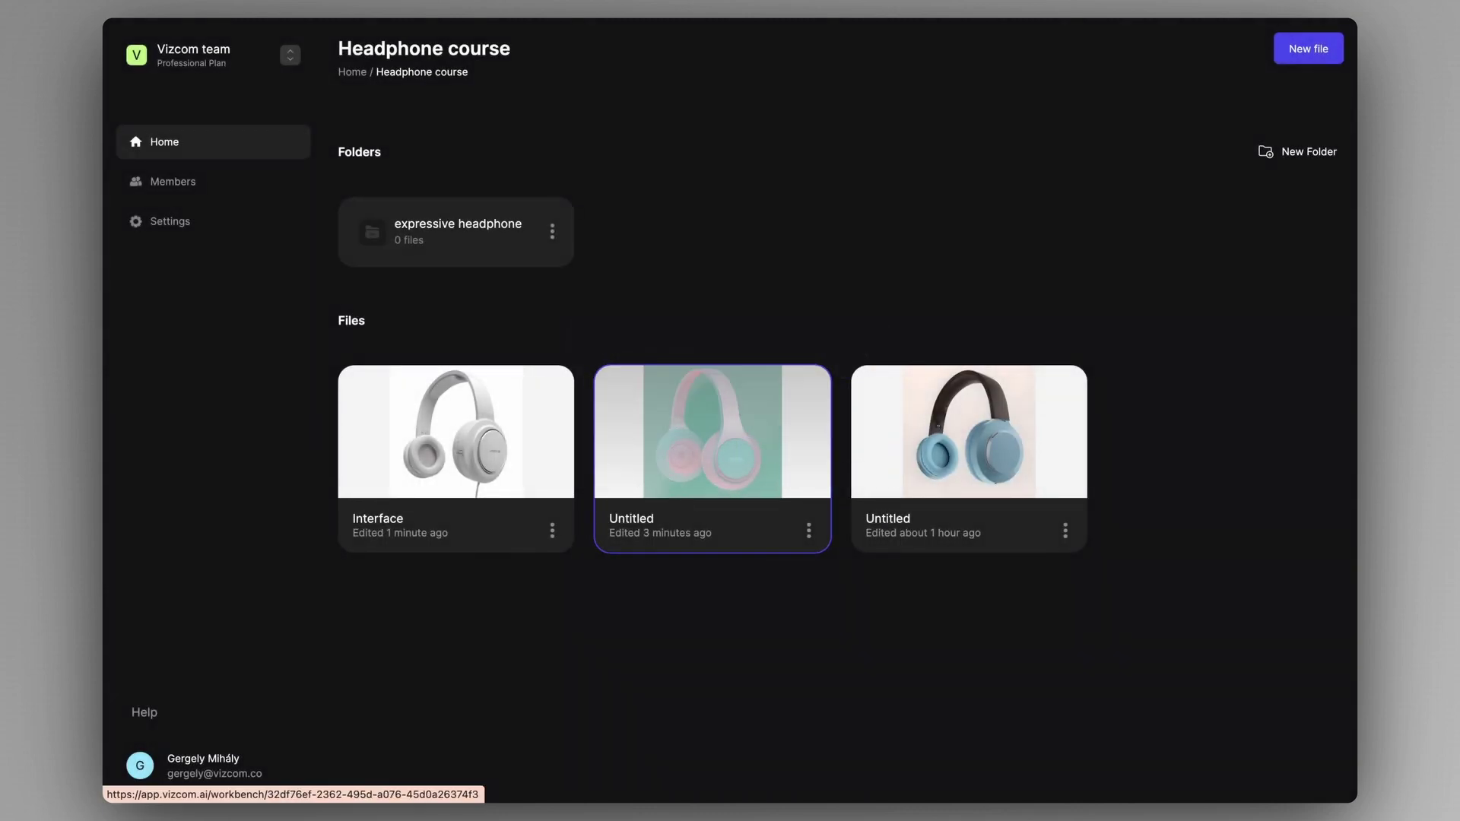
{"action": "left_click", "coordinate": [470, 244]}
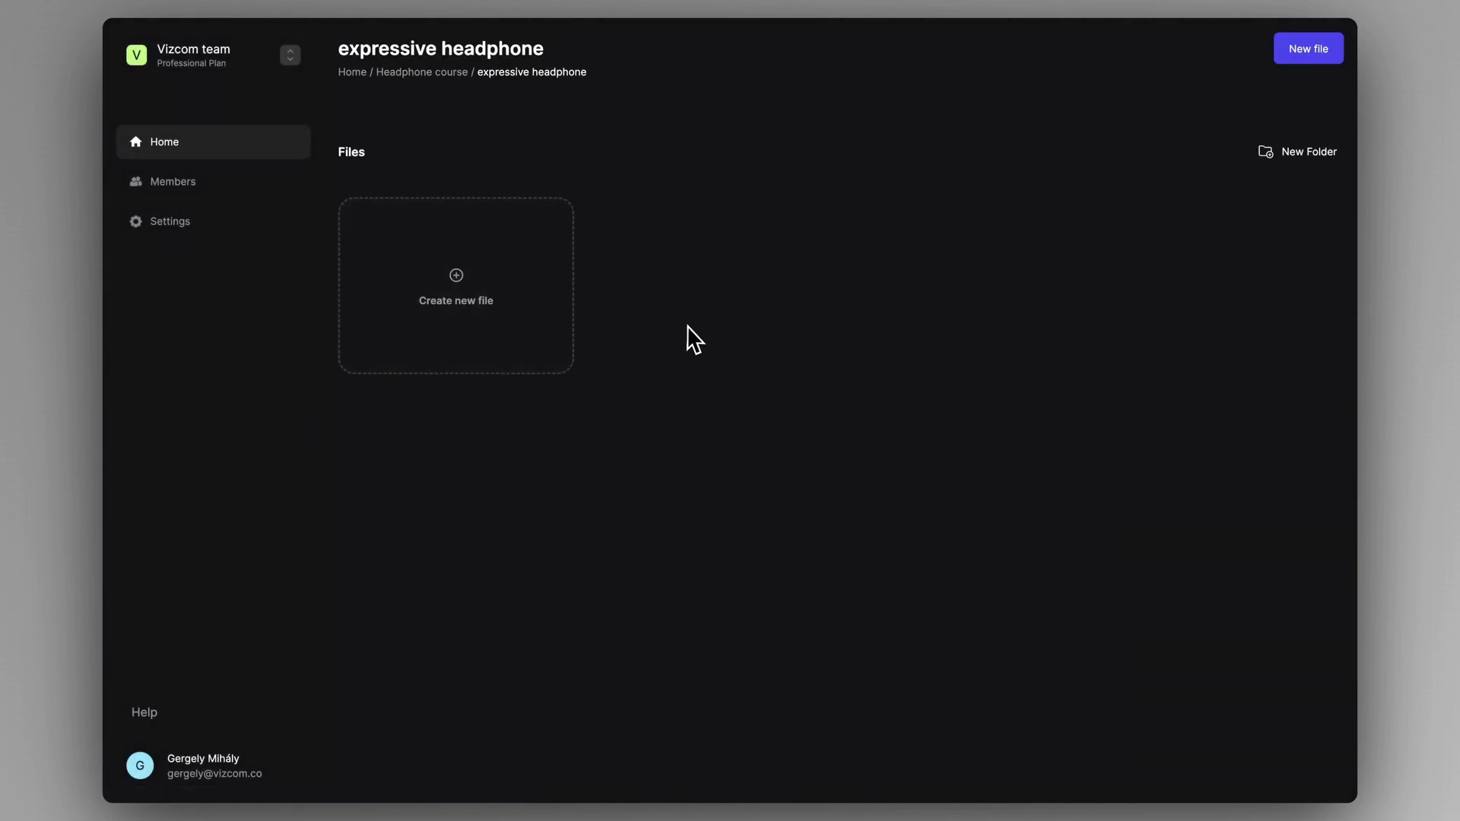
{"action": "left_click", "coordinate": [486, 294]}
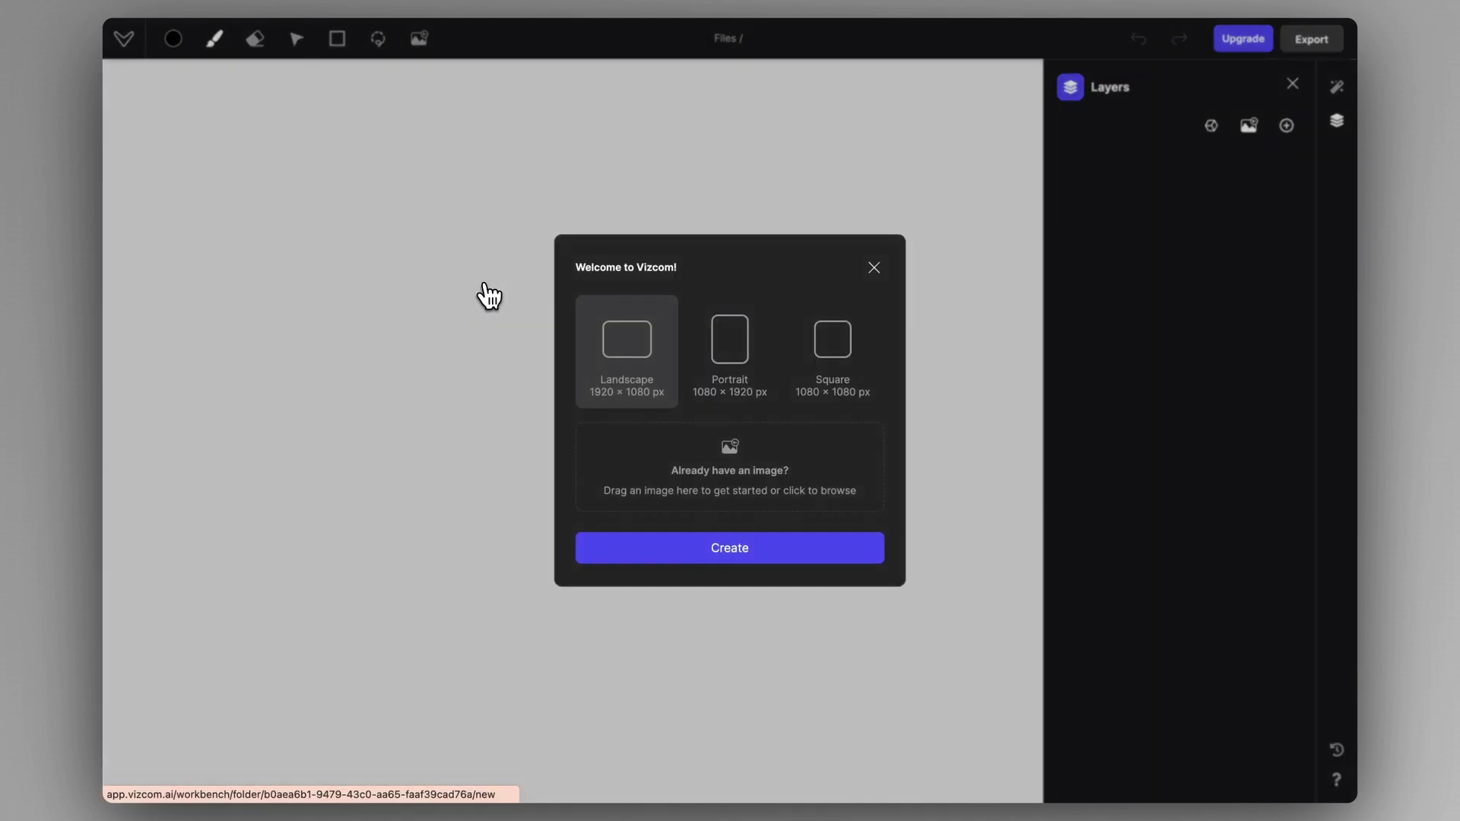
{"action": "left_click", "coordinate": [833, 356]}
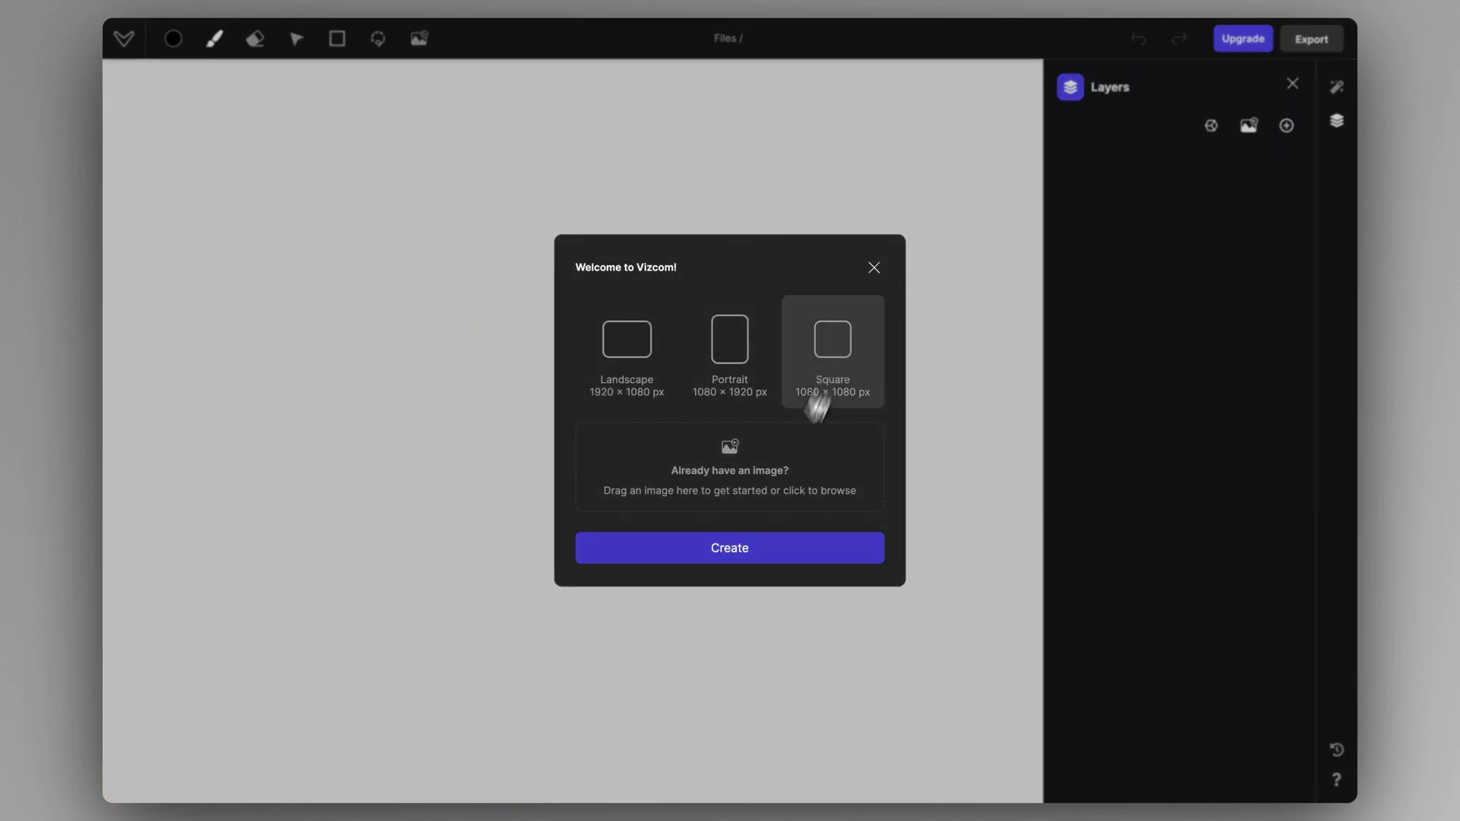
{"action": "left_click", "coordinate": [735, 566]}
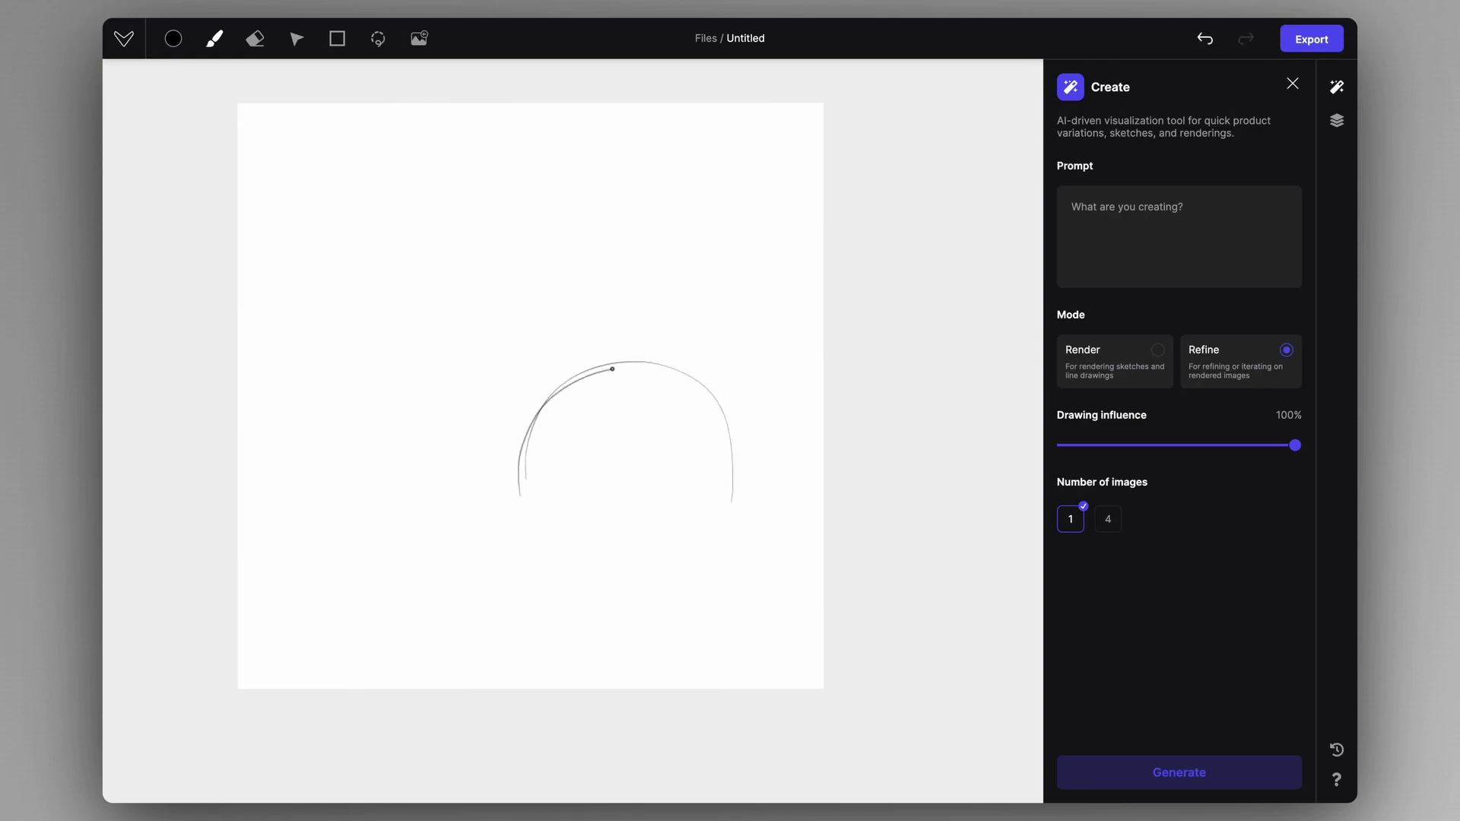
Step: Sketch two rough circles side by side in the lower half of the canvas as the headphone's ear cups
{"action": "key", "text": "ctrl+z"}
{"action": "left_click_drag", "start_coordinate": [584, 581], "coordinate": [561, 560]}
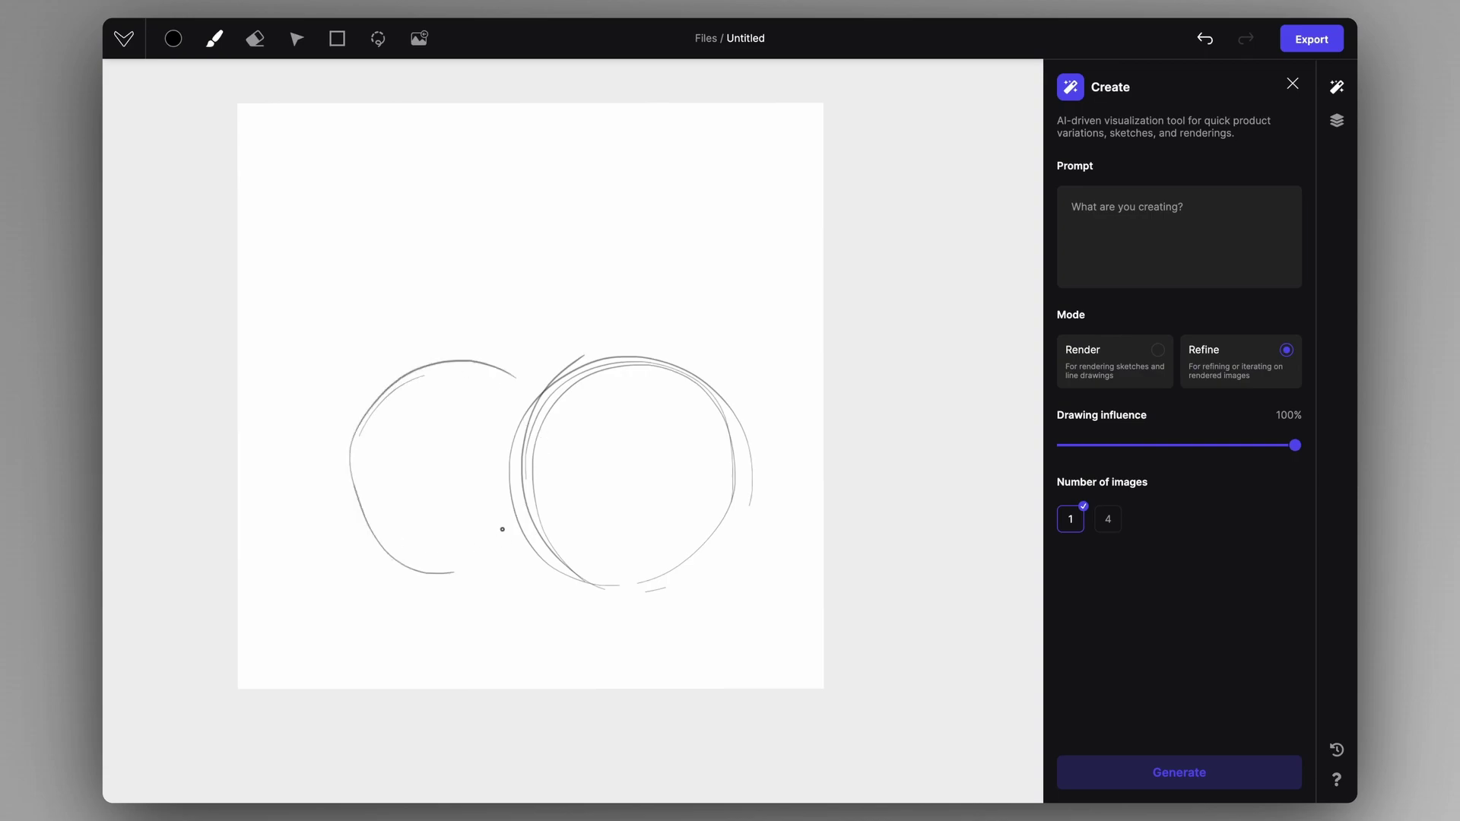
{"action": "key", "text": "ctrl+z"}
{"action": "left_click_drag", "start_coordinate": [477, 554], "coordinate": [462, 560]}
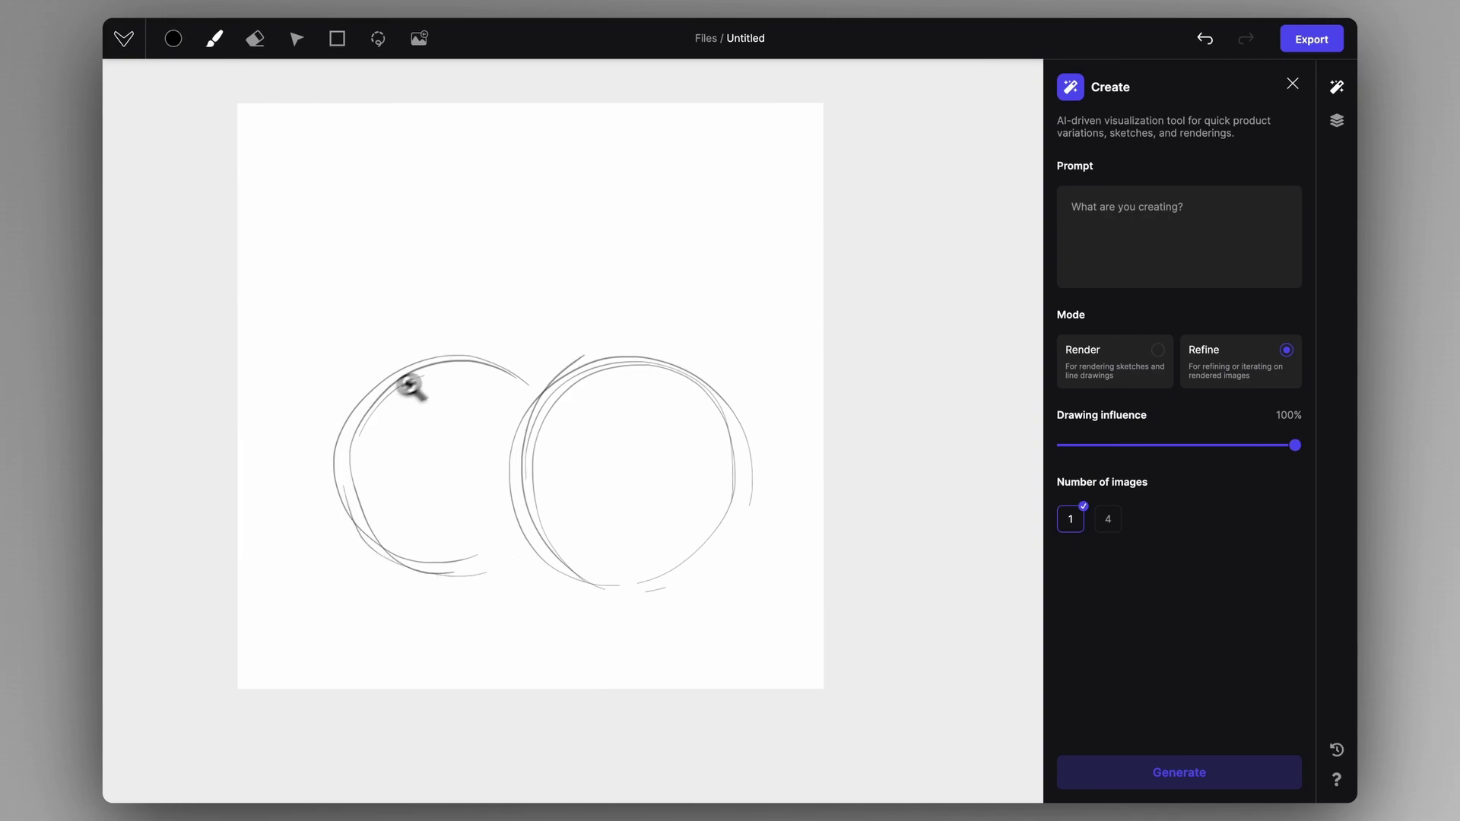
Step: Reinforce the front ear cup with a darker, slightly larger outline to suggest its thickness
{"action": "mouse_move", "coordinate": [411, 386]}
{"action": "left_mouse_down"}
{"action": "mouse_move", "coordinate": [381, 489]}
{"action": "mouse_move", "coordinate": [408, 419]}
{"action": "left_mouse_up"}
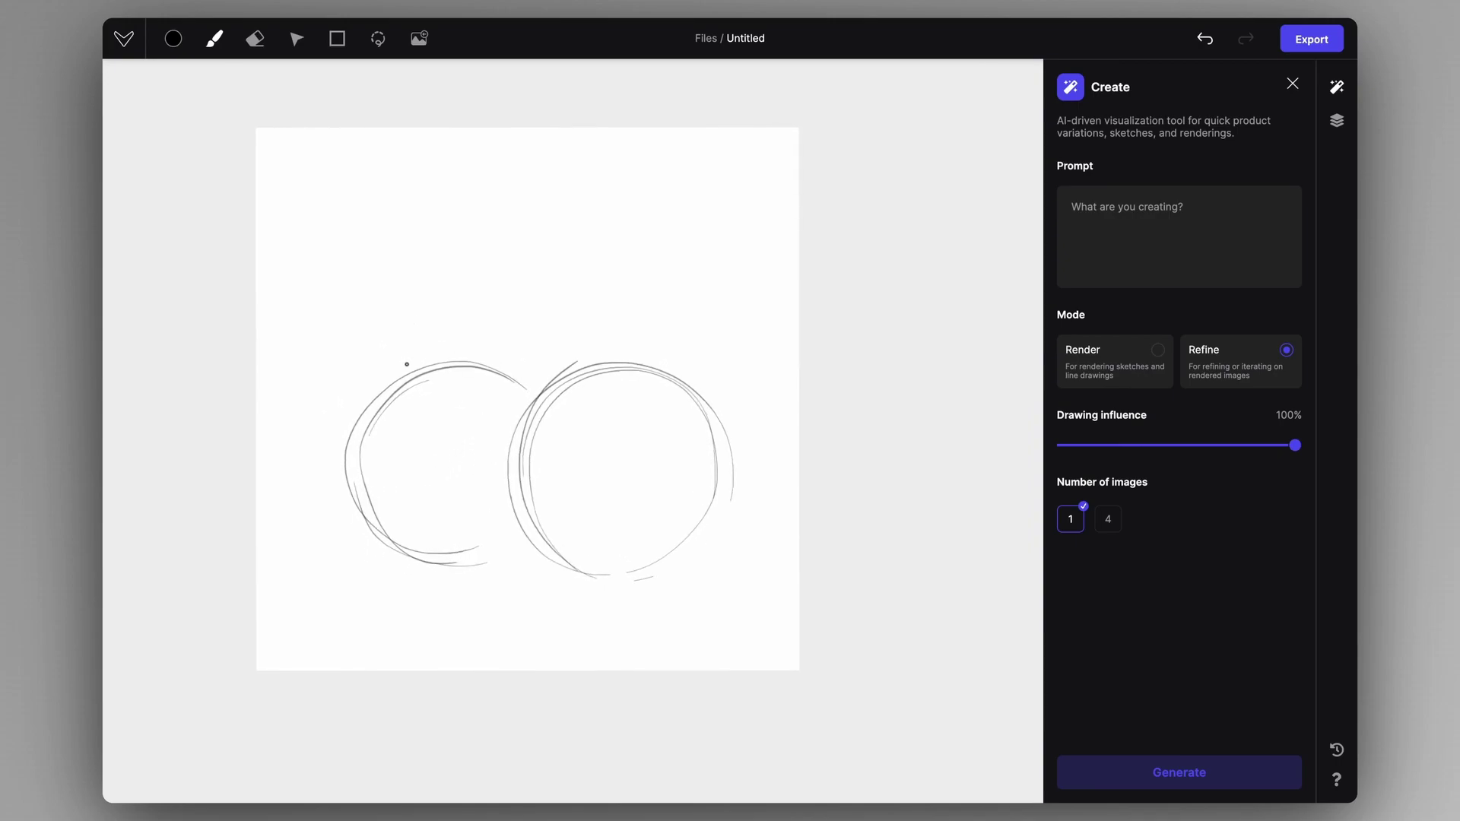
{"action": "key", "text": "ctrl+z"}
{"action": "left_click_drag", "start_coordinate": [590, 584], "coordinate": [525, 548]}
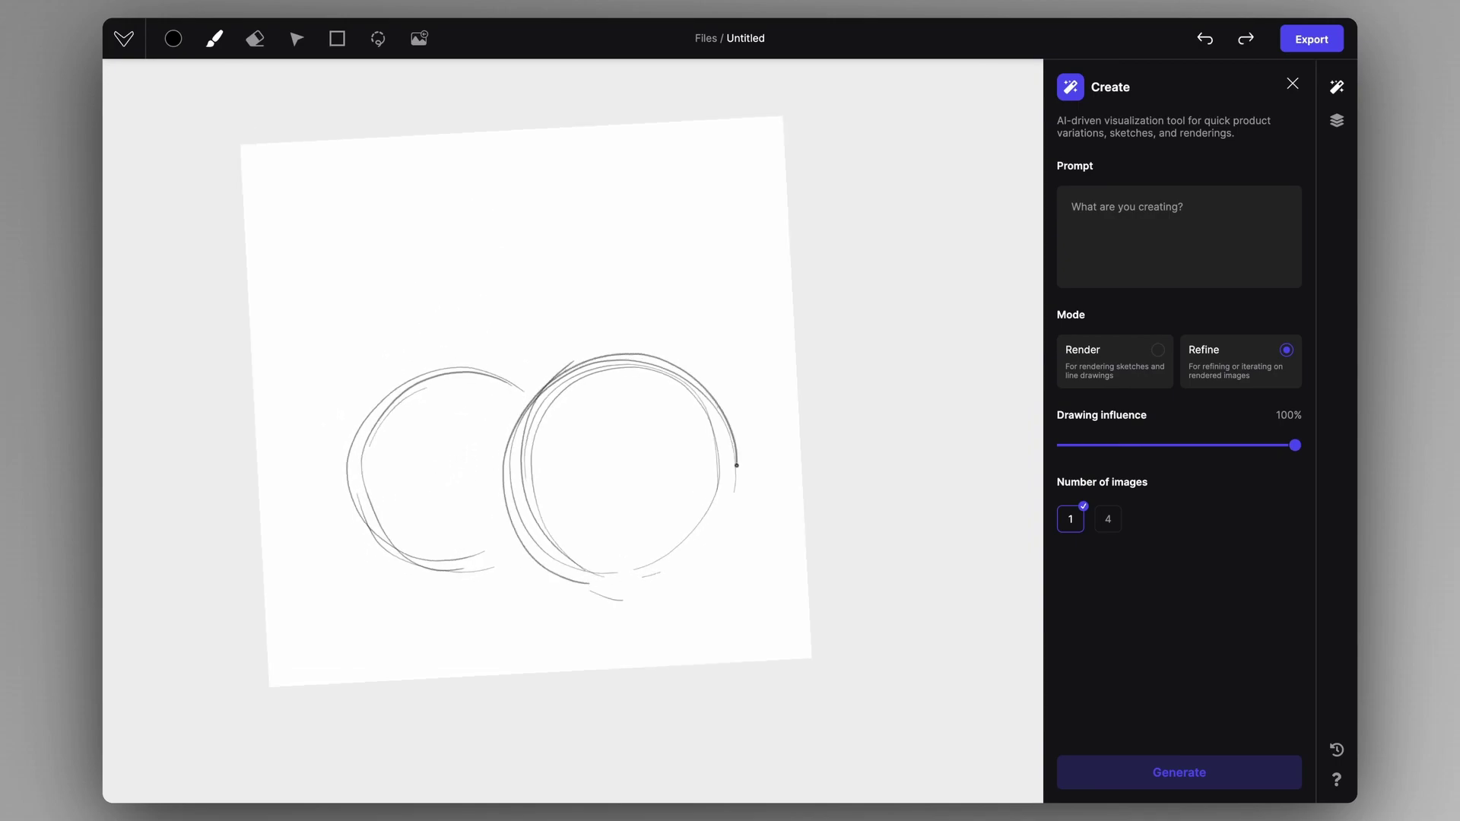
{"action": "mouse_move", "coordinate": [724, 483]}
{"action": "left_mouse_down"}
{"action": "mouse_move", "coordinate": [672, 482]}
{"action": "mouse_move", "coordinate": [658, 496]}
{"action": "left_mouse_up"}
{"action": "key", "text": "v"}
{"action": "key", "text": "b"}
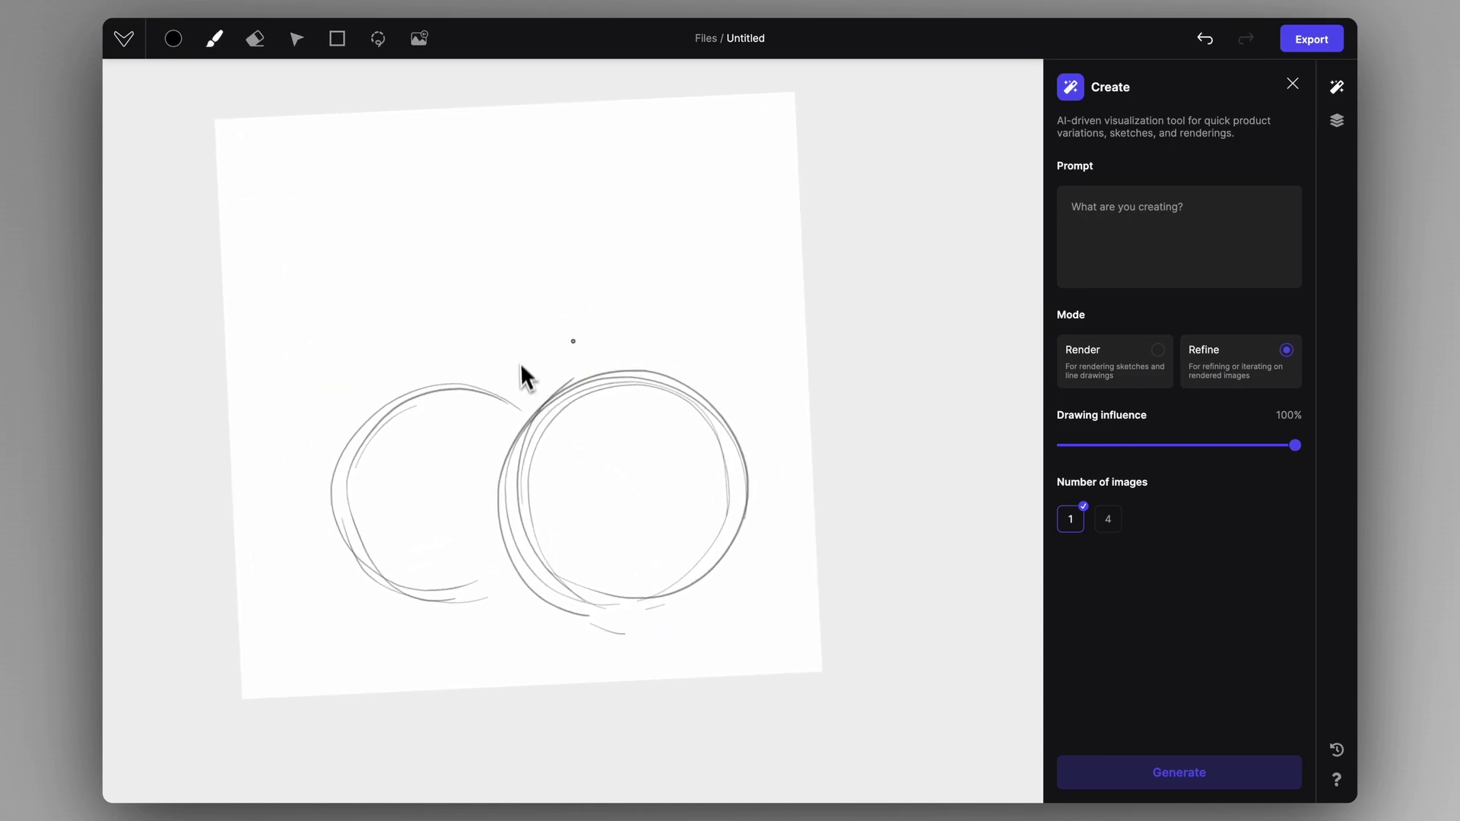
{"action": "key", "text": "ctrl+z"}
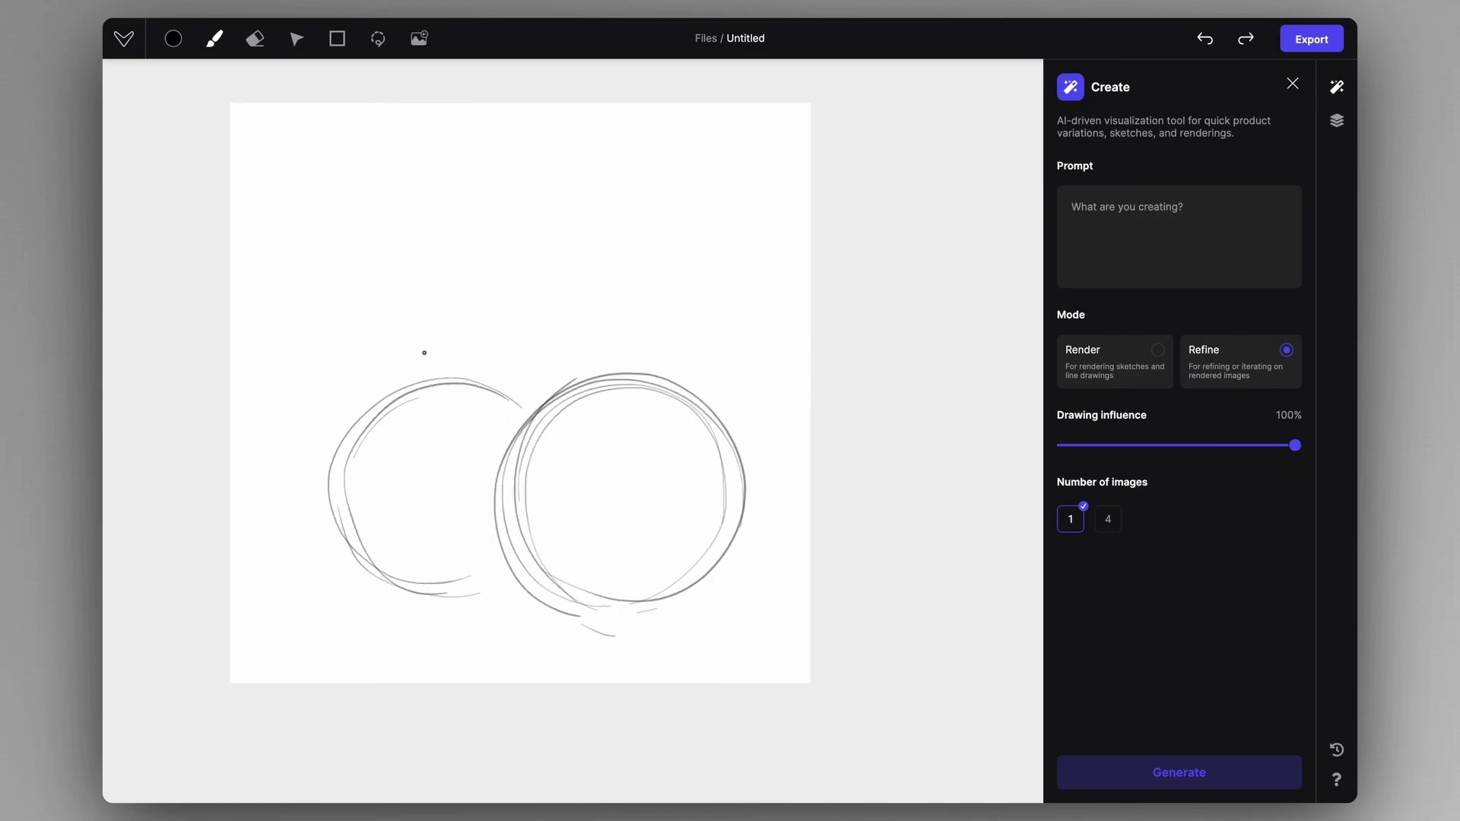
Step: Sketch a tall arched headband rising from the rear ear cup and curving down to the front one
{"action": "left_click_drag", "start_coordinate": [424, 241], "coordinate": [597, 380]}
{"action": "key", "text": "ctrl+z"}
{"action": "left_click_drag", "start_coordinate": [403, 319], "coordinate": [596, 376]}
{"action": "key", "text": "ctrl+z"}
{"action": "left_click_drag", "start_coordinate": [708, 357], "coordinate": [639, 381]}
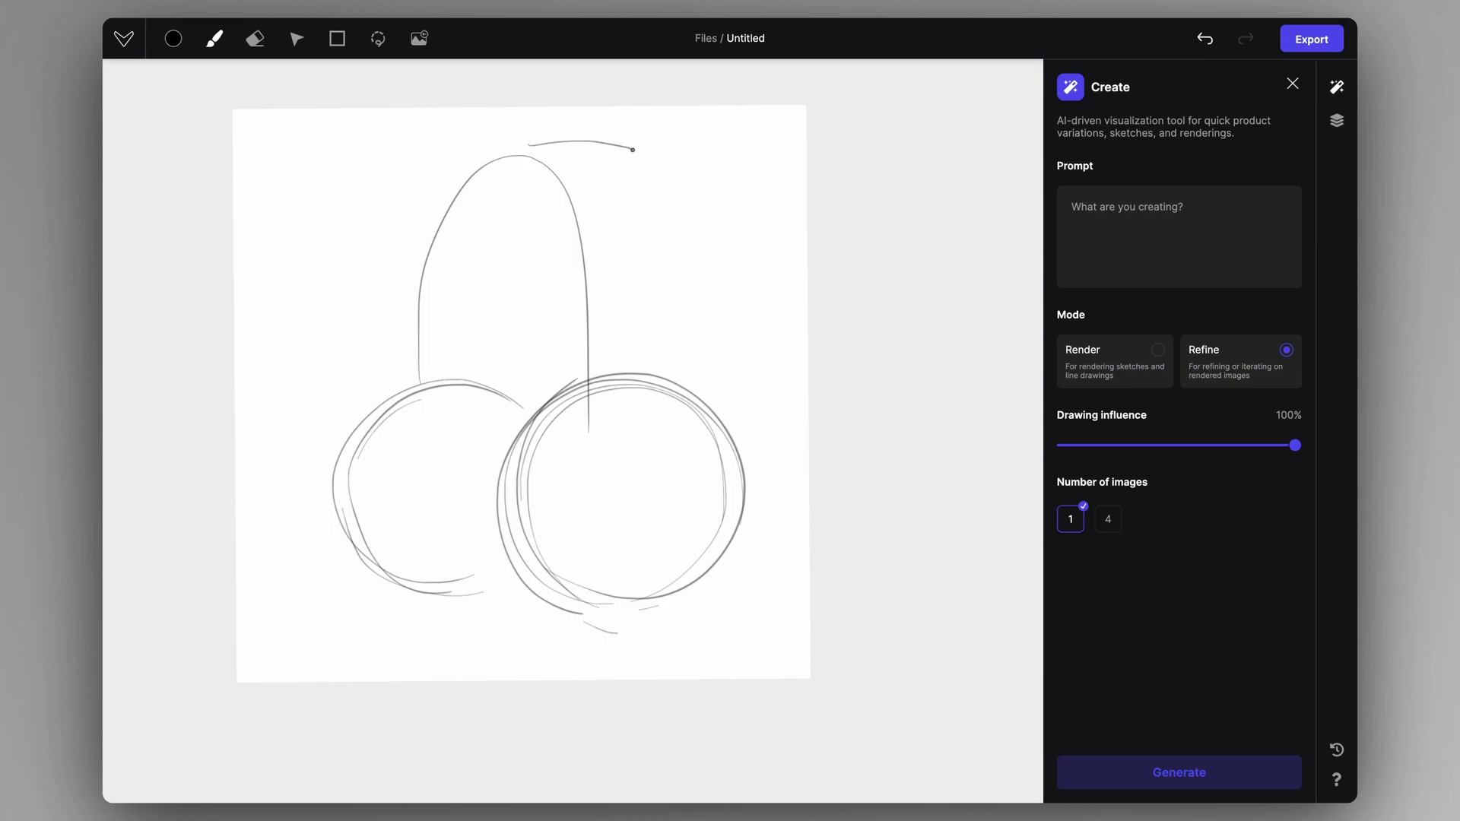
{"action": "key", "text": "ctrl+z"}
{"action": "mouse_move", "coordinate": [440, 136]}
{"action": "left_mouse_down"}
{"action": "mouse_move", "coordinate": [595, 153]}
{"action": "mouse_move", "coordinate": [669, 415]}
{"action": "left_mouse_up"}
Step: Sketch the headband's inner edge, the rear cup's inner cushion and a seam across the front arm
{"action": "key", "text": "e"}
{"action": "key", "text": "b"}
{"action": "mouse_move", "coordinate": [724, 212]}
{"action": "left_mouse_down"}
{"action": "mouse_move", "coordinate": [584, 322]}
{"action": "mouse_move", "coordinate": [559, 390]}
{"action": "mouse_move", "coordinate": [447, 486]}
{"action": "left_mouse_up"}
{"action": "left_click_drag", "start_coordinate": [490, 349], "coordinate": [456, 528]}
{"action": "left_click_drag", "start_coordinate": [668, 313], "coordinate": [567, 318]}
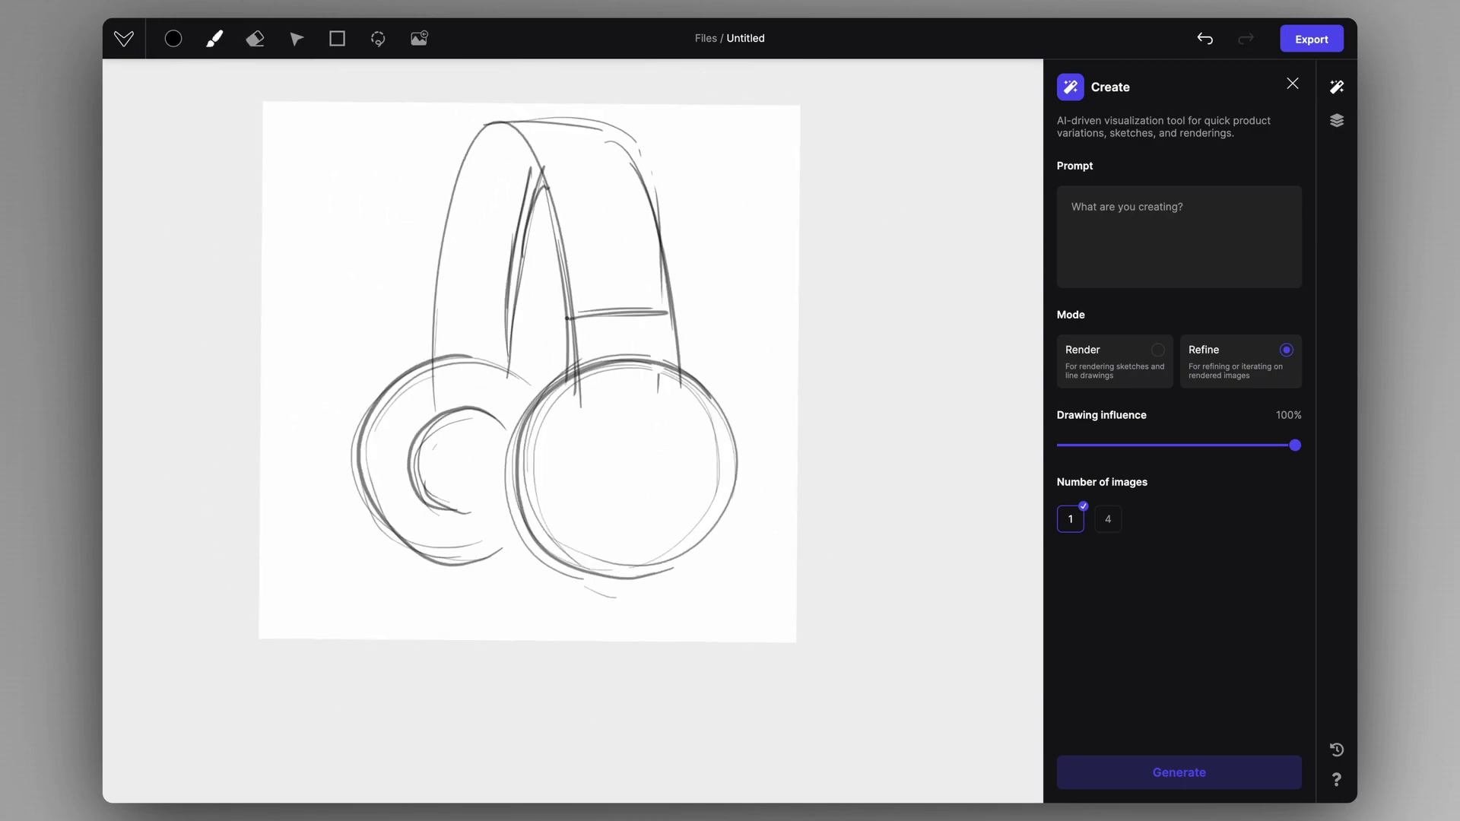
Step: Draw seam lines across both headband arms and an inner circle on the front ear cup
{"action": "left_click_drag", "start_coordinate": [433, 320], "coordinate": [515, 320]}
{"action": "left_click_drag", "start_coordinate": [575, 316], "coordinate": [664, 316]}
{"action": "left_click_drag", "start_coordinate": [629, 408], "coordinate": [613, 542]}
{"action": "left_click_drag", "start_coordinate": [577, 426], "coordinate": [715, 494]}
Step: Draw a plus mark on the front ear cup and the letter R inside the rear ear cup
{"action": "left_click_drag", "start_coordinate": [652, 448], "coordinate": [652, 496]}
{"action": "left_click_drag", "start_coordinate": [631, 474], "coordinate": [671, 475]}
{"action": "left_click_drag", "start_coordinate": [449, 430], "coordinate": [447, 470]}
{"action": "left_click_drag", "start_coordinate": [450, 428], "coordinate": [484, 478]}
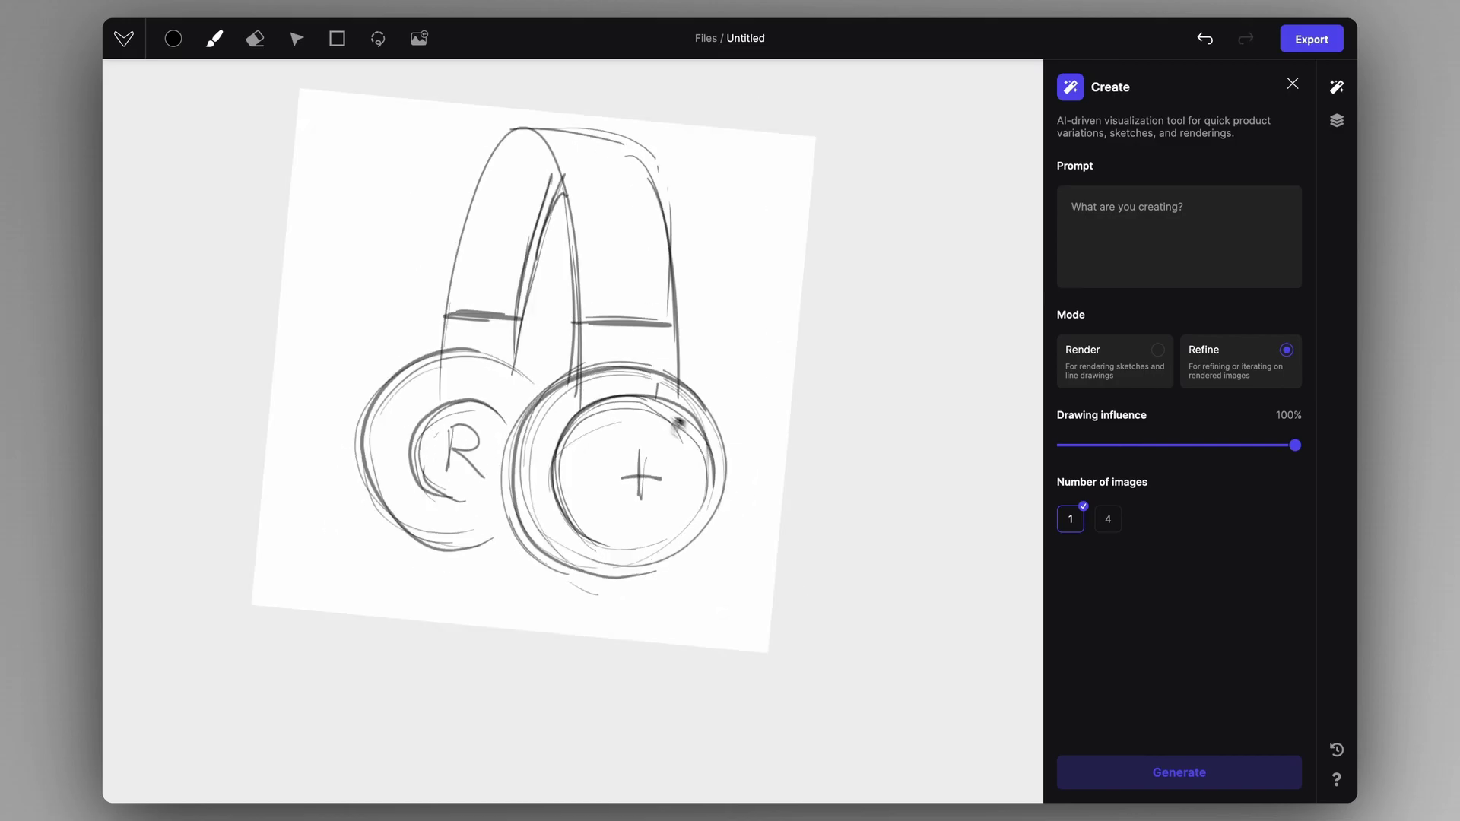
Step: Sketch the flared joint where the front headband arm meets its ear cup, undoing unwanted strokes
{"action": "key", "text": "ctrl+z"}
{"action": "mouse_move", "coordinate": [591, 292]}
{"action": "left_mouse_down"}
{"action": "mouse_move", "coordinate": [797, 280]}
{"action": "mouse_move", "coordinate": [840, 305]}
{"action": "left_mouse_up"}
{"action": "left_click_drag", "start_coordinate": [429, 352], "coordinate": [420, 392]}
{"action": "key", "text": "v"}
{"action": "left_click_drag", "start_coordinate": [643, 322], "coordinate": [632, 332]}
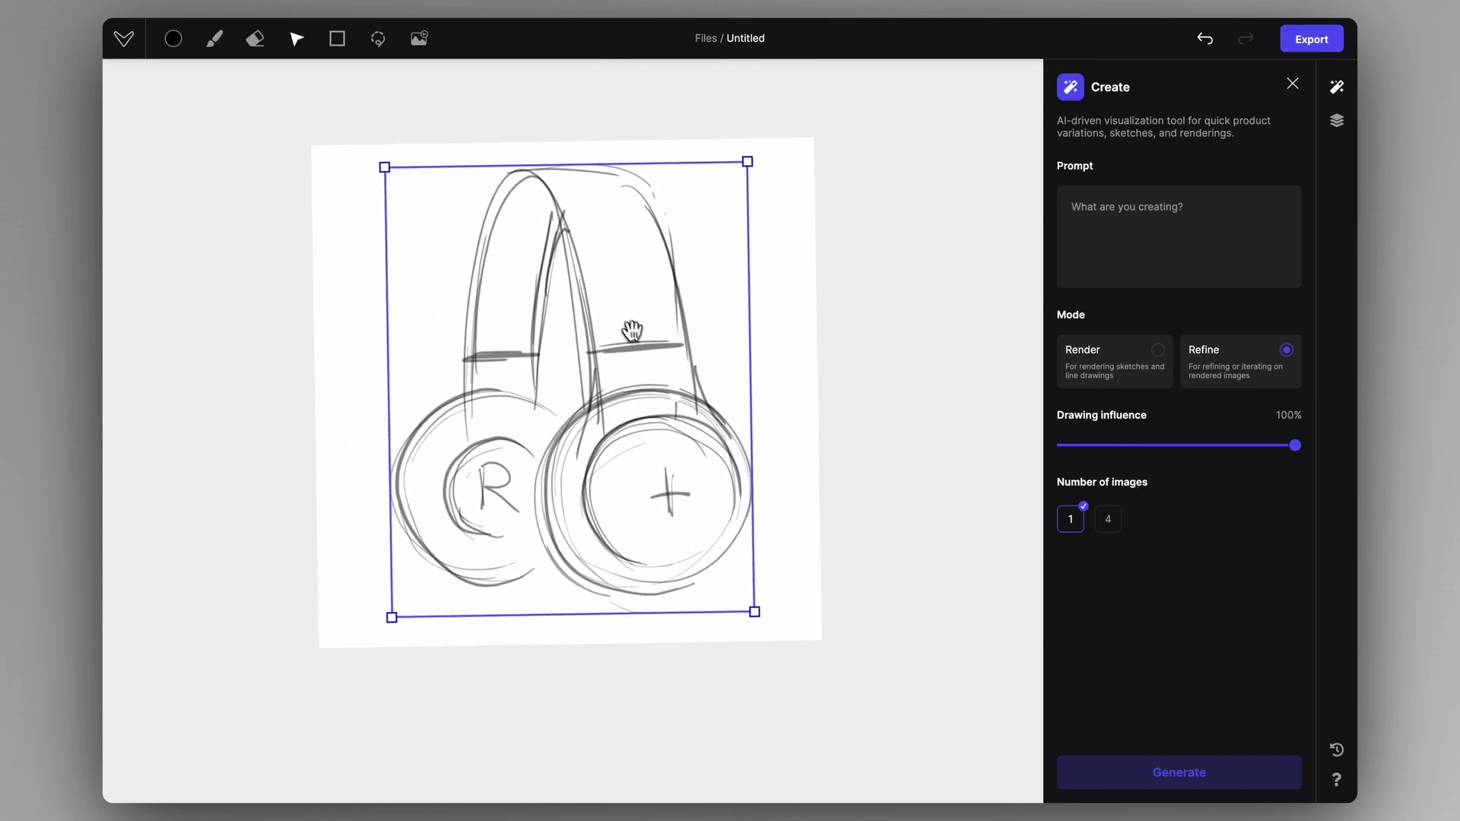
{"action": "key", "text": "b"}
{"action": "key", "text": "ctrl+z"}
Step: Darken the headband's outer shoulder curve and undo the stray stroke beside the sketch
{"action": "scroll", "coordinate": [648, 301], "scroll_direction": "up", "scroll_amount": 1}
{"action": "mouse_move", "coordinate": [569, 216]}
{"action": "left_mouse_down"}
{"action": "mouse_move", "coordinate": [710, 238]}
{"action": "mouse_move", "coordinate": [446, 218]}
{"action": "mouse_move", "coordinate": [330, 333]}
{"action": "left_mouse_up"}
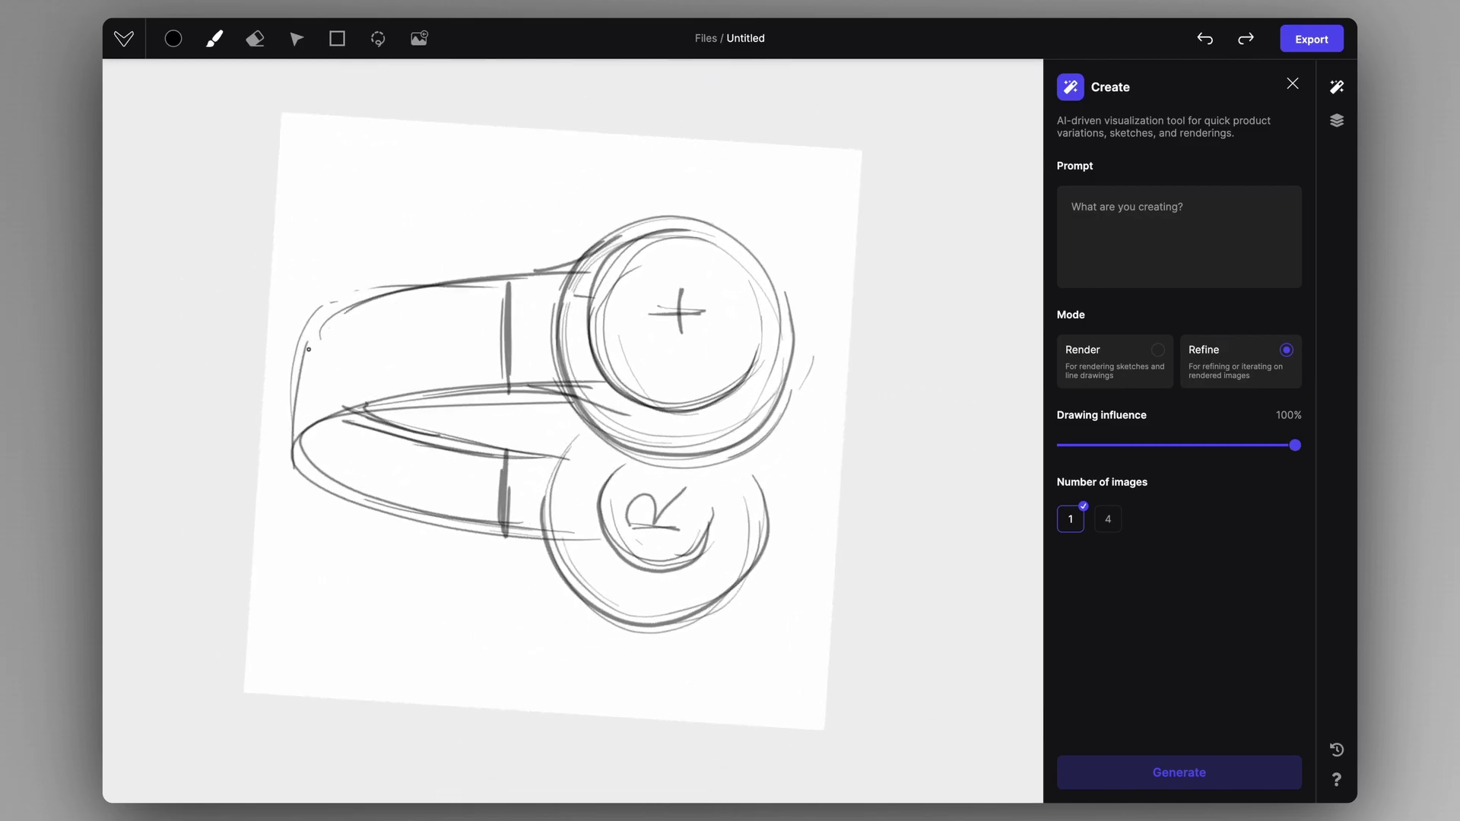
{"action": "mouse_move", "coordinate": [517, 270]}
{"action": "left_mouse_down"}
{"action": "mouse_move", "coordinate": [707, 328]}
{"action": "mouse_move", "coordinate": [736, 386]}
{"action": "left_mouse_up"}
{"action": "scroll", "coordinate": [456, 326], "scroll_direction": "down", "scroll_amount": 1}
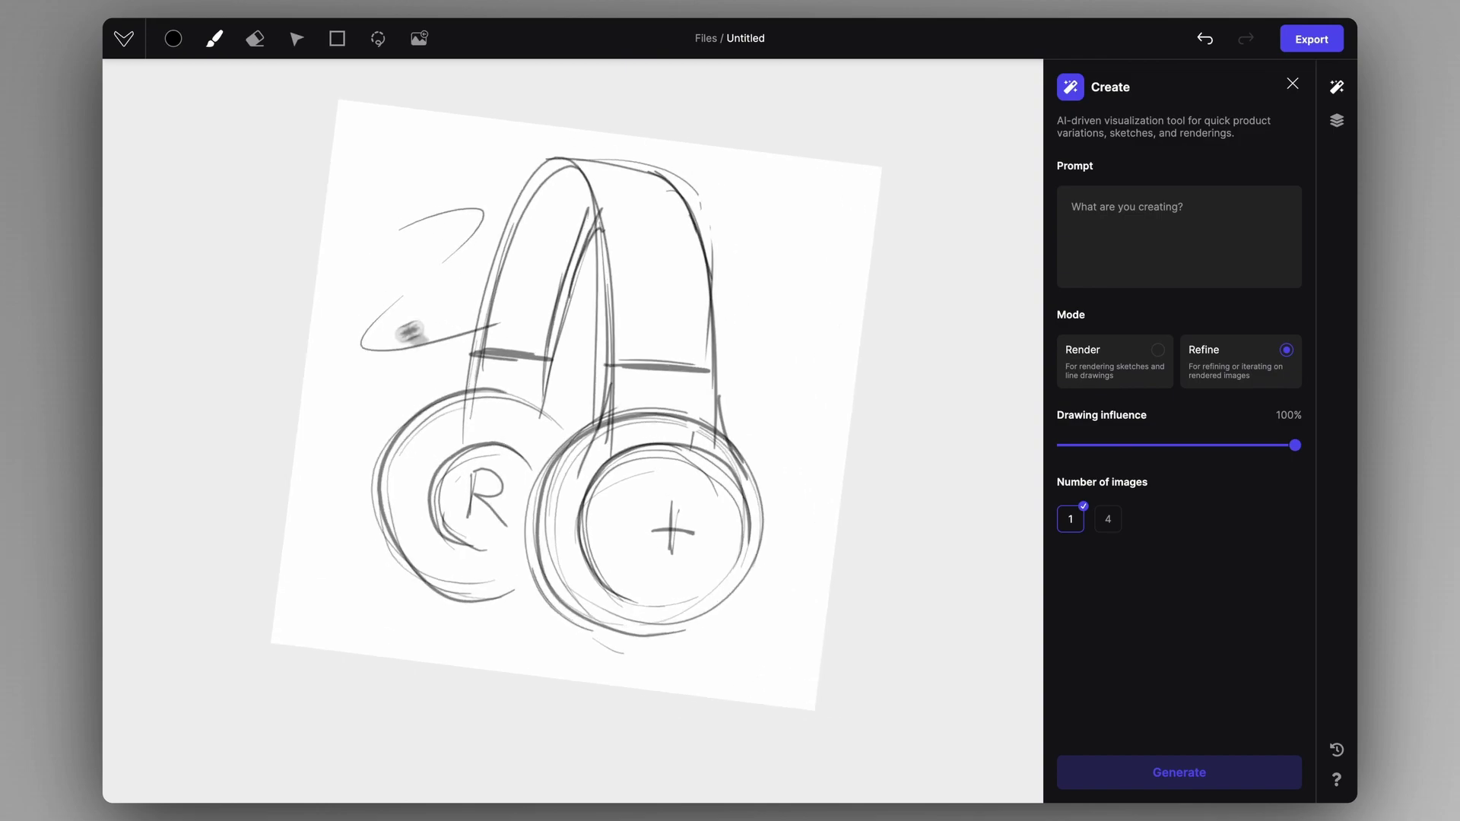
{"action": "key", "text": "super+z"}
Step: Sketch the rear headband arm's outer edge and its joint, and close the rear ear cup's lower outline
{"action": "mouse_move", "coordinate": [427, 315]}
{"action": "left_mouse_down"}
{"action": "mouse_move", "coordinate": [395, 294]}
{"action": "mouse_move", "coordinate": [380, 303]}
{"action": "mouse_move", "coordinate": [692, 317]}
{"action": "left_mouse_up"}
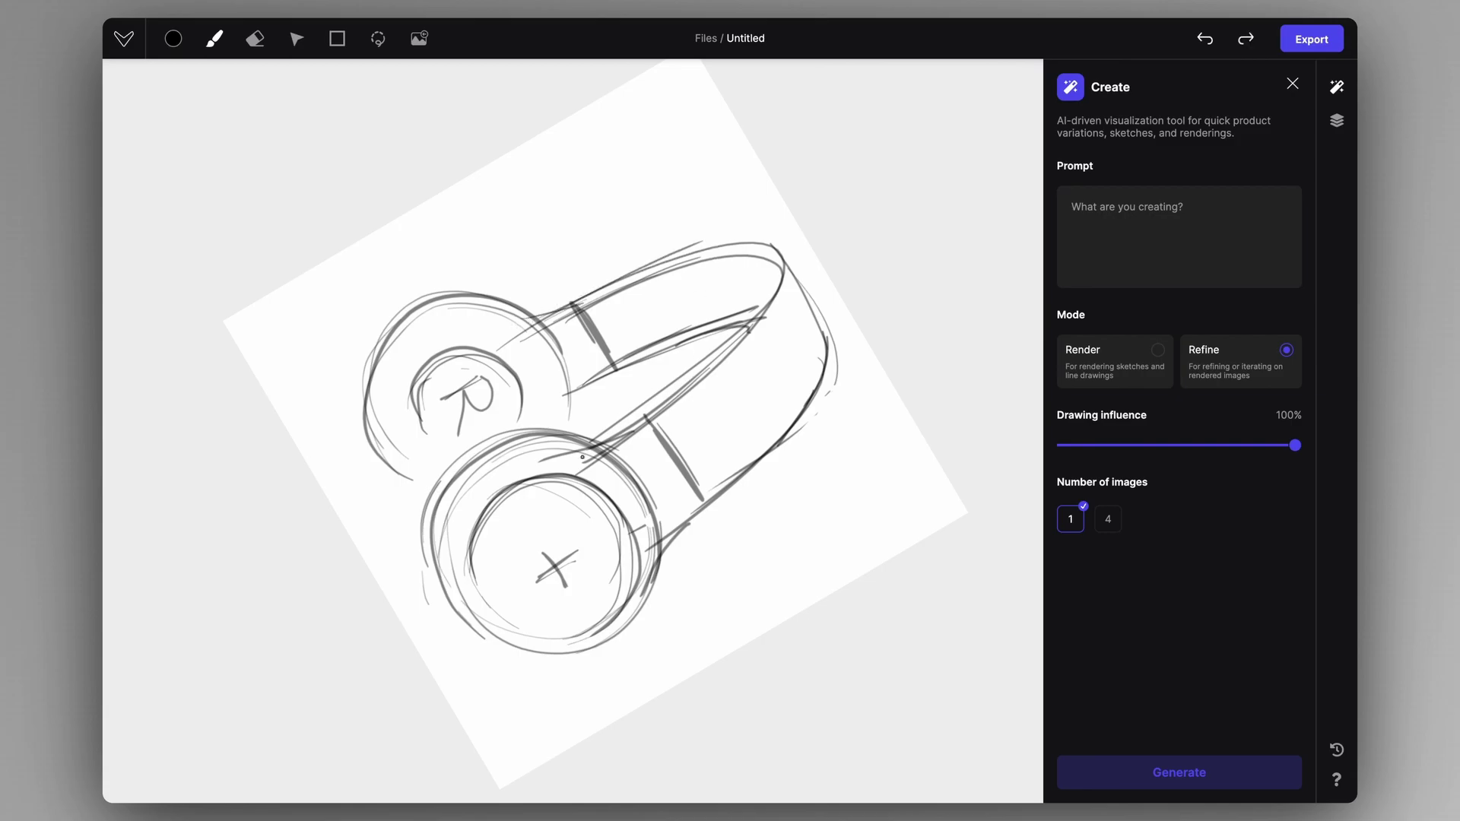
{"action": "left_click_drag", "start_coordinate": [701, 412], "coordinate": [611, 206]}
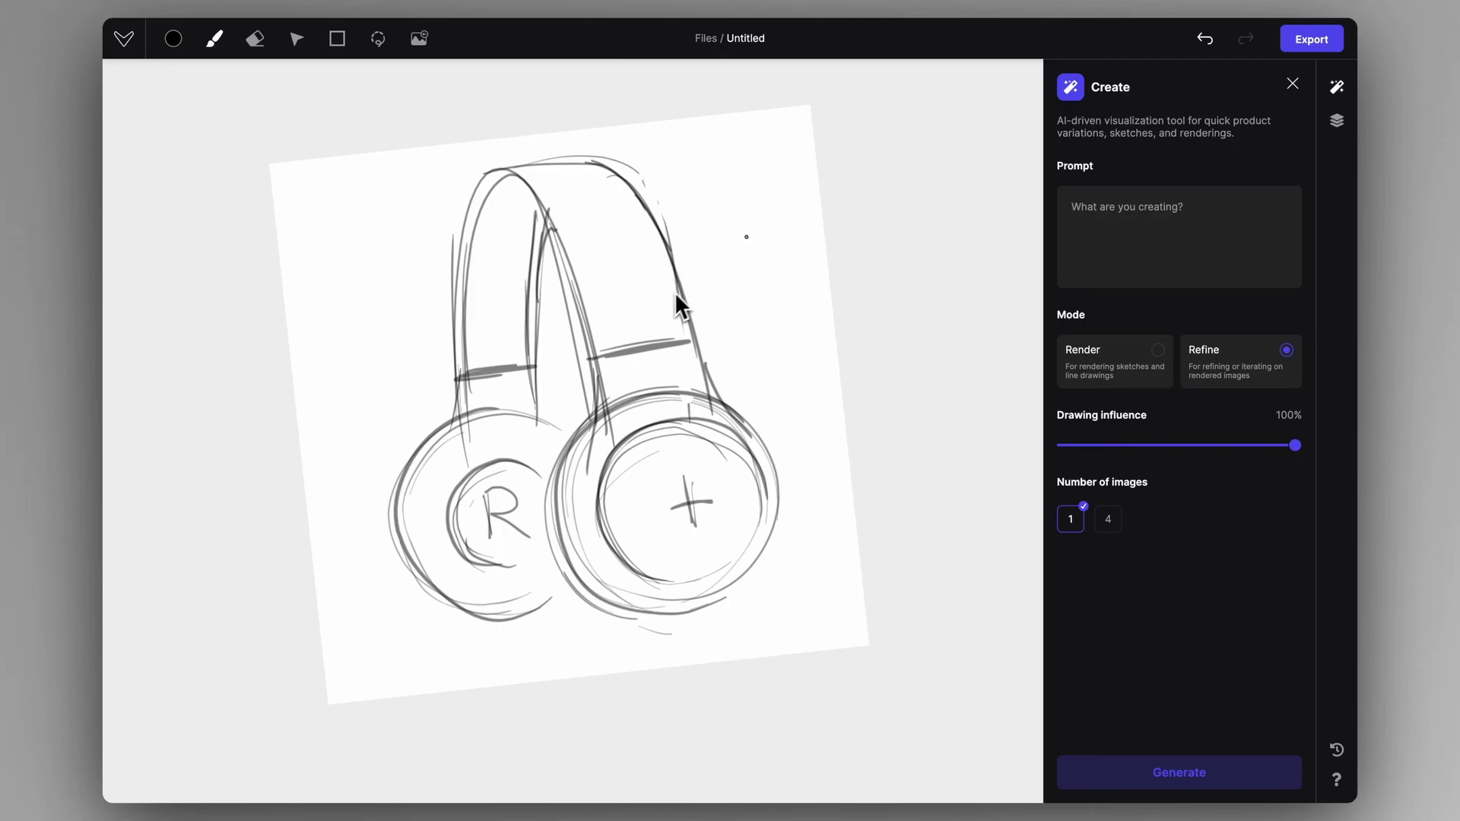
{"action": "left_click_drag", "start_coordinate": [723, 273], "coordinate": [651, 313]}
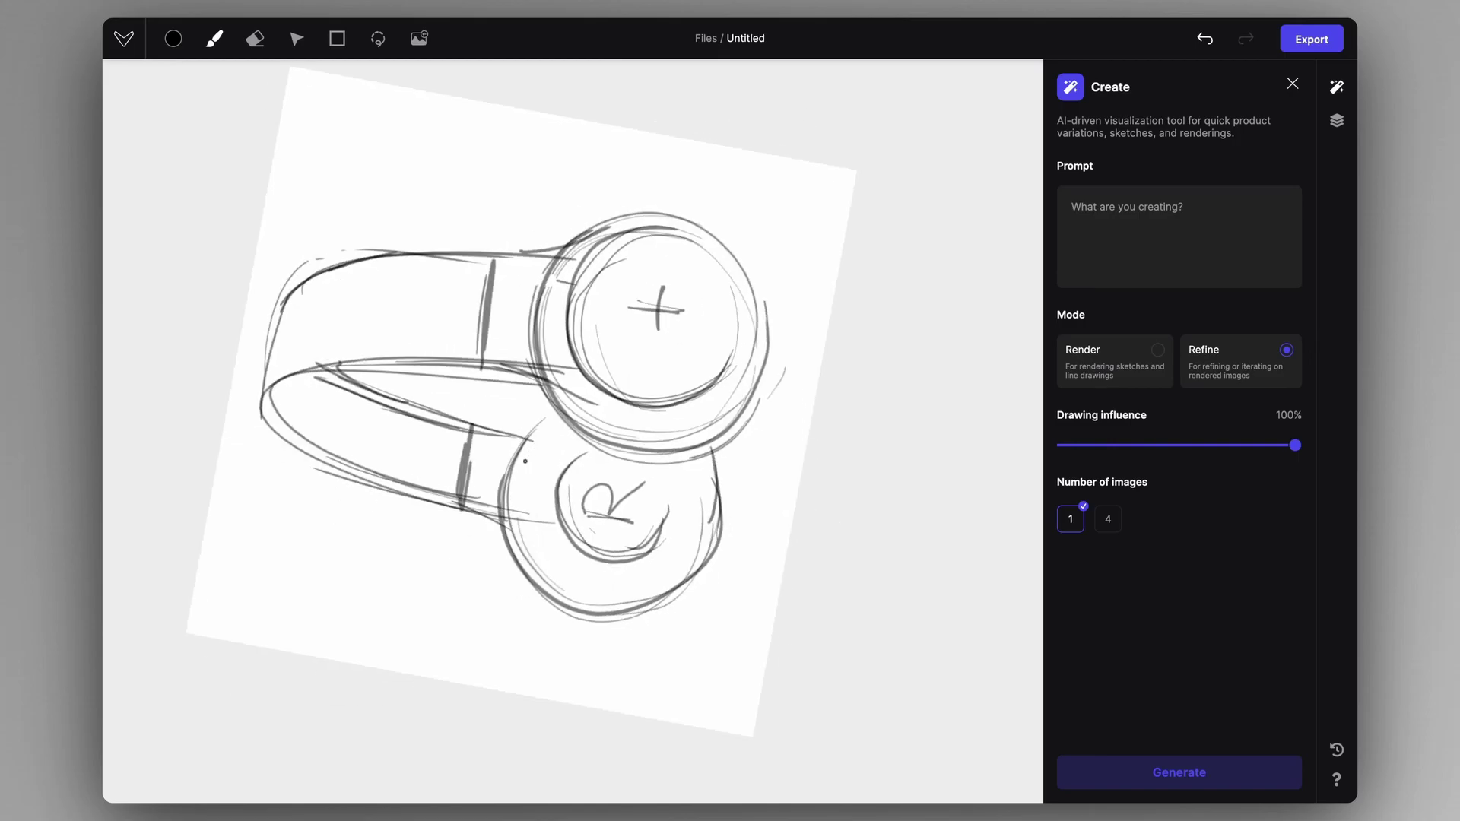
{"action": "mouse_move", "coordinate": [574, 426]}
{"action": "left_mouse_down"}
{"action": "mouse_move", "coordinate": [678, 479]}
{"action": "mouse_move", "coordinate": [533, 503]}
{"action": "left_mouse_up"}
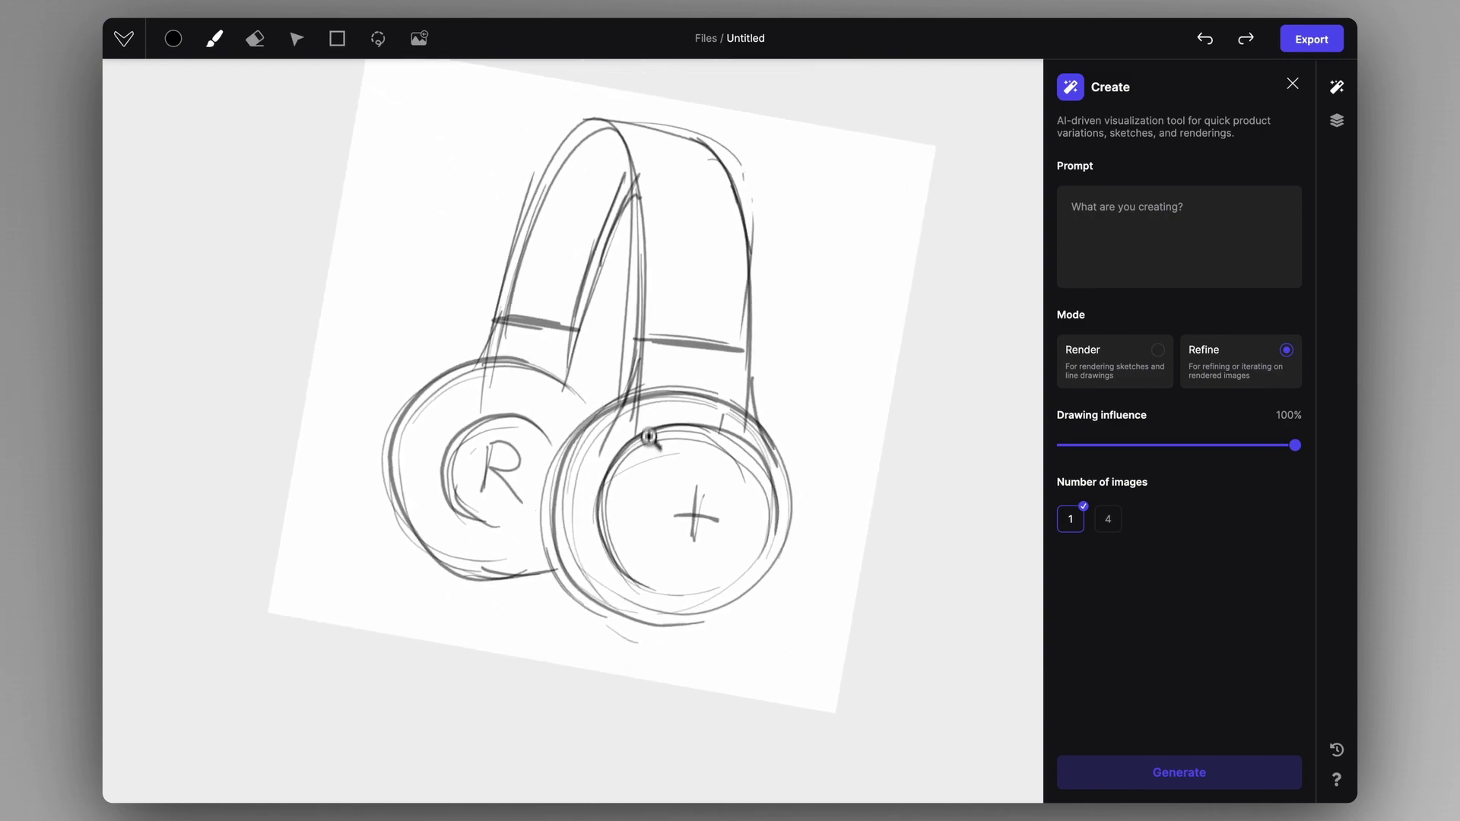
{"action": "left_click_drag", "start_coordinate": [648, 437], "coordinate": [718, 423]}
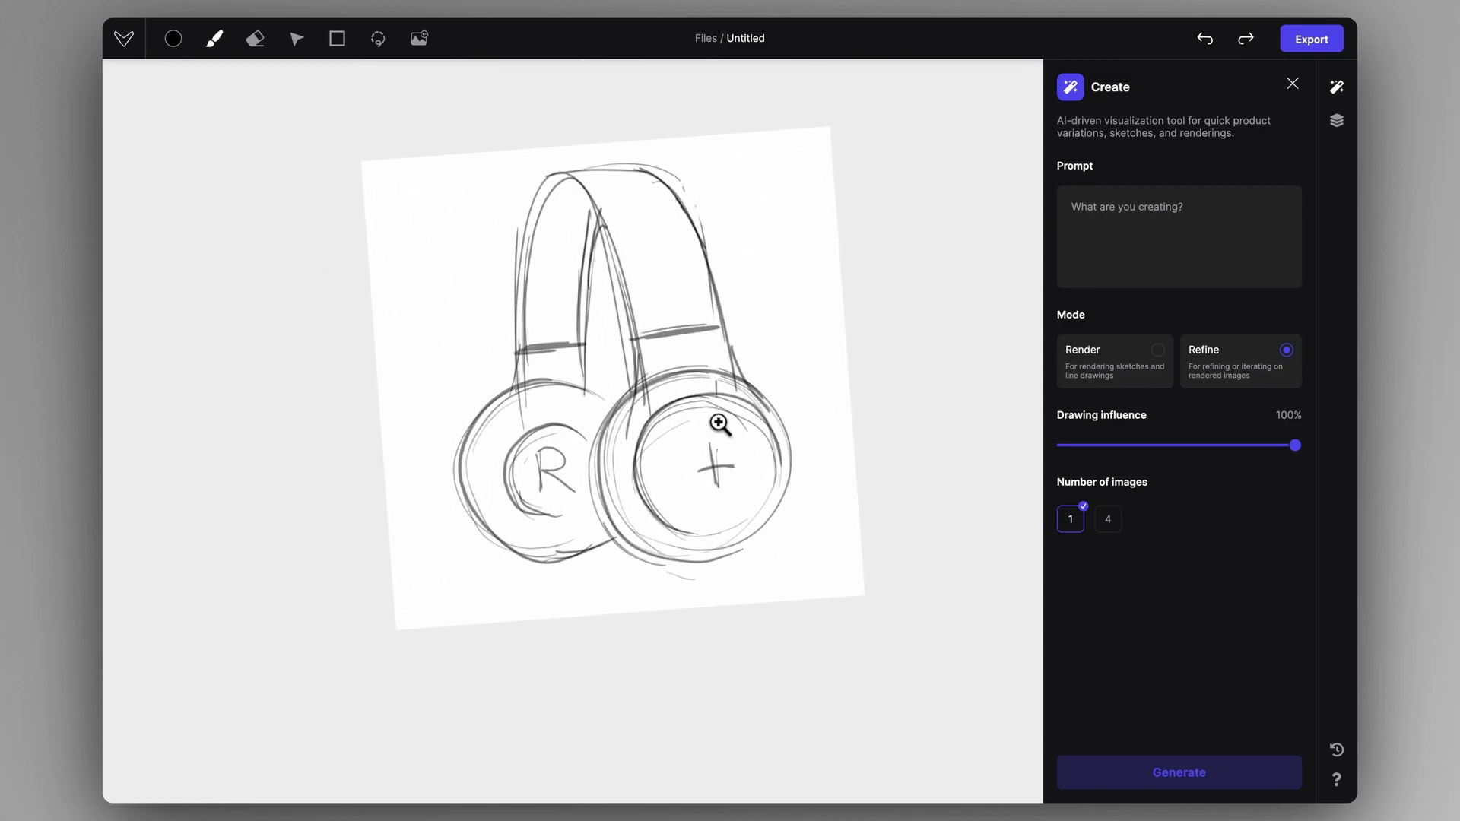
{"action": "scroll", "coordinate": [719, 423], "scroll_direction": "up", "scroll_amount": 3}
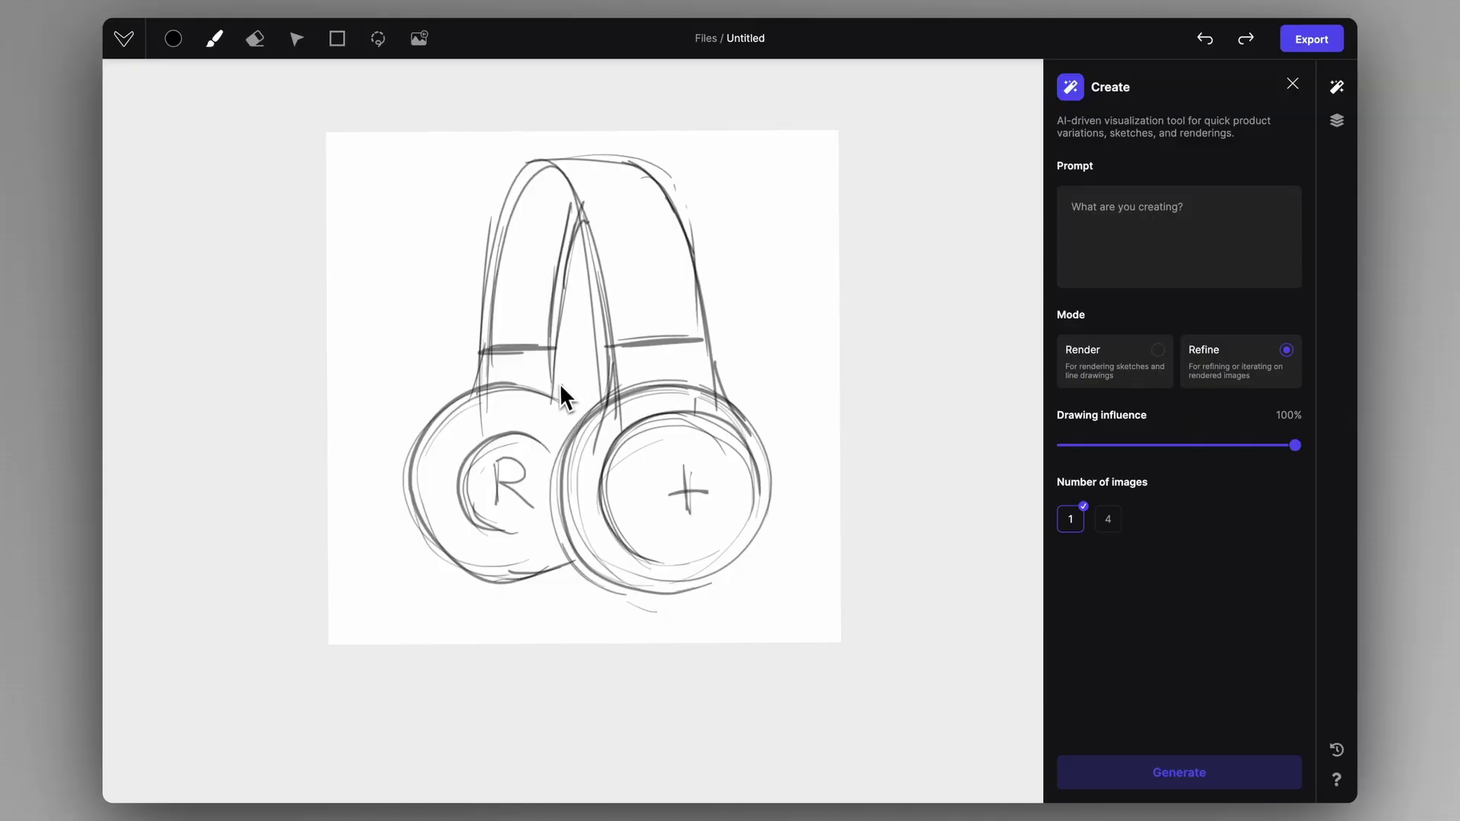
Step: Mirror the sketch view horizontally to check its proportions and flip it back
{"action": "key", "text": "f"}
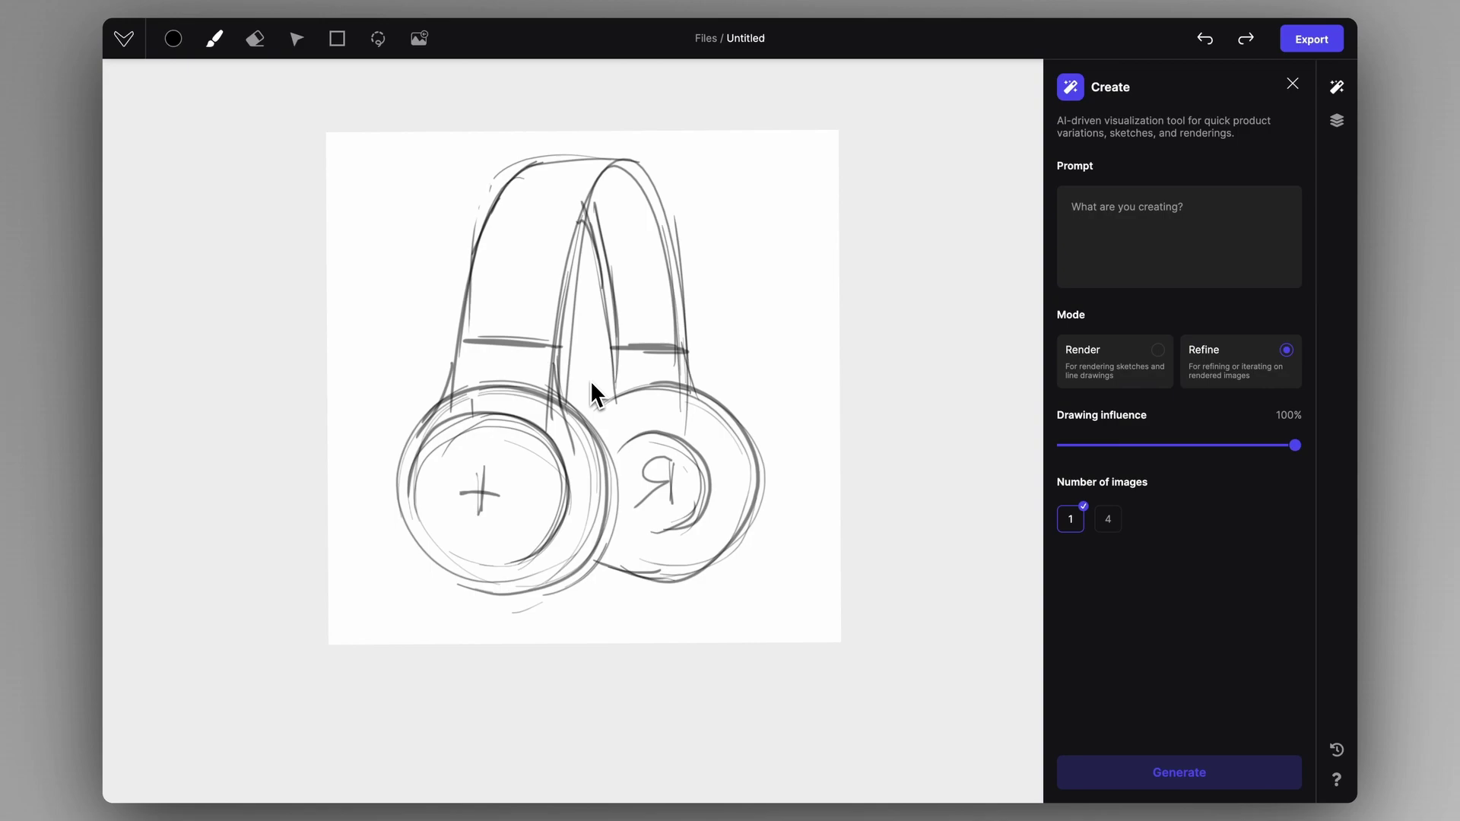
{"action": "key", "text": "f"}
{"action": "key", "text": "z"}
{"action": "left_click_drag", "start_coordinate": [545, 355], "coordinate": [611, 355]}
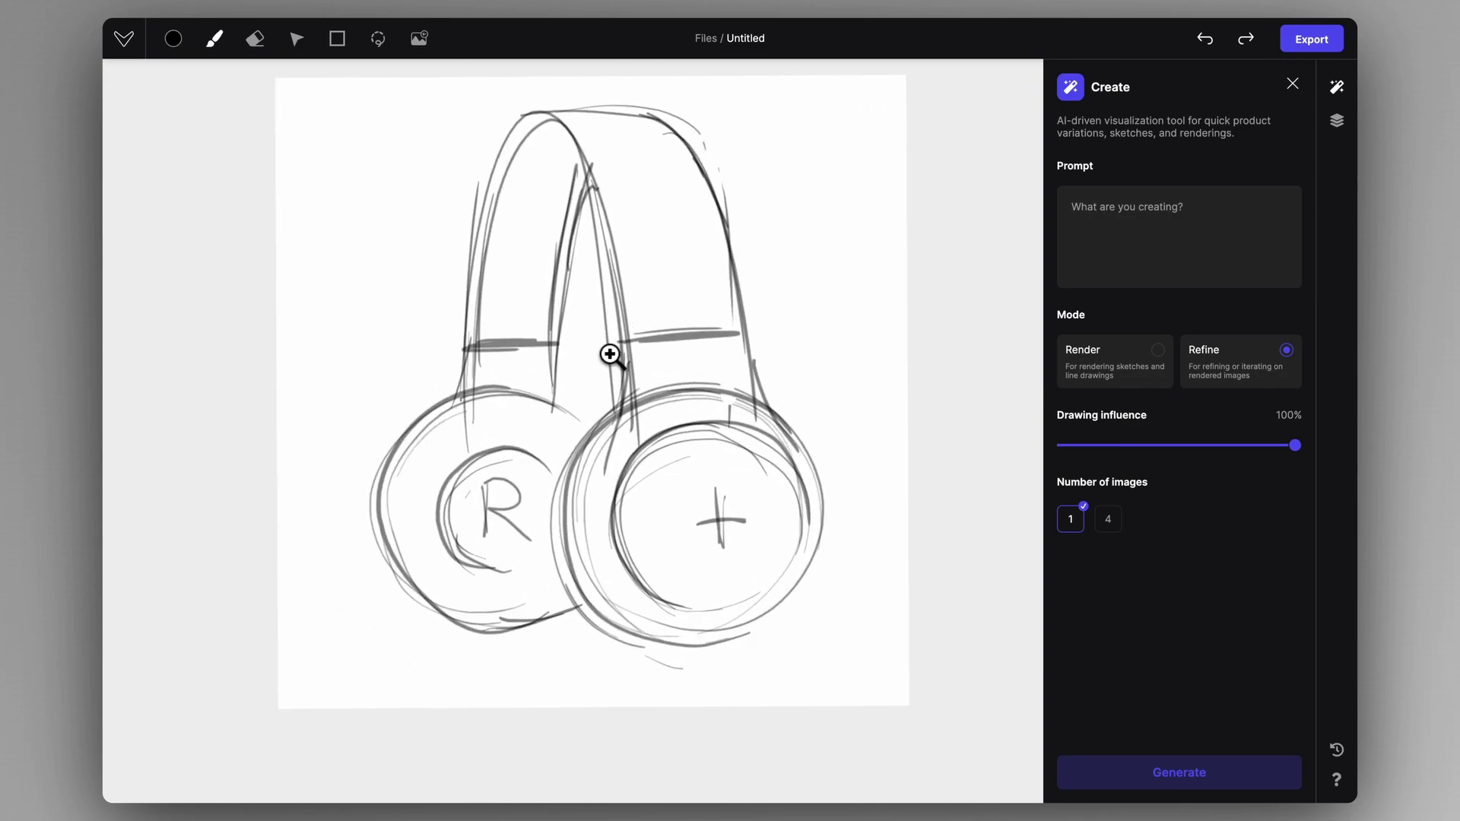
{"action": "mouse_move", "coordinate": [588, 384]}
{"action": "left_mouse_down"}
{"action": "mouse_move", "coordinate": [541, 384]}
{"action": "mouse_move", "coordinate": [556, 381]}
{"action": "left_mouse_up"}
{"action": "left_click", "coordinate": [703, 365]}
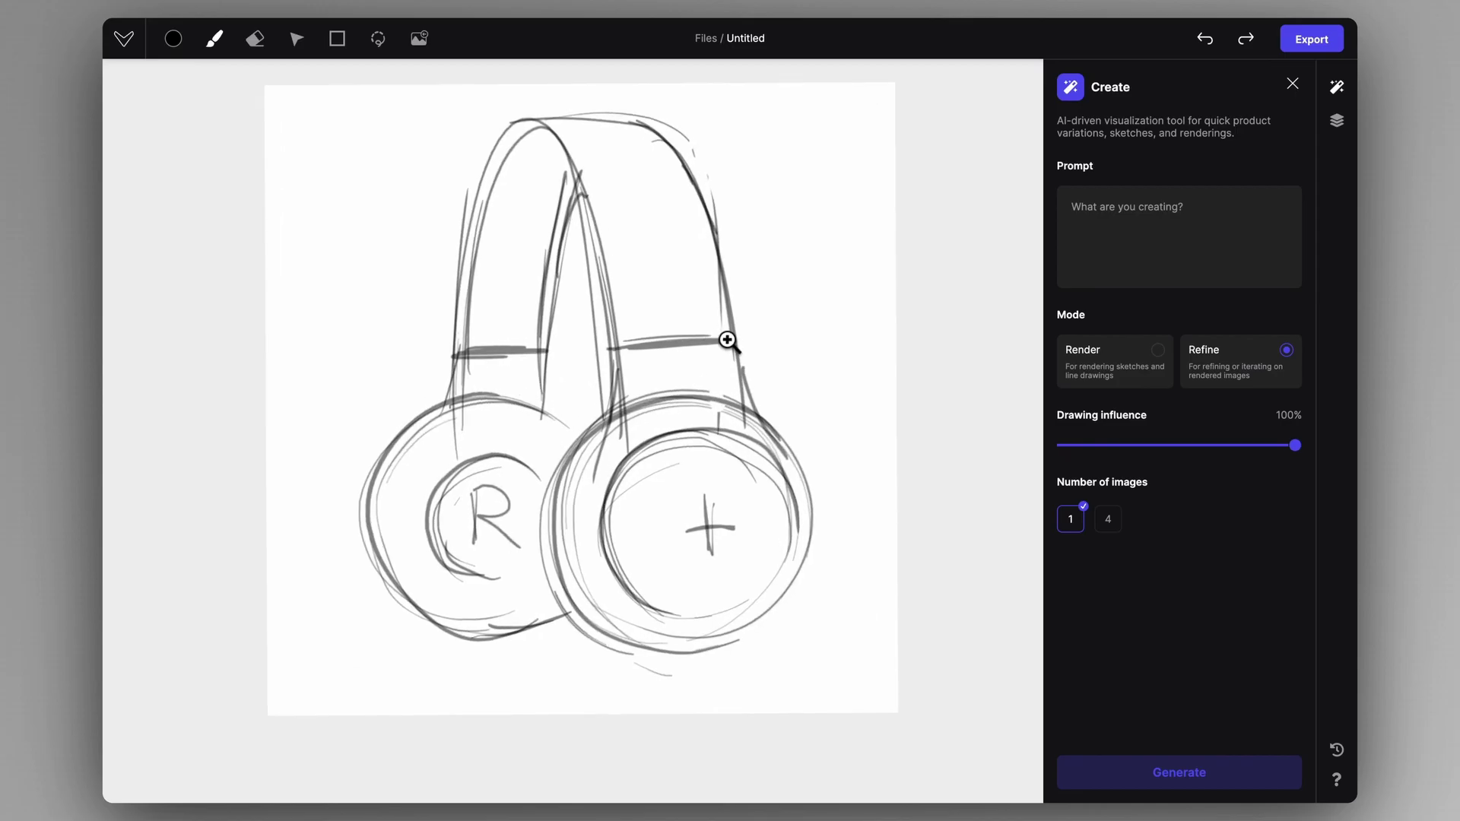
Step: Mirror the view and erase the overlapping lines where the rear headband arm meets its ear cup
{"action": "key", "text": "shift+h"}
{"action": "key", "text": "r"}
{"action": "left_click_drag", "start_coordinate": [774, 295], "coordinate": [796, 473]}
{"action": "key", "text": "e"}
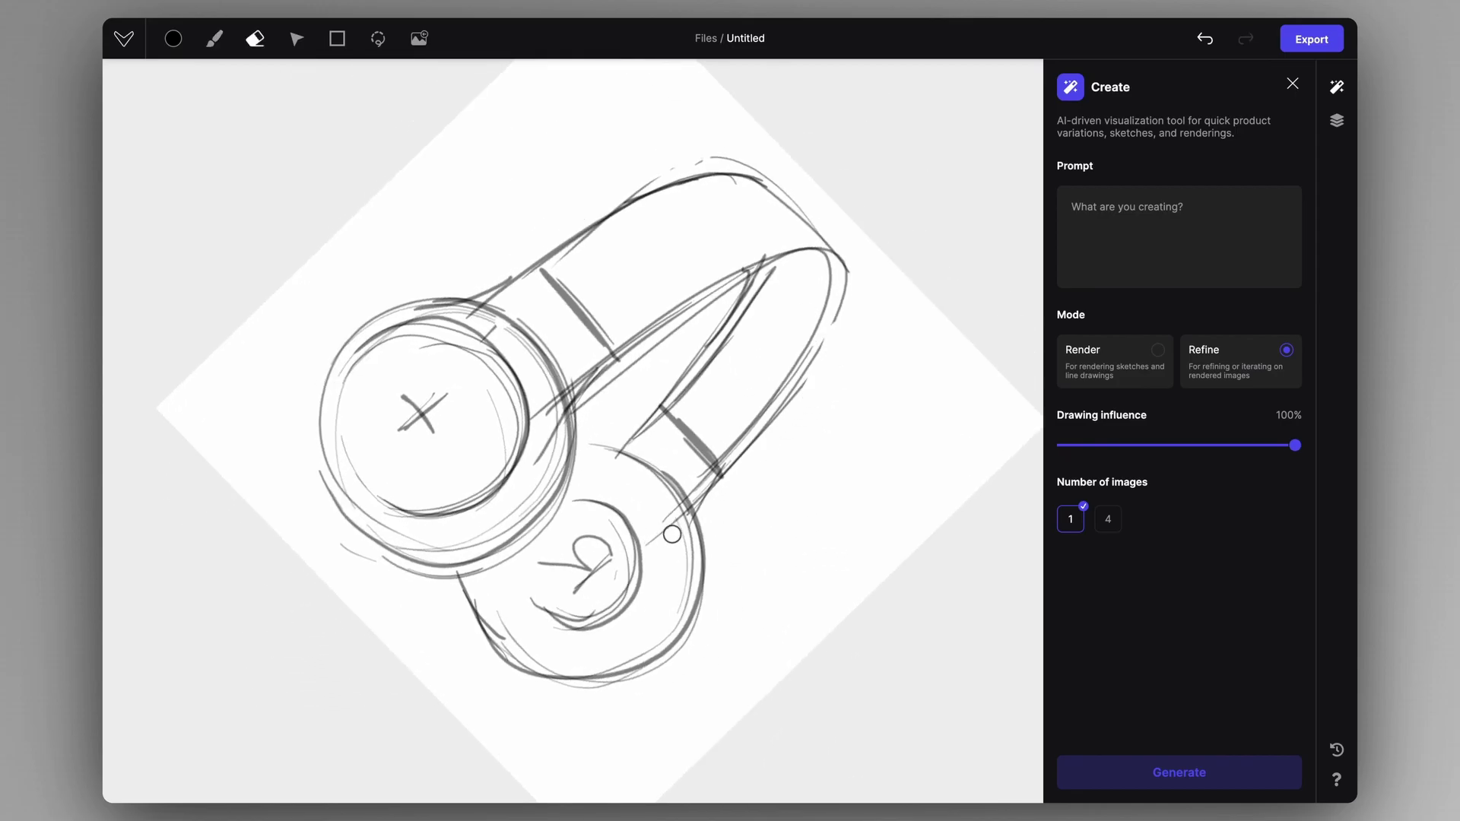
{"action": "key", "text": "r"}
{"action": "mouse_move", "coordinate": [715, 491]}
{"action": "left_mouse_down"}
{"action": "mouse_move", "coordinate": [762, 316]}
{"action": "mouse_move", "coordinate": [743, 283]}
{"action": "mouse_move", "coordinate": [743, 397]}
{"action": "mouse_move", "coordinate": [676, 502]}
{"action": "left_mouse_up"}
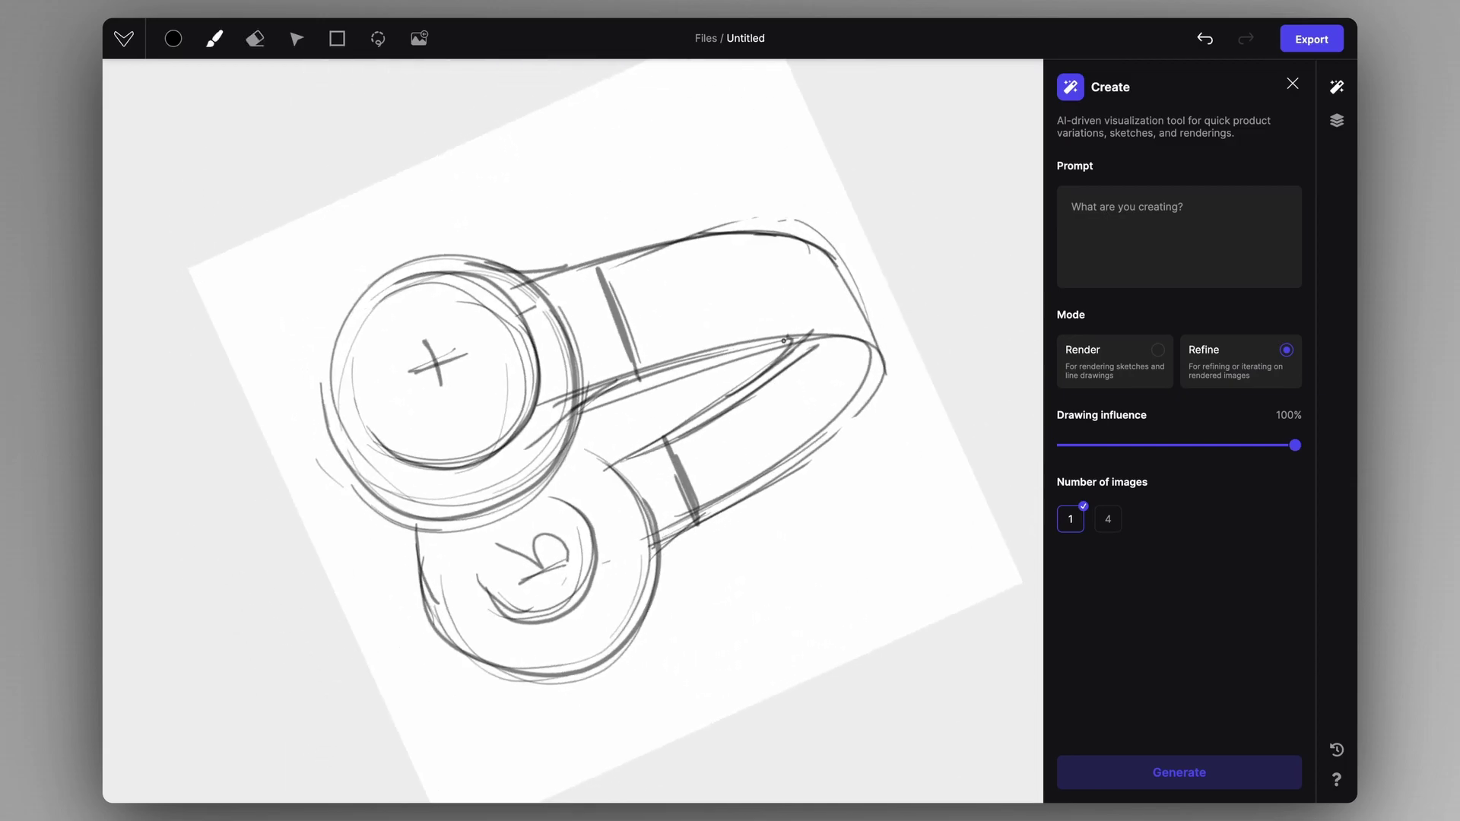
Step: Undo the last stroke and darken the inner edge of the rear headband arm
{"action": "key", "text": "ctrl+z"}
{"action": "key", "text": "r"}
{"action": "left_click_drag", "start_coordinate": [687, 422], "coordinate": [654, 327]}
{"action": "key", "text": "z"}
{"action": "left_click_drag", "start_coordinate": [699, 422], "coordinate": [669, 398]}
{"action": "key", "text": "space"}
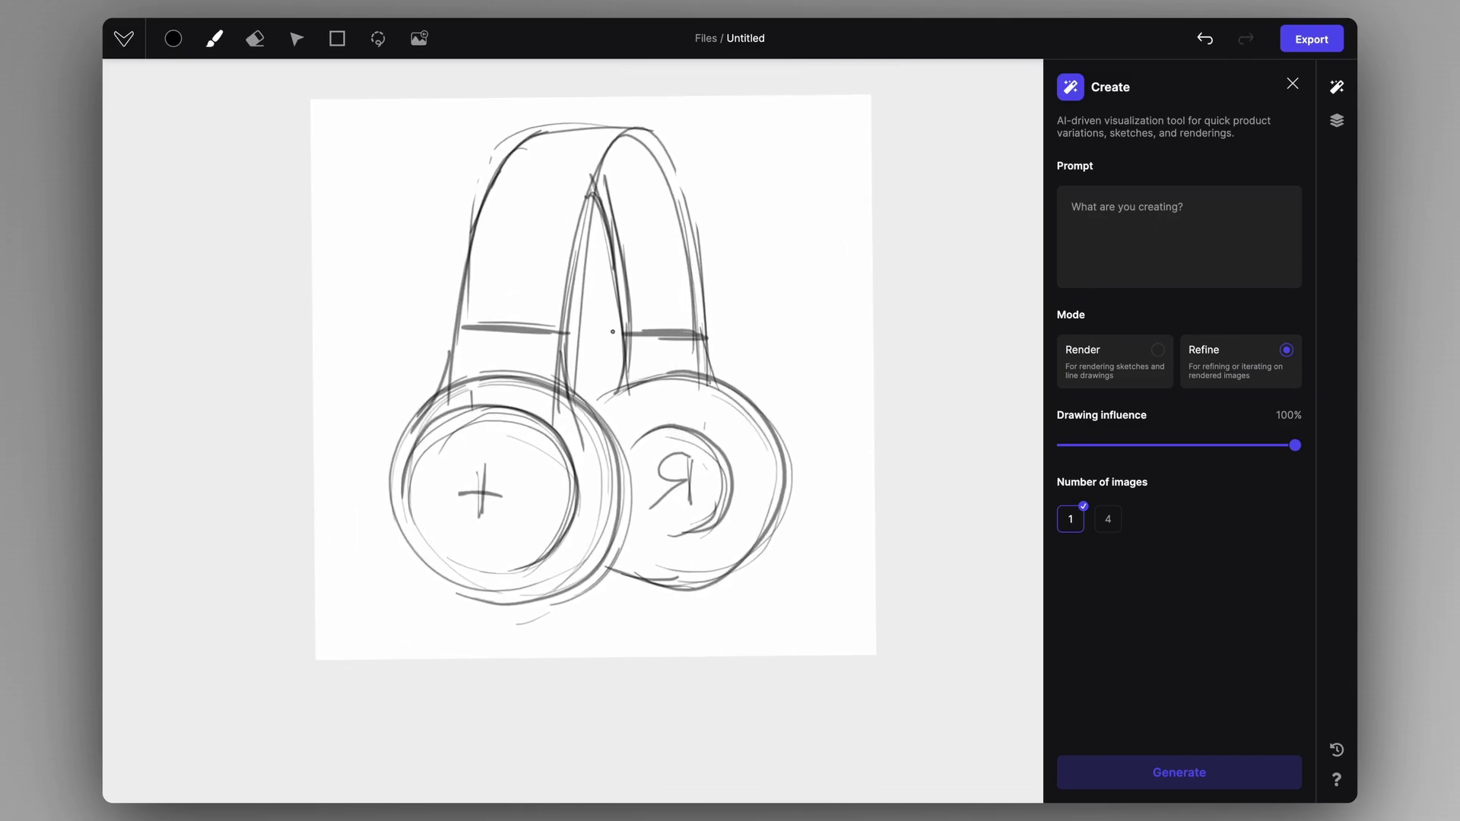
Step: Flip the mirrored sketch view back to its original orientation
{"action": "key", "text": "z"}
{"action": "mouse_move", "coordinate": [714, 432]}
{"action": "left_mouse_down"}
{"action": "mouse_move", "coordinate": [639, 437]}
{"action": "mouse_move", "coordinate": [705, 420]}
{"action": "mouse_move", "coordinate": [700, 385]}
{"action": "mouse_move", "coordinate": [713, 389]}
{"action": "left_mouse_up"}
{"action": "key", "text": "f"}
{"action": "key", "text": "space"}
{"action": "scroll", "coordinate": [740, 467], "scroll_direction": "up", "scroll_amount": 1}
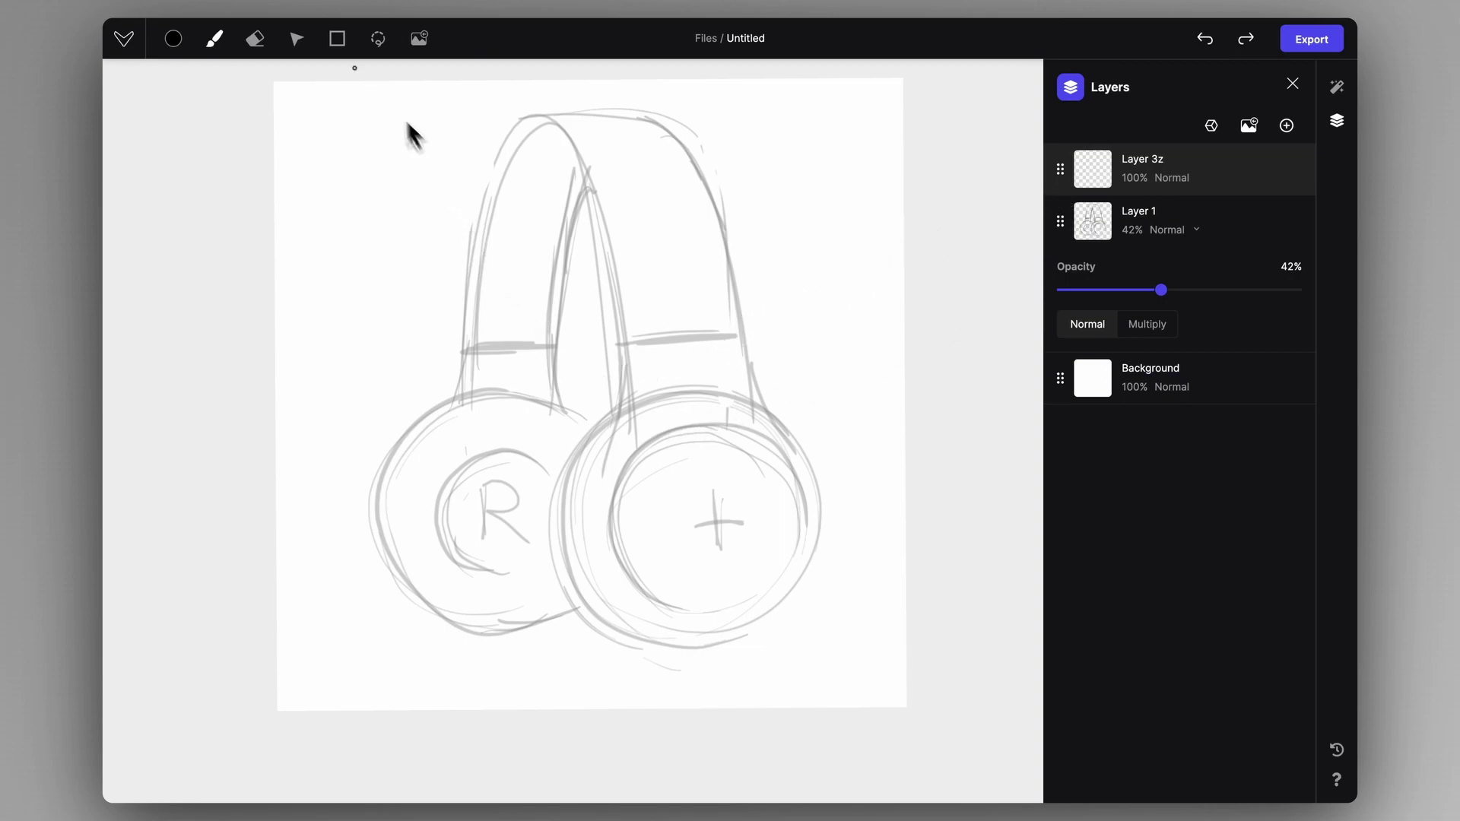
Step: Choose the Ellipse shape tool and turn off its Fill, undoing the filled test ellipse
{"action": "left_click", "coordinate": [339, 46]}
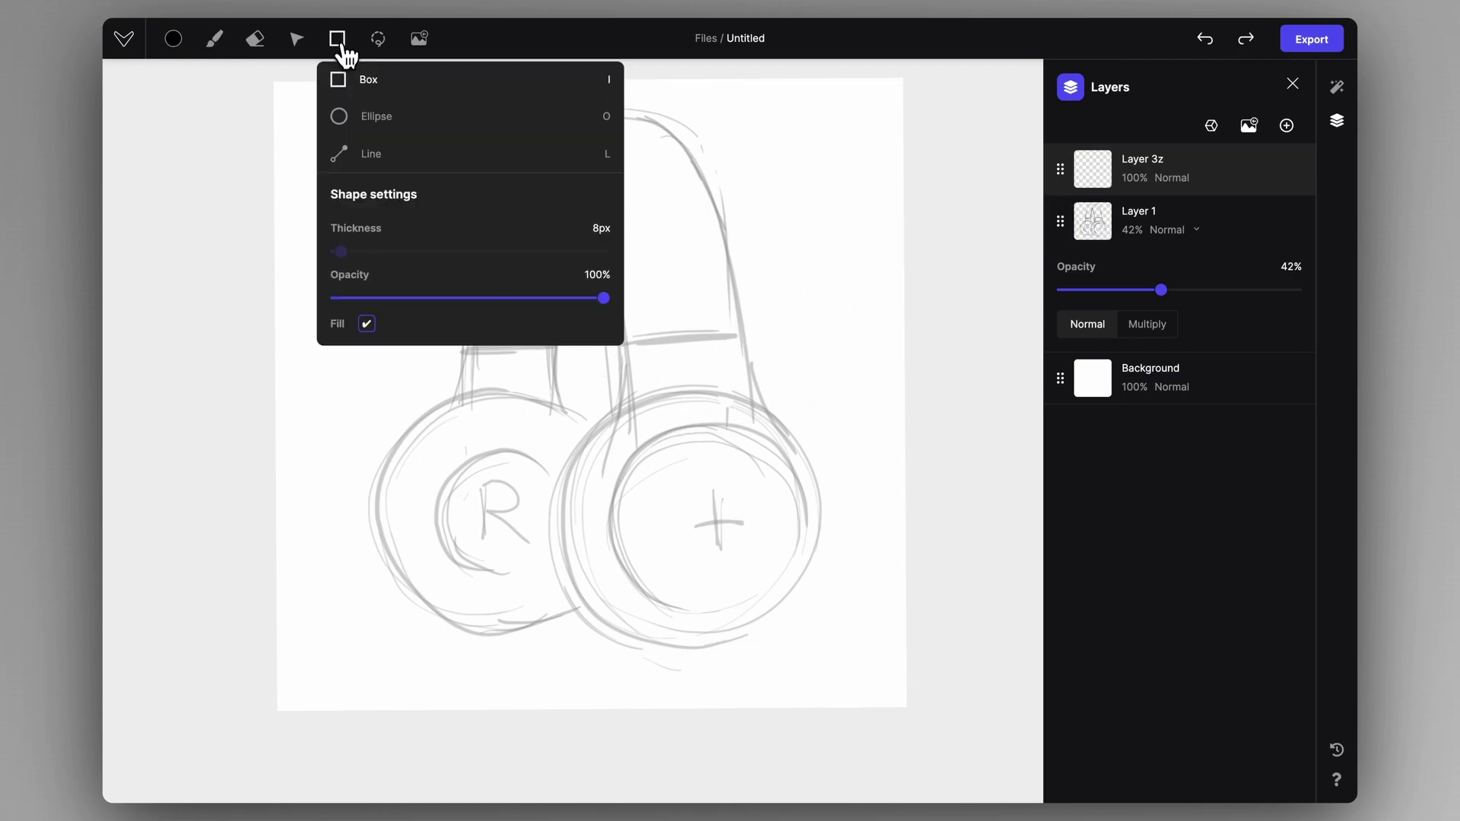
{"action": "left_click", "coordinate": [344, 120]}
{"action": "left_click_drag", "start_coordinate": [570, 396], "coordinate": [782, 621]}
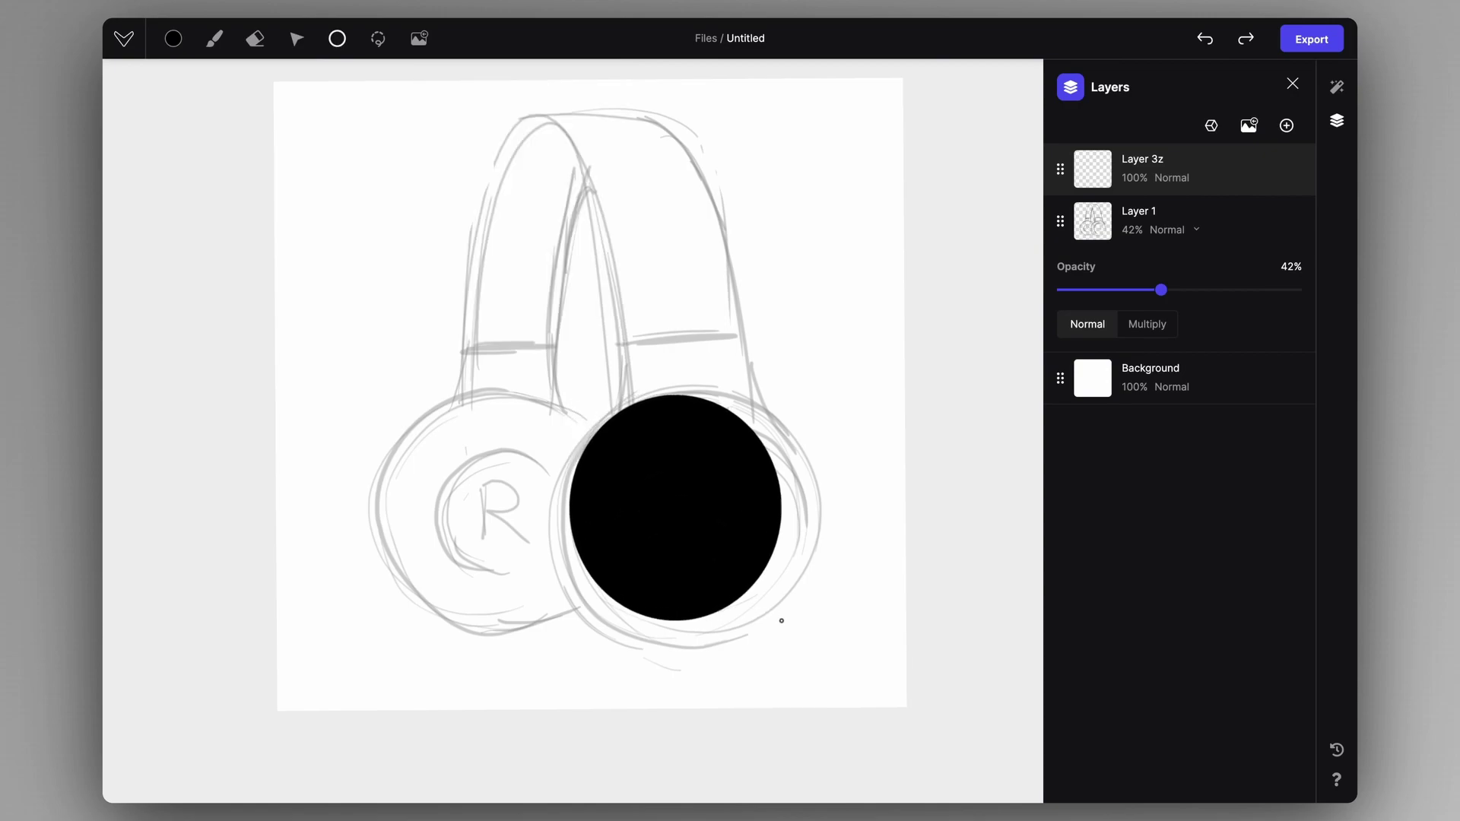
{"action": "key", "text": "ctrl+z"}
{"action": "right_click", "coordinate": [640, 433]}
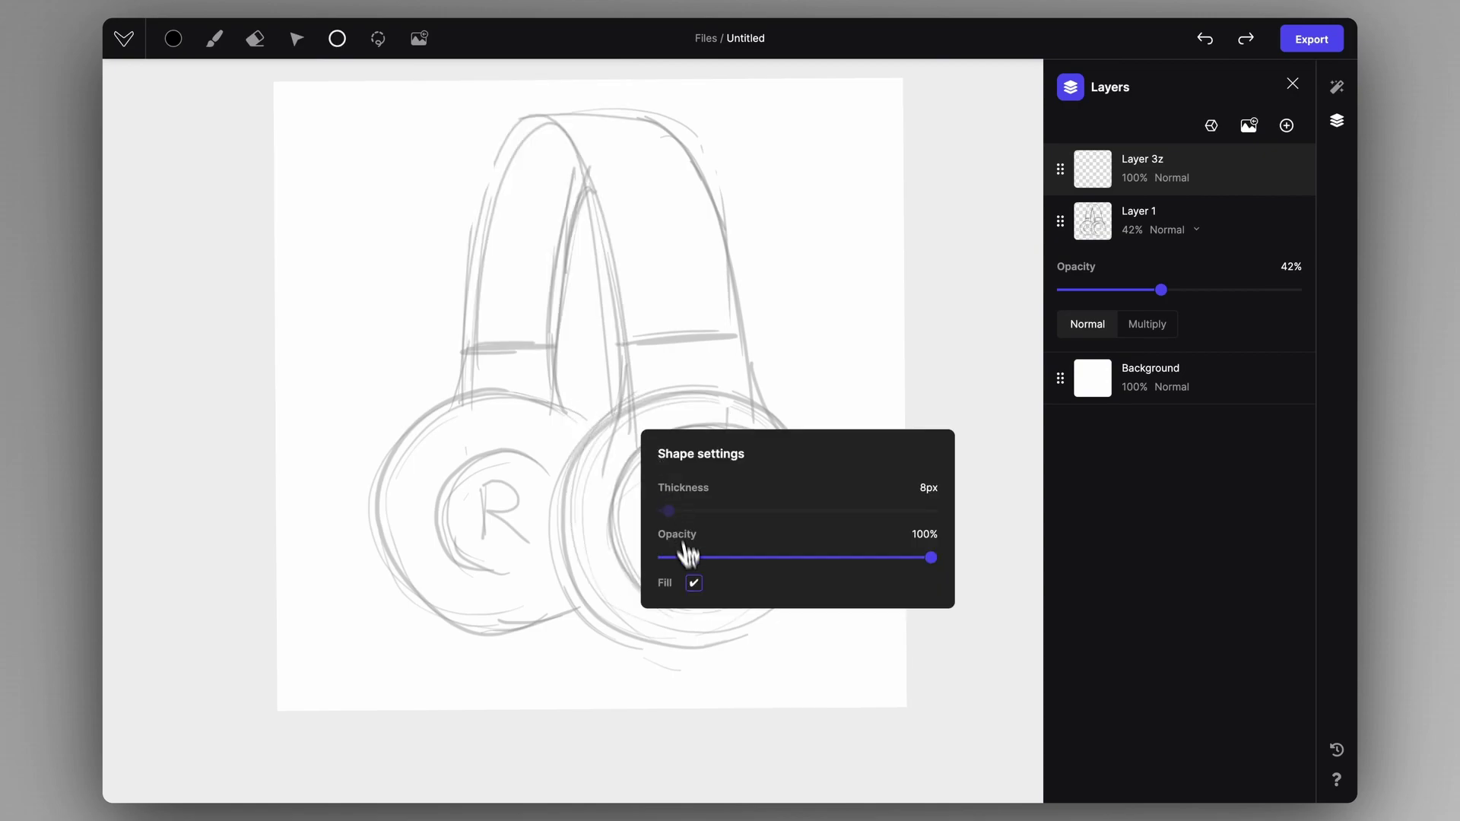
{"action": "left_click", "coordinate": [693, 583]}
Step: Draw an unfilled 8 px ellipse around the front ear cup on the layer above the sketch
{"action": "left_click_drag", "start_coordinate": [600, 414], "coordinate": [792, 629]}
{"action": "key", "text": "ctrl+z"}
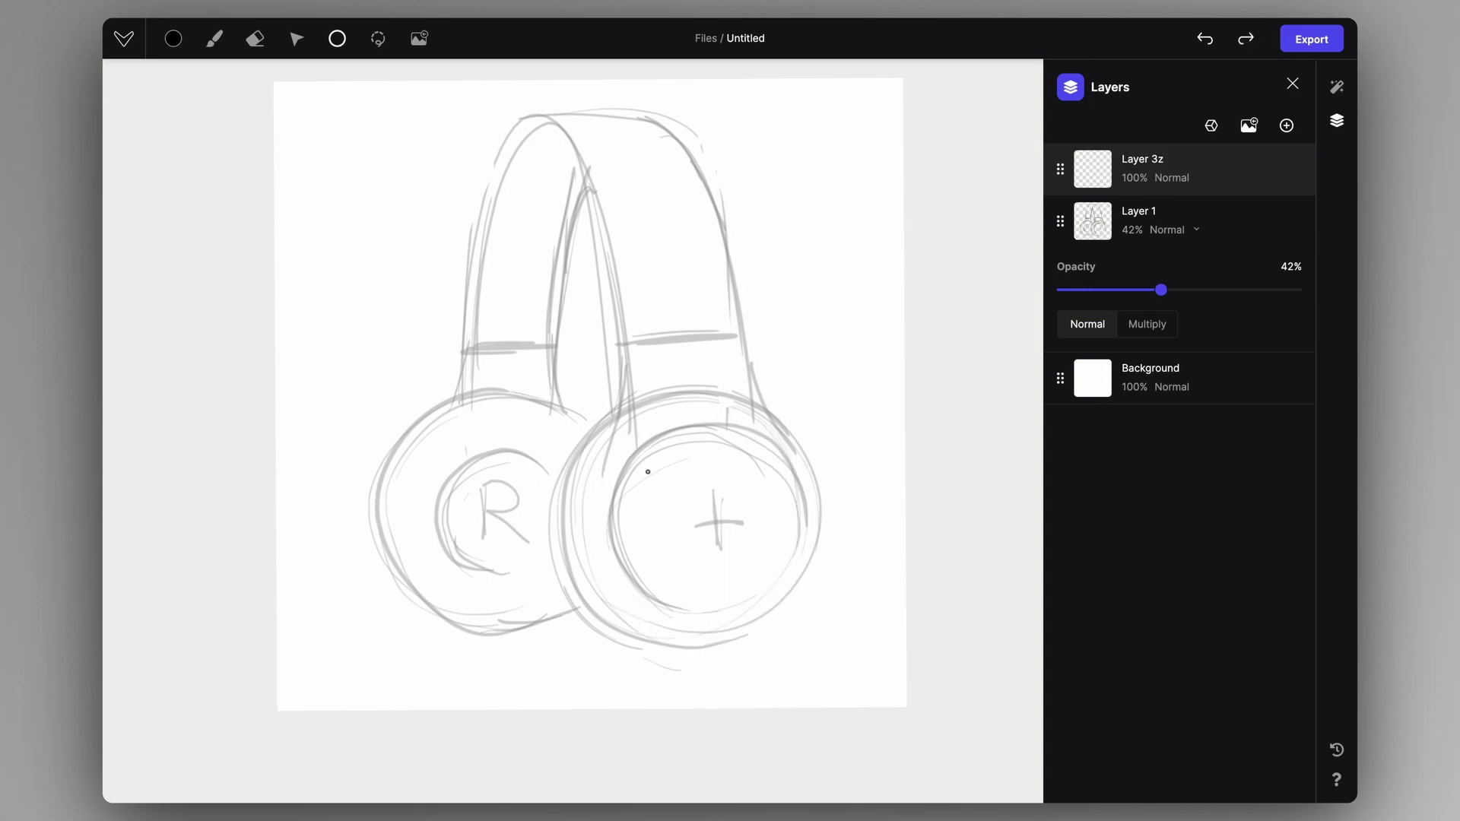
{"action": "left_click_drag", "start_coordinate": [555, 377], "coordinate": [835, 660]}
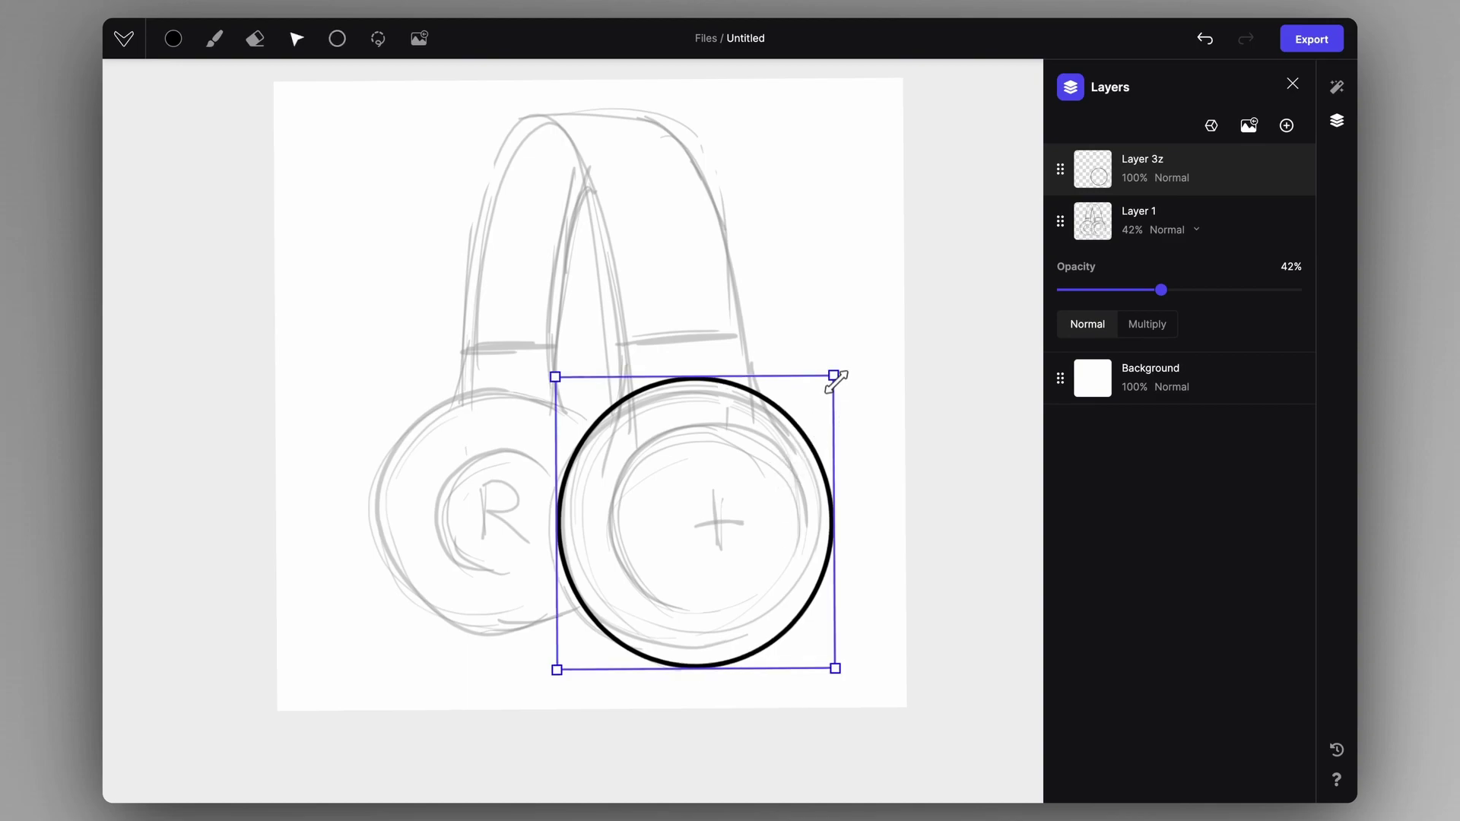
Step: Duplicate the front ear cup's ellipse layer, then scale and position the copy as an inner ring on the cup's face
{"action": "left_click_drag", "start_coordinate": [837, 378], "coordinate": [839, 383]}
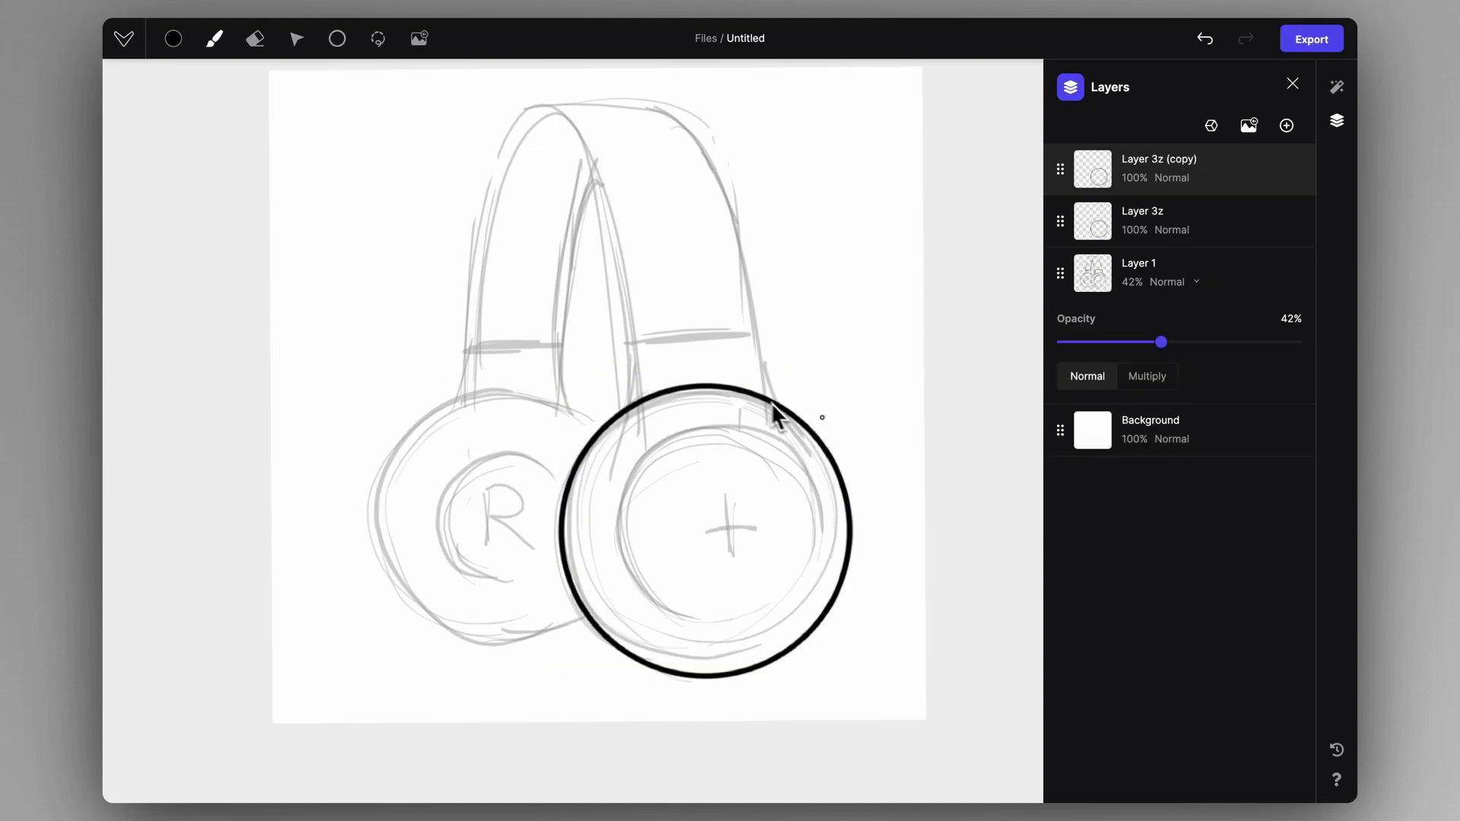
{"action": "key", "text": "v"}
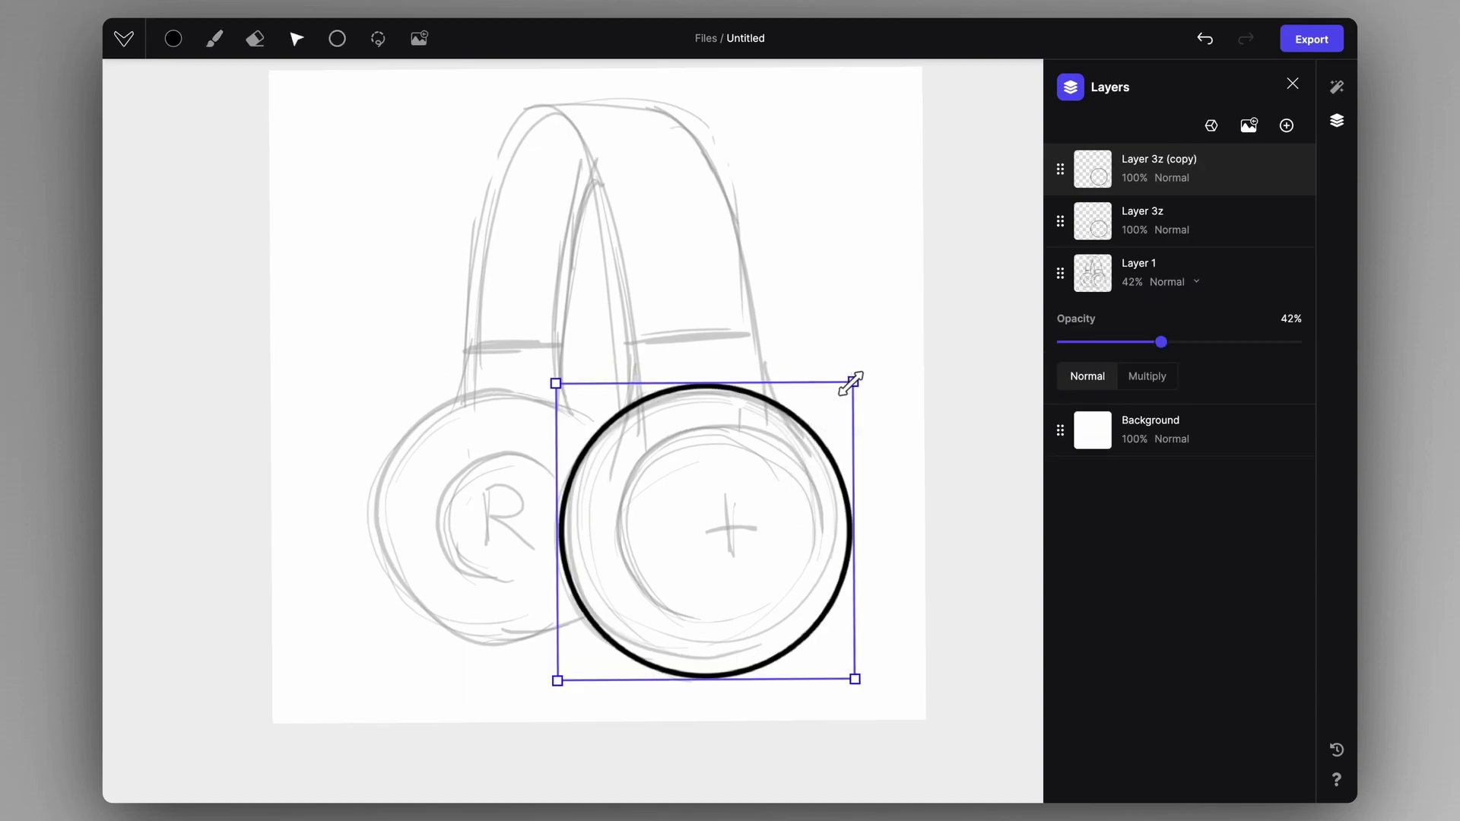
{"action": "left_click_drag", "start_coordinate": [851, 383], "coordinate": [831, 407]}
{"action": "left_click_drag", "start_coordinate": [773, 453], "coordinate": [777, 454]}
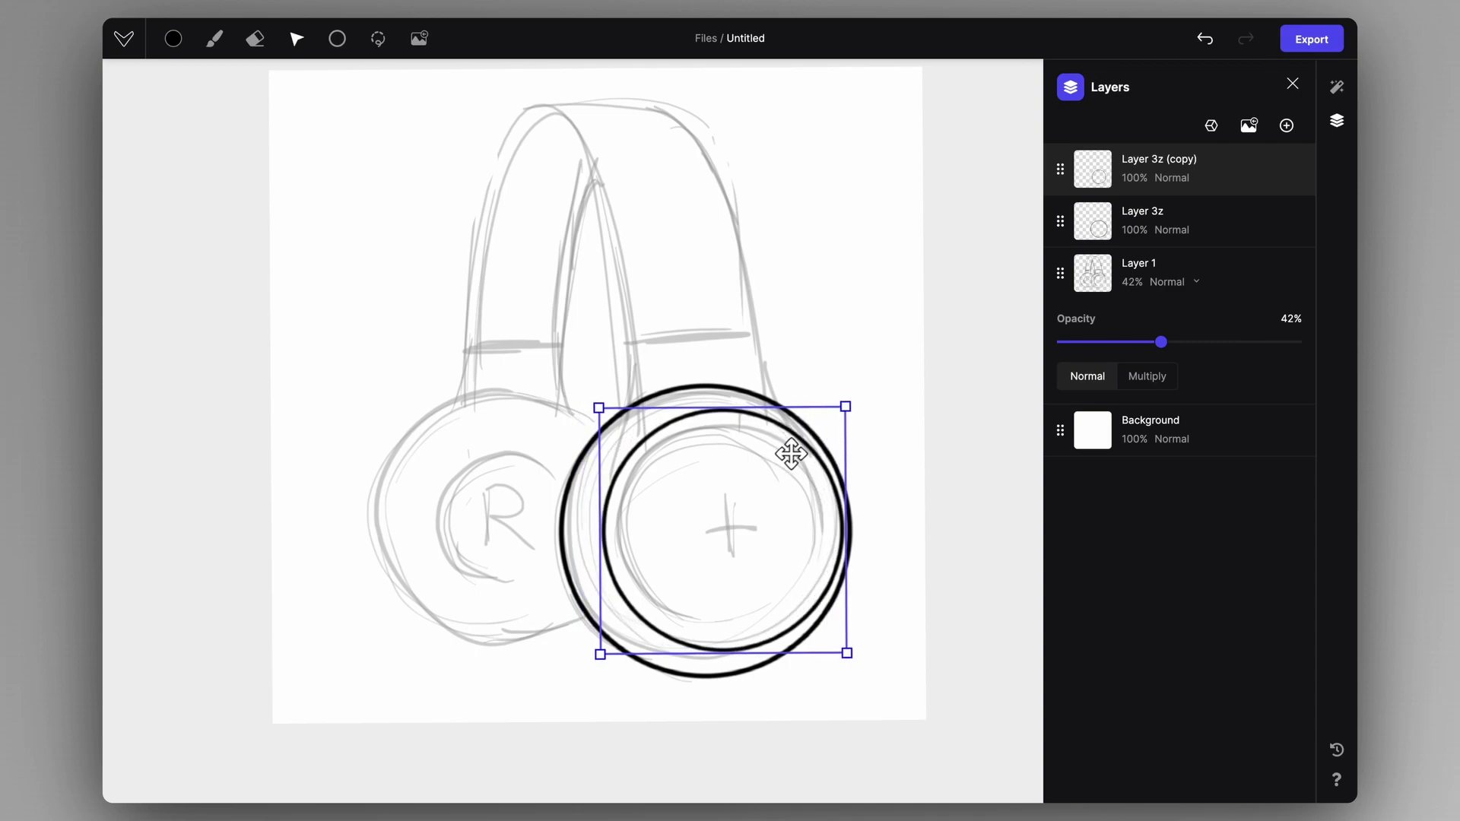
{"action": "left_click_drag", "start_coordinate": [792, 454], "coordinate": [796, 454]}
{"action": "left_click_drag", "start_coordinate": [850, 409], "coordinate": [846, 415]}
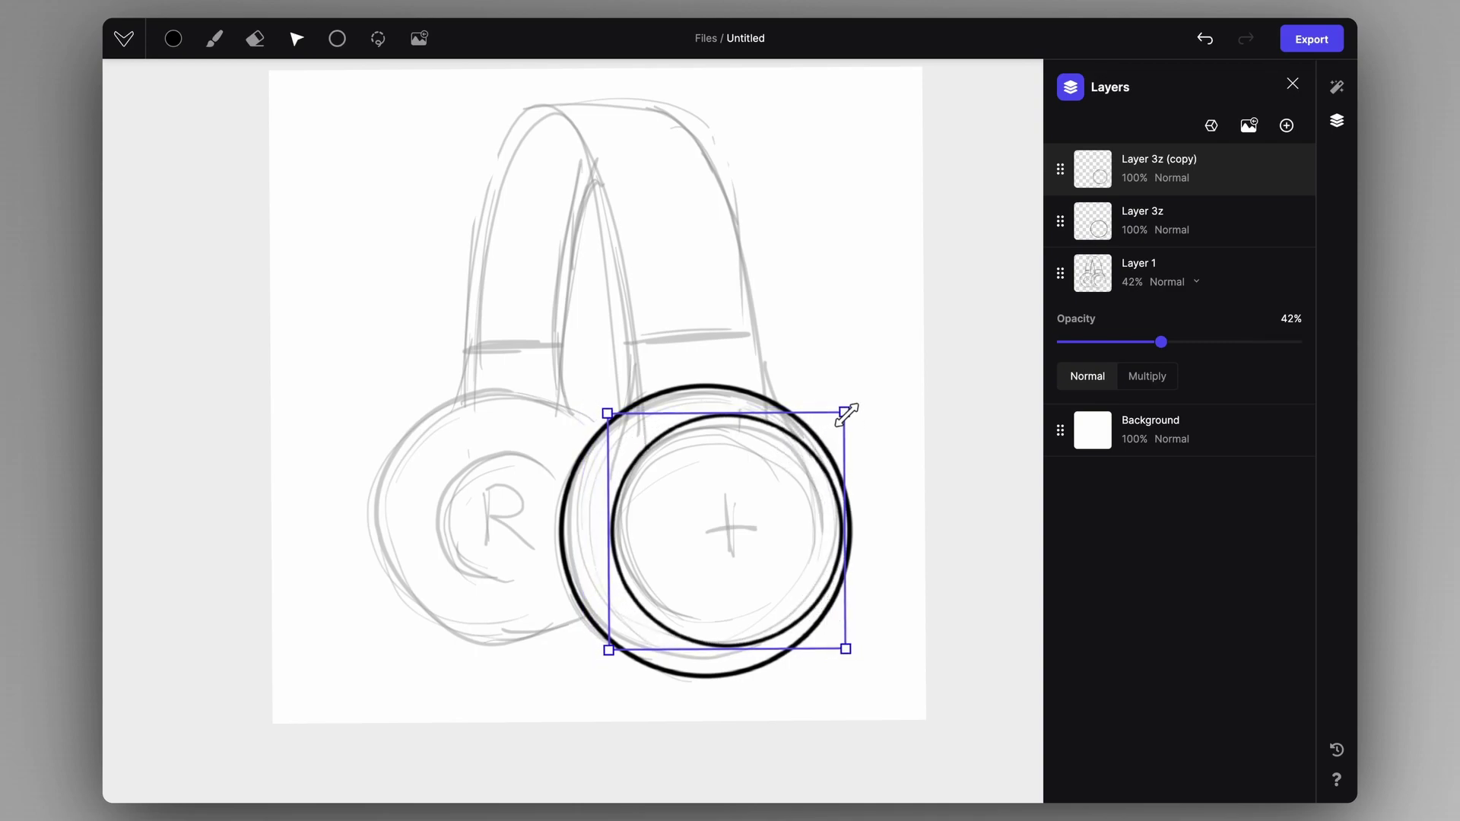
{"action": "key", "text": "b"}
{"action": "mouse_move", "coordinate": [742, 454]}
{"action": "left_mouse_down"}
{"action": "mouse_move", "coordinate": [616, 469]}
{"action": "mouse_move", "coordinate": [723, 450]}
{"action": "left_mouse_up"}
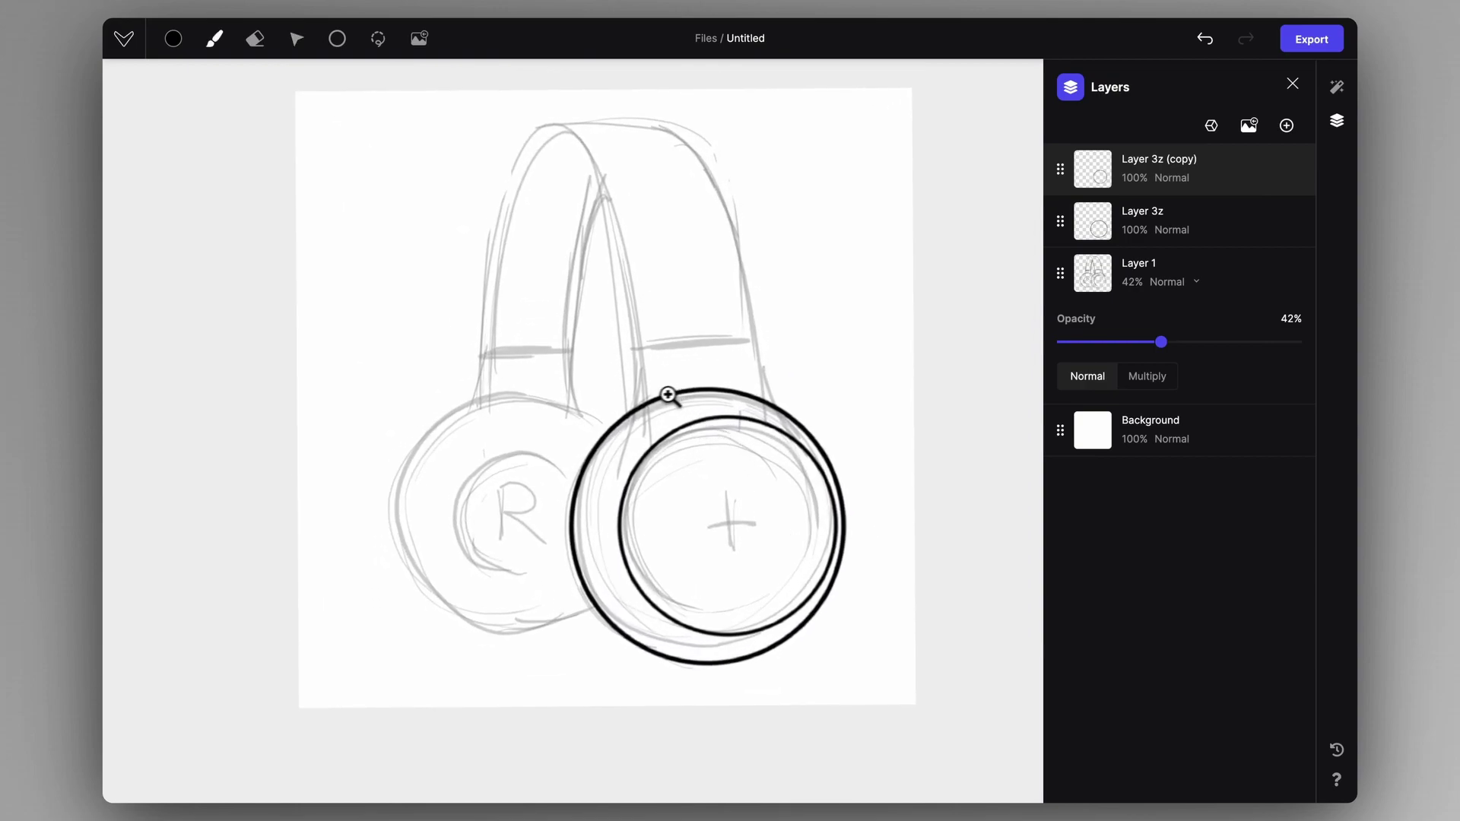
Step: Duplicate the inner ring layer and scale the copy down slightly inside it
{"action": "scroll", "coordinate": [668, 395], "scroll_direction": "down", "scroll_amount": 1}
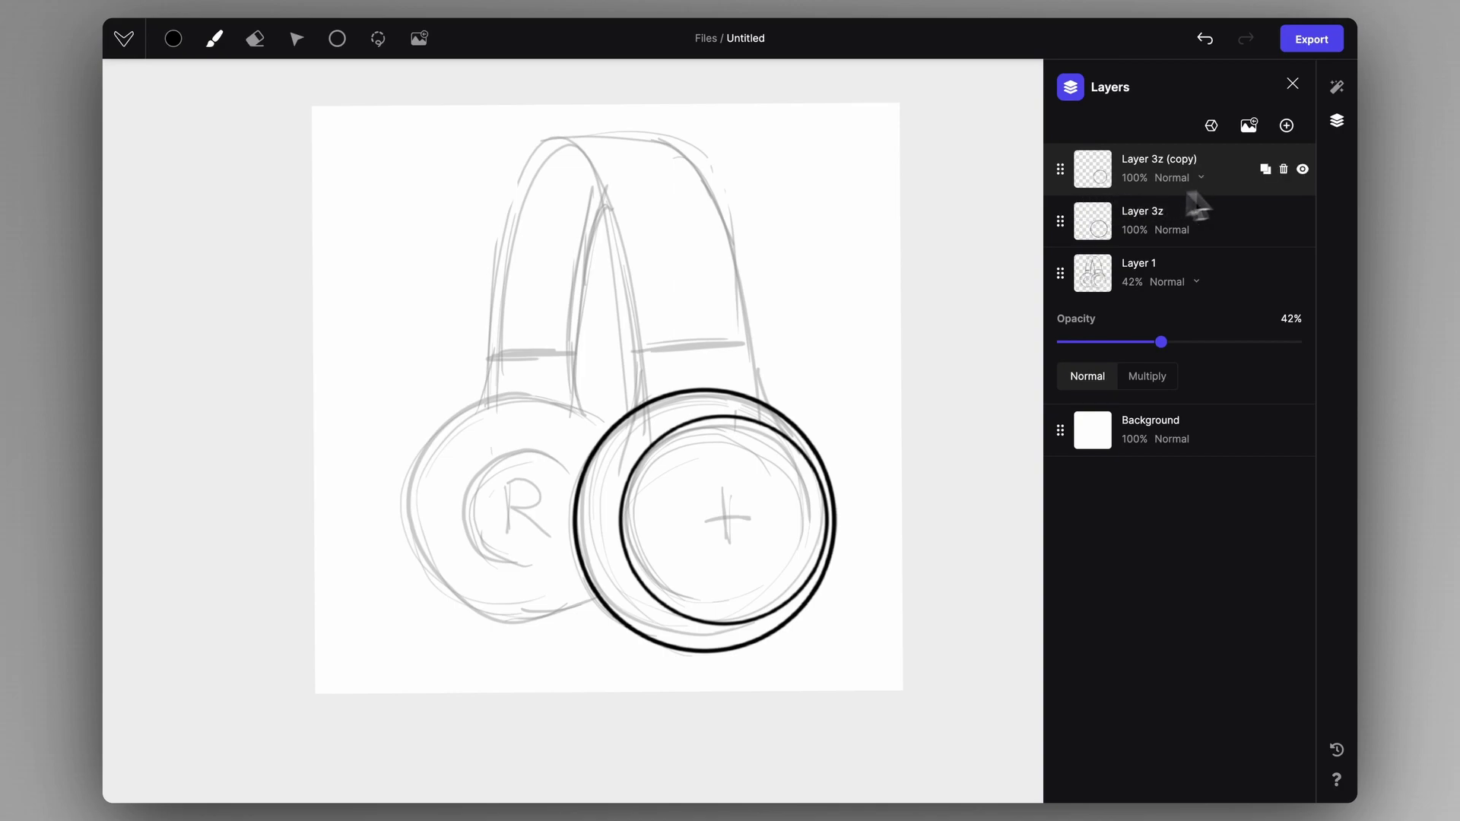
{"action": "left_click", "coordinate": [1265, 170]}
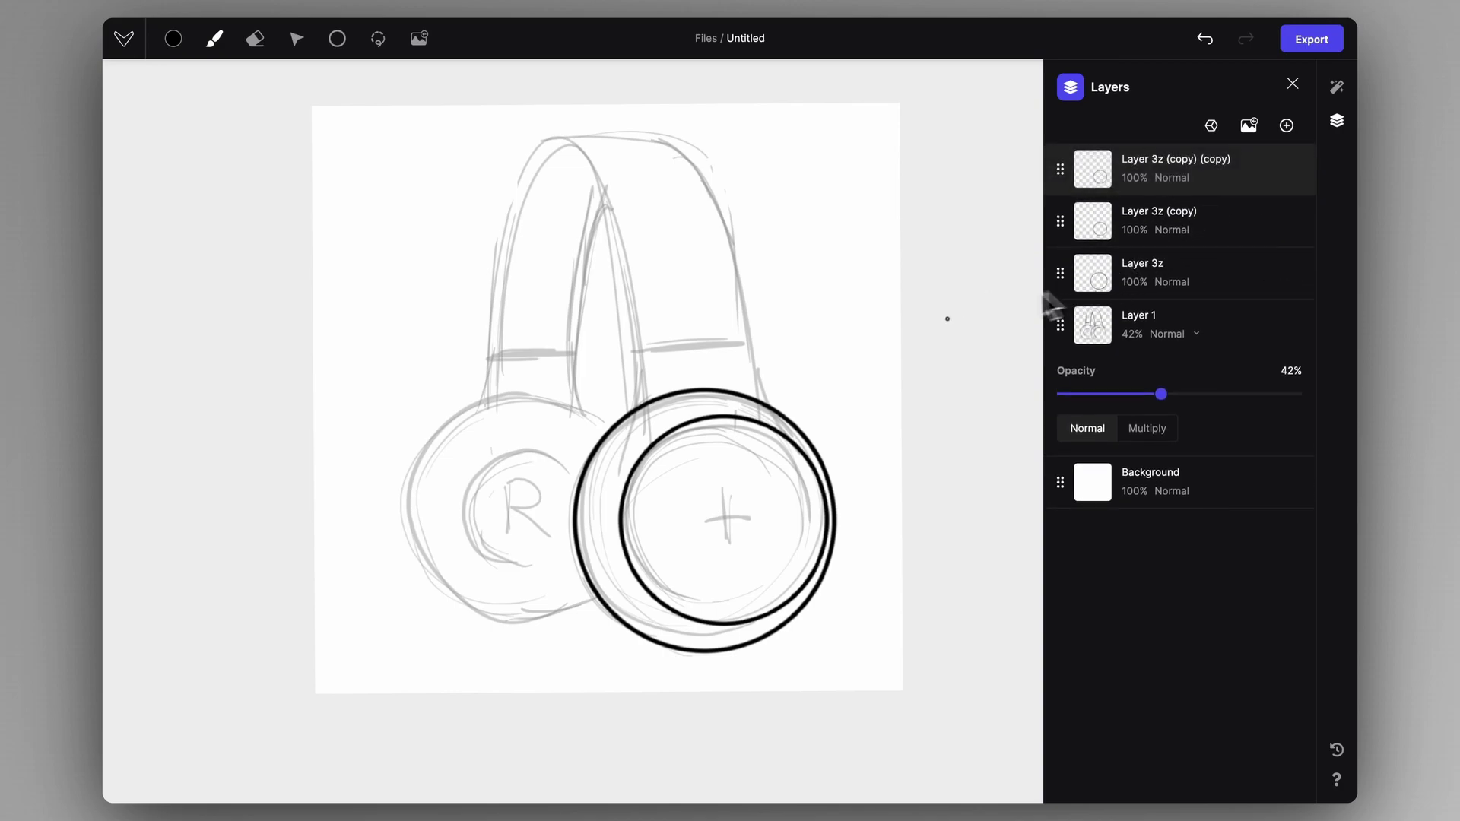
{"action": "key", "text": "v"}
{"action": "left_click_drag", "start_coordinate": [829, 415], "coordinate": [809, 433]}
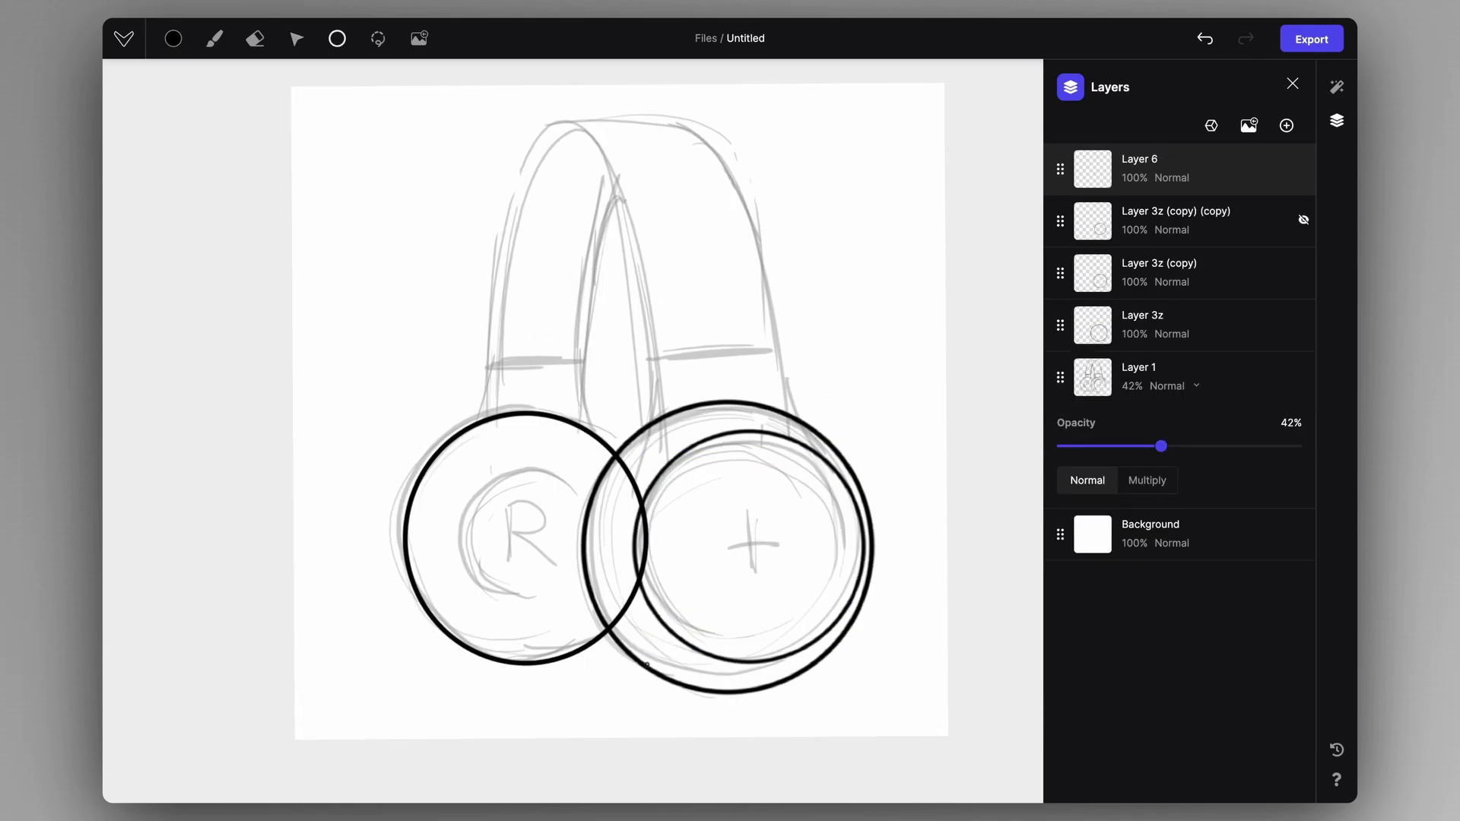
Step: Place the rear ear cup's ellipse on its own layer and erase the arc overlapping the front ear cup
{"action": "left_click", "coordinate": [433, 431]}
{"action": "key", "text": "e"}
{"action": "left_click_drag", "start_coordinate": [638, 476], "coordinate": [613, 631]}
Step: Duplicate the rear ear cup's outline layer and scale the copy down to form its inner ring
{"action": "left_click", "coordinate": [1265, 169]}
{"action": "key", "text": "v"}
{"action": "left_click_drag", "start_coordinate": [625, 409], "coordinate": [576, 464]}
{"action": "left_click_drag", "start_coordinate": [532, 491], "coordinate": [543, 492]}
{"action": "key", "text": "b"}
{"action": "scroll", "coordinate": [647, 463], "scroll_direction": "down", "scroll_amount": 2}
{"action": "scroll", "coordinate": [536, 428], "scroll_direction": "up", "scroll_amount": 1}
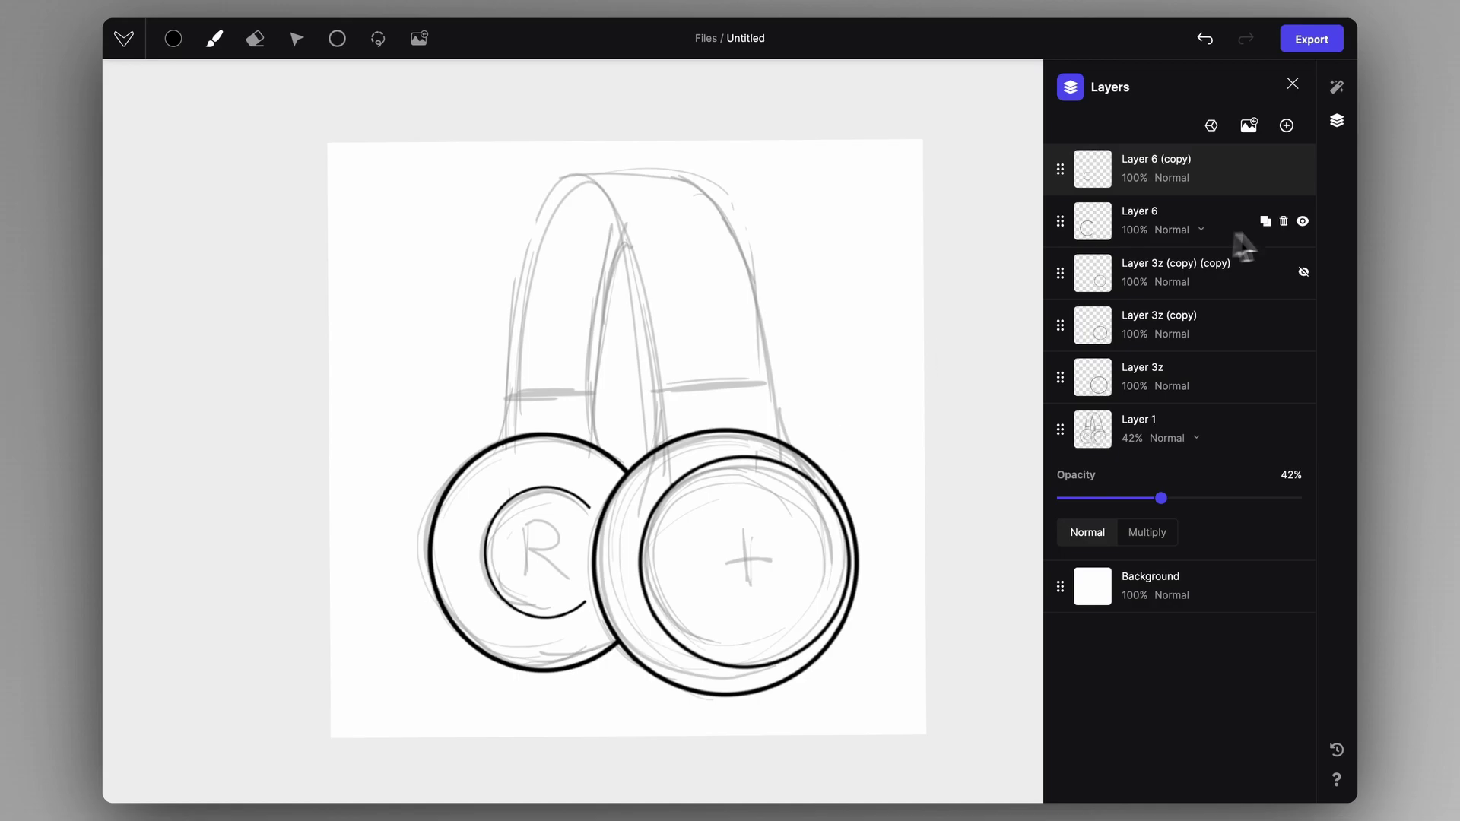
Step: Enlarge the front ear cup's inner ring slightly
{"action": "key", "text": "v"}
{"action": "left_click", "coordinate": [759, 505]}
{"action": "left_click_drag", "start_coordinate": [840, 459], "coordinate": [845, 454]}
{"action": "scroll", "coordinate": [817, 457], "scroll_direction": "down", "scroll_amount": 1}
{"action": "key", "text": "b"}
{"action": "left_click", "coordinate": [1088, 184]}
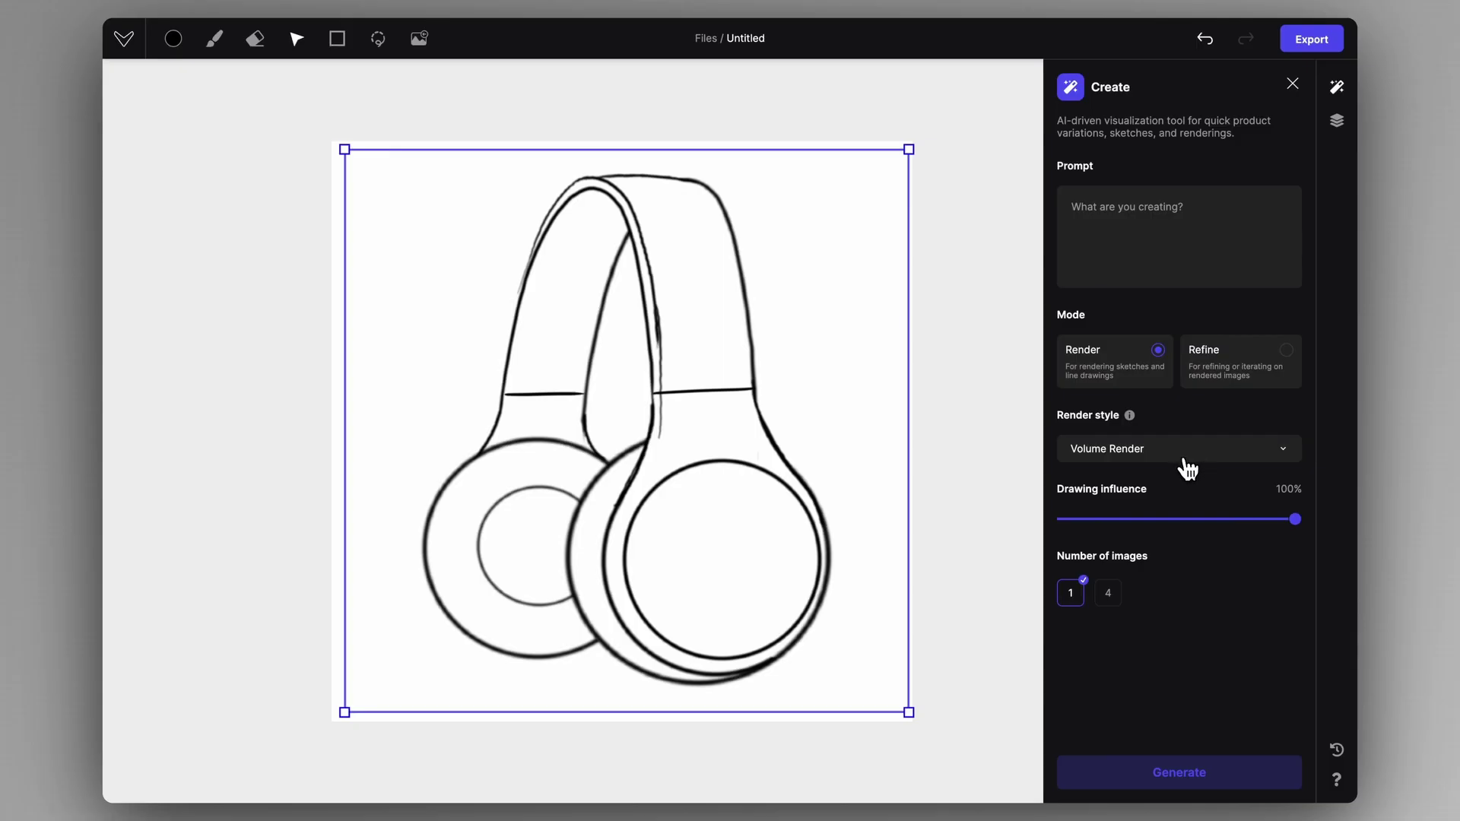
Step: Generate one image of the line drawing with the Volume Render style and the prompt "headphone", and accept the result
{"action": "left_click", "coordinate": [1184, 460]}
{"action": "left_click", "coordinate": [1164, 538]}
{"action": "left_click", "coordinate": [1175, 244]}
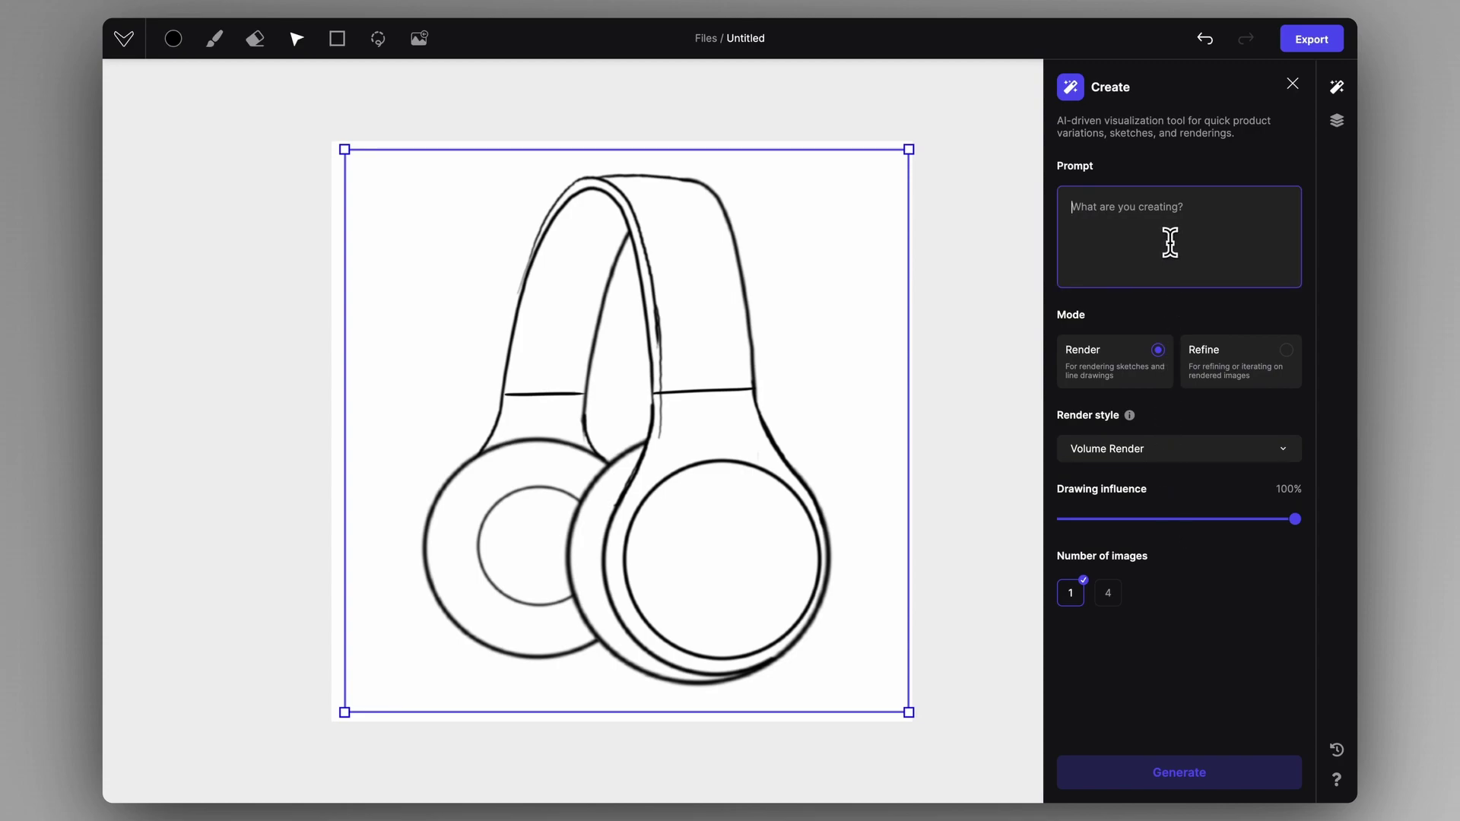
{"action": "type", "text": "headphone"}
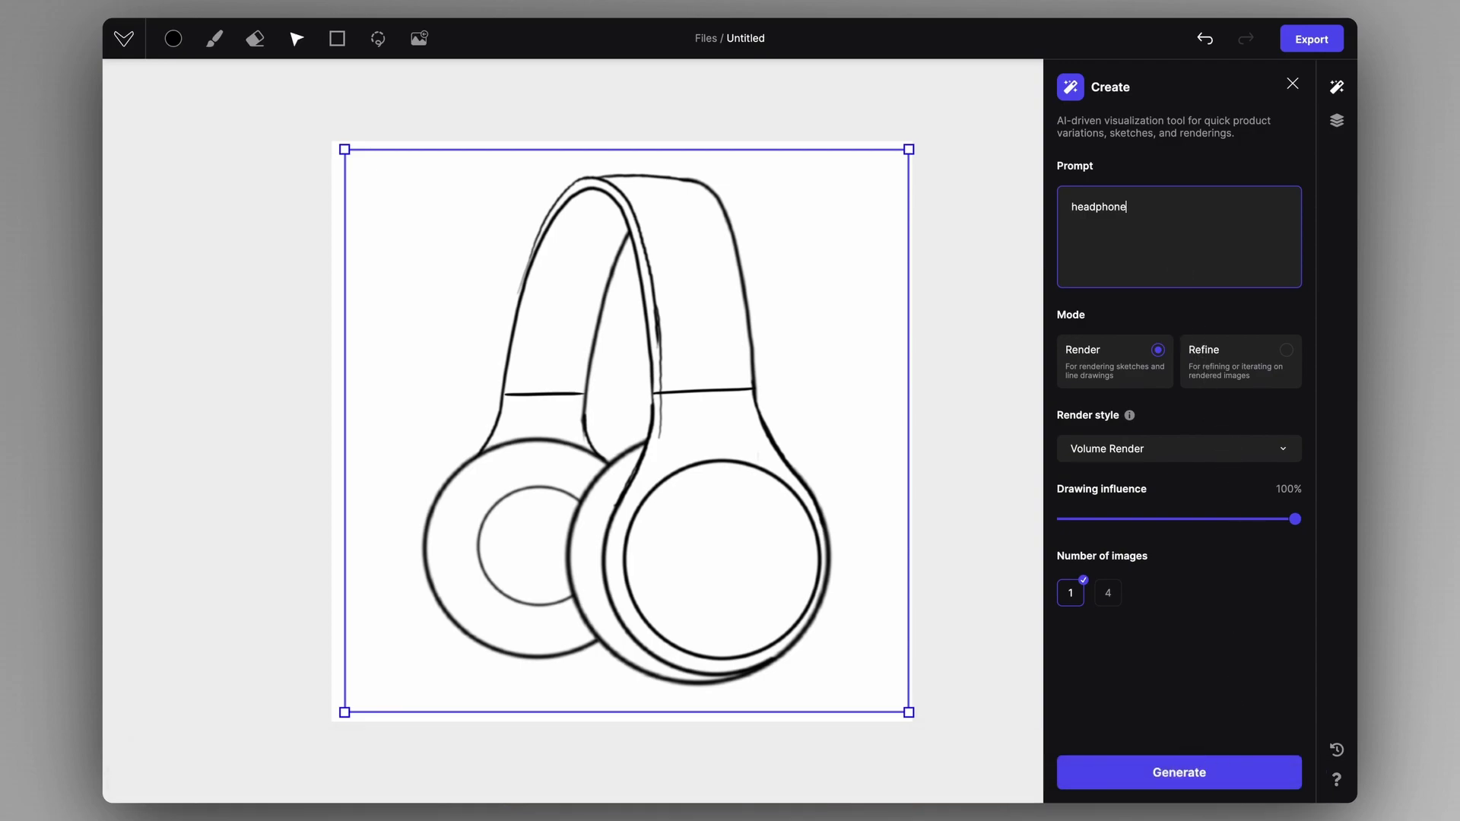
{"action": "left_click", "coordinate": [1186, 778]}
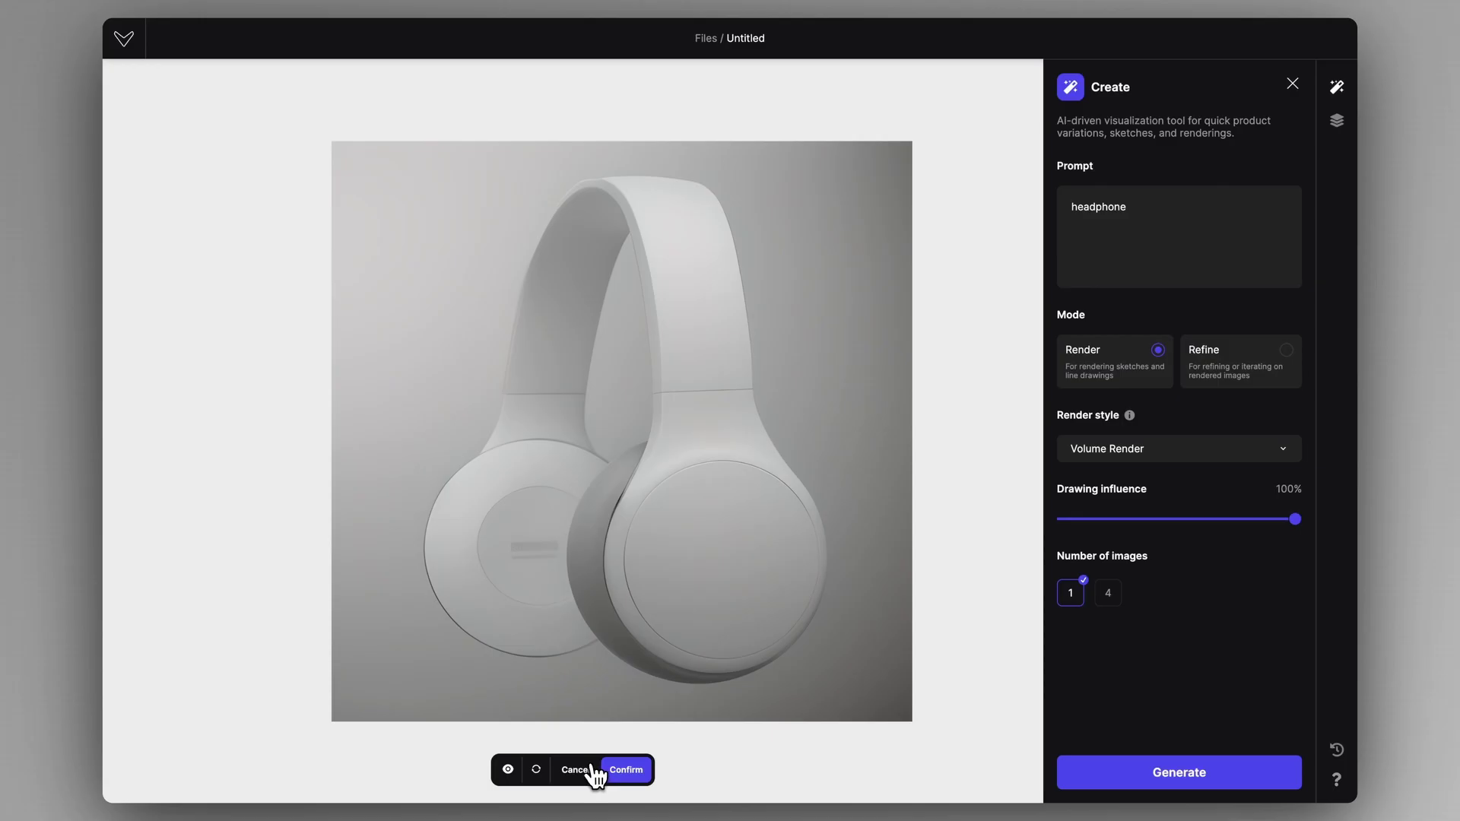
{"action": "left_click", "coordinate": [624, 769]}
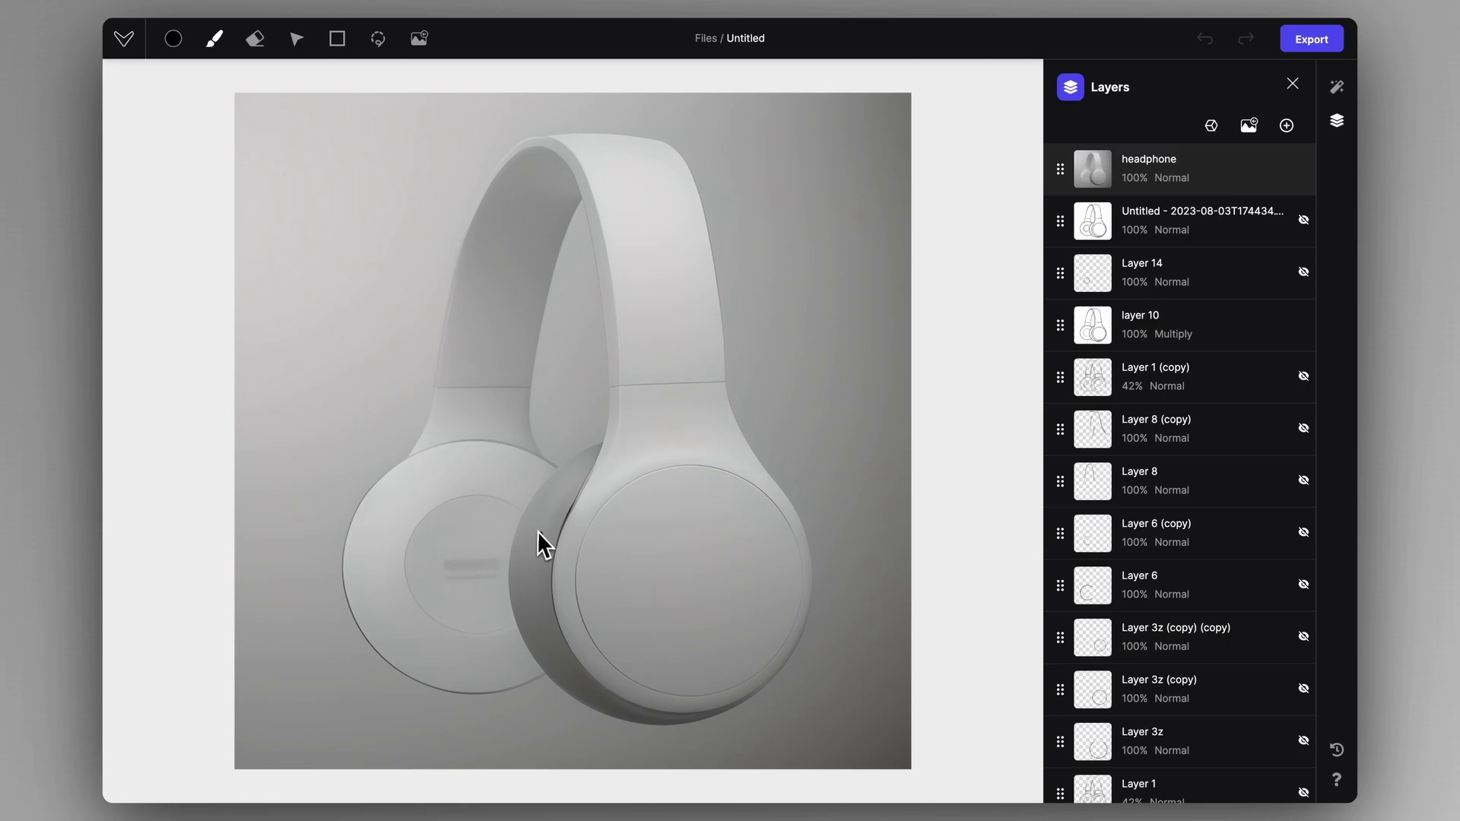
Step: Hide the headphone render layer and draw a small unfilled circle inside the rear ear cup's inner ring
{"action": "left_click", "coordinate": [1302, 170]}
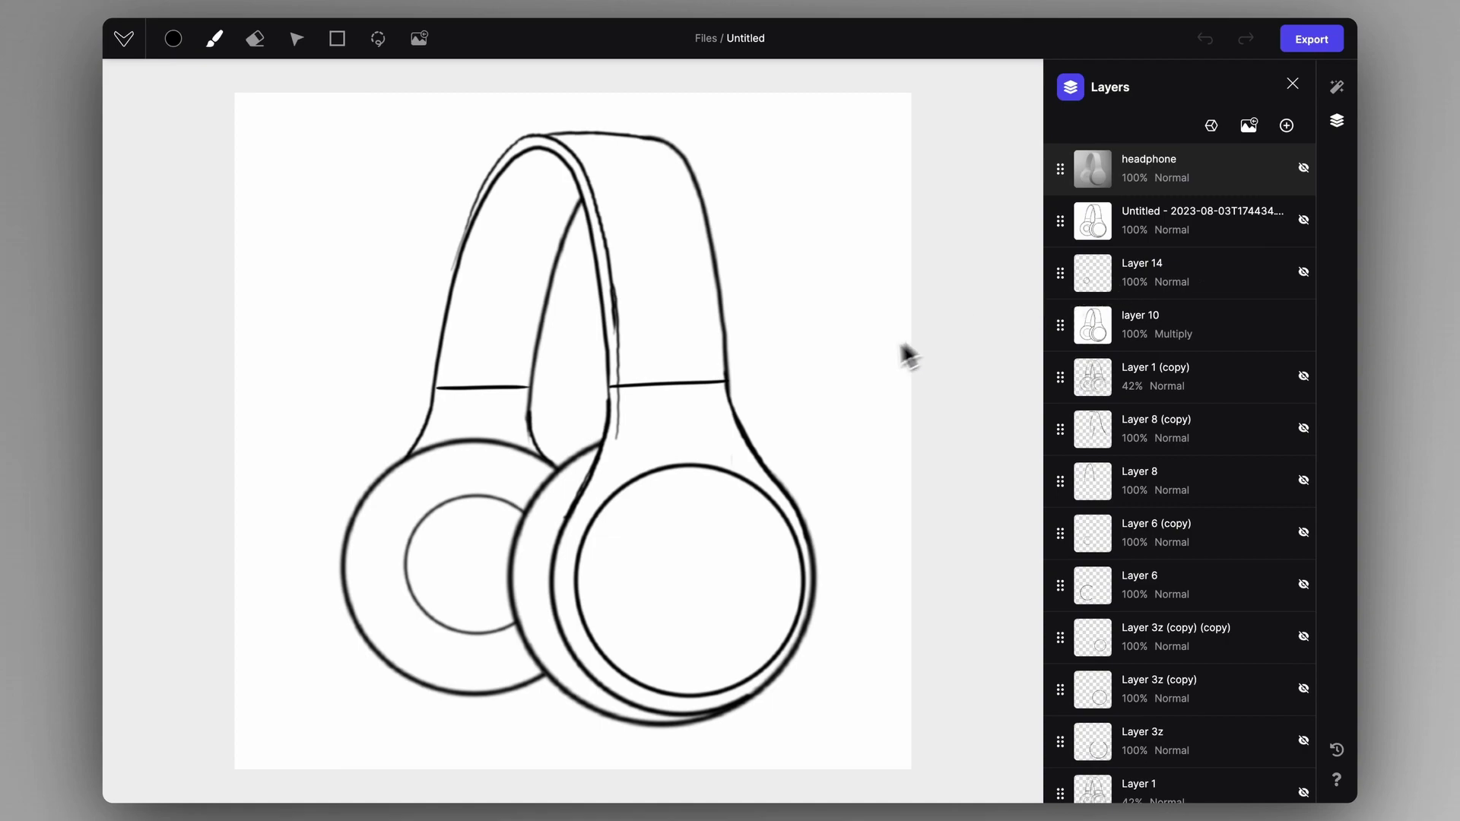
{"action": "left_click", "coordinate": [685, 382]}
{"action": "left_click", "coordinate": [339, 39]}
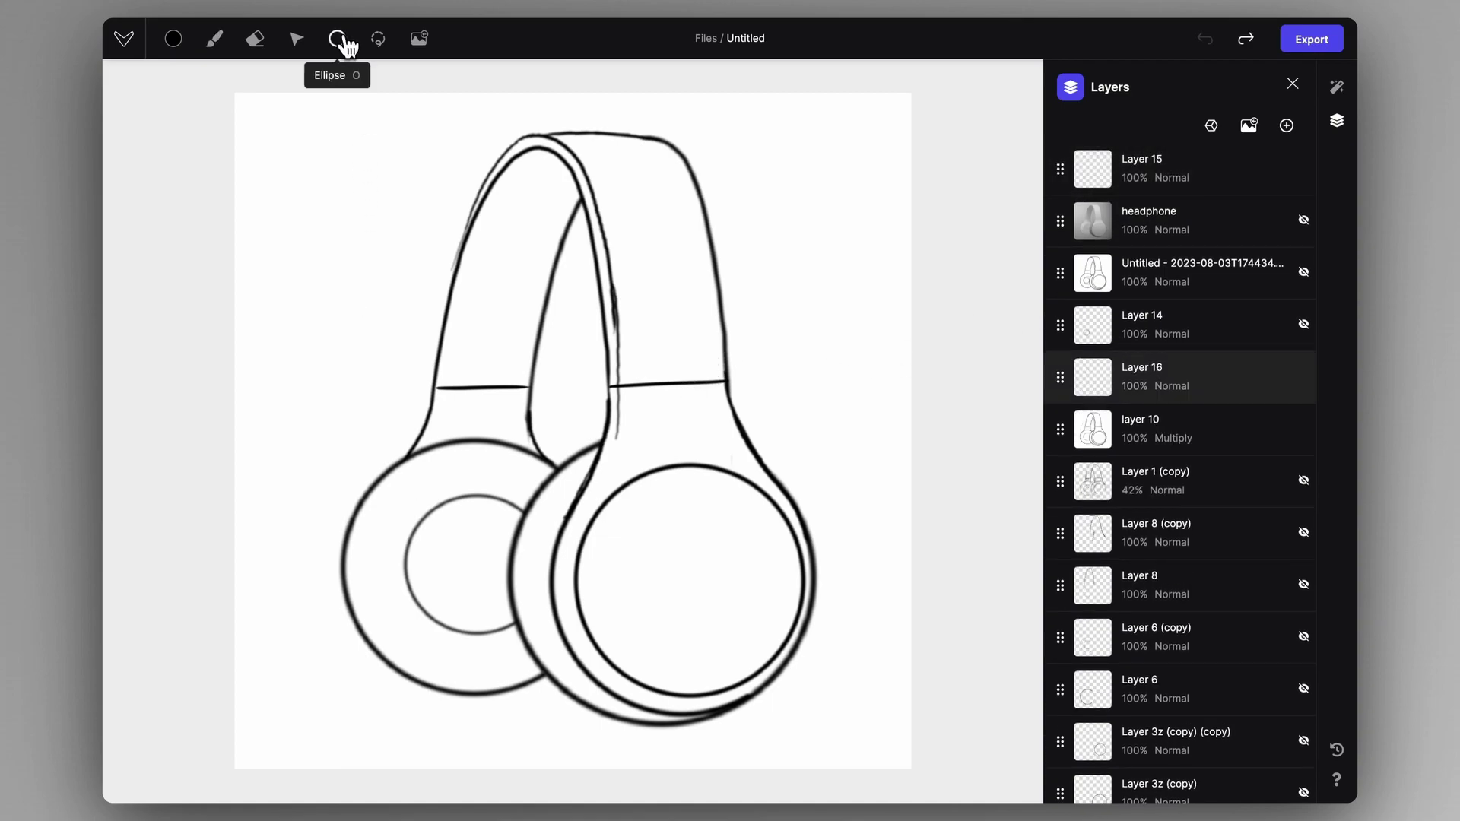
{"action": "mouse_move", "coordinate": [419, 514]}
{"action": "left_mouse_down"}
{"action": "mouse_move", "coordinate": [520, 612]}
{"action": "mouse_move", "coordinate": [474, 567]}
{"action": "mouse_move", "coordinate": [335, 548]}
{"action": "left_mouse_up"}
{"action": "key", "text": "b"}
{"action": "key", "text": "z"}
{"action": "scroll", "coordinate": [423, 521], "scroll_direction": "up", "scroll_amount": 5}
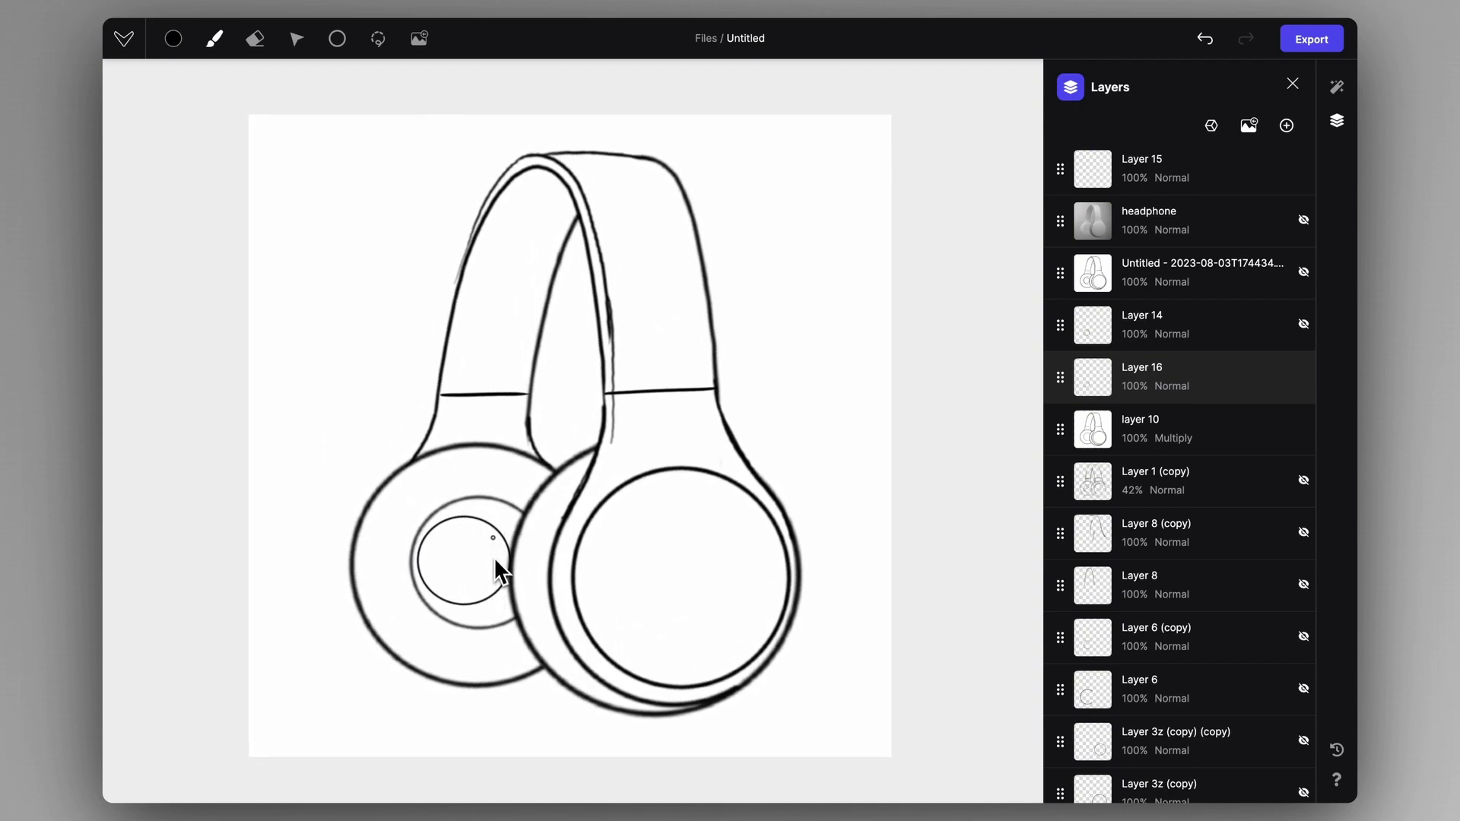
Step: Correct the generation prompt to "headphone" and set the render style to Volume Render
{"action": "left_click", "coordinate": [1336, 87]}
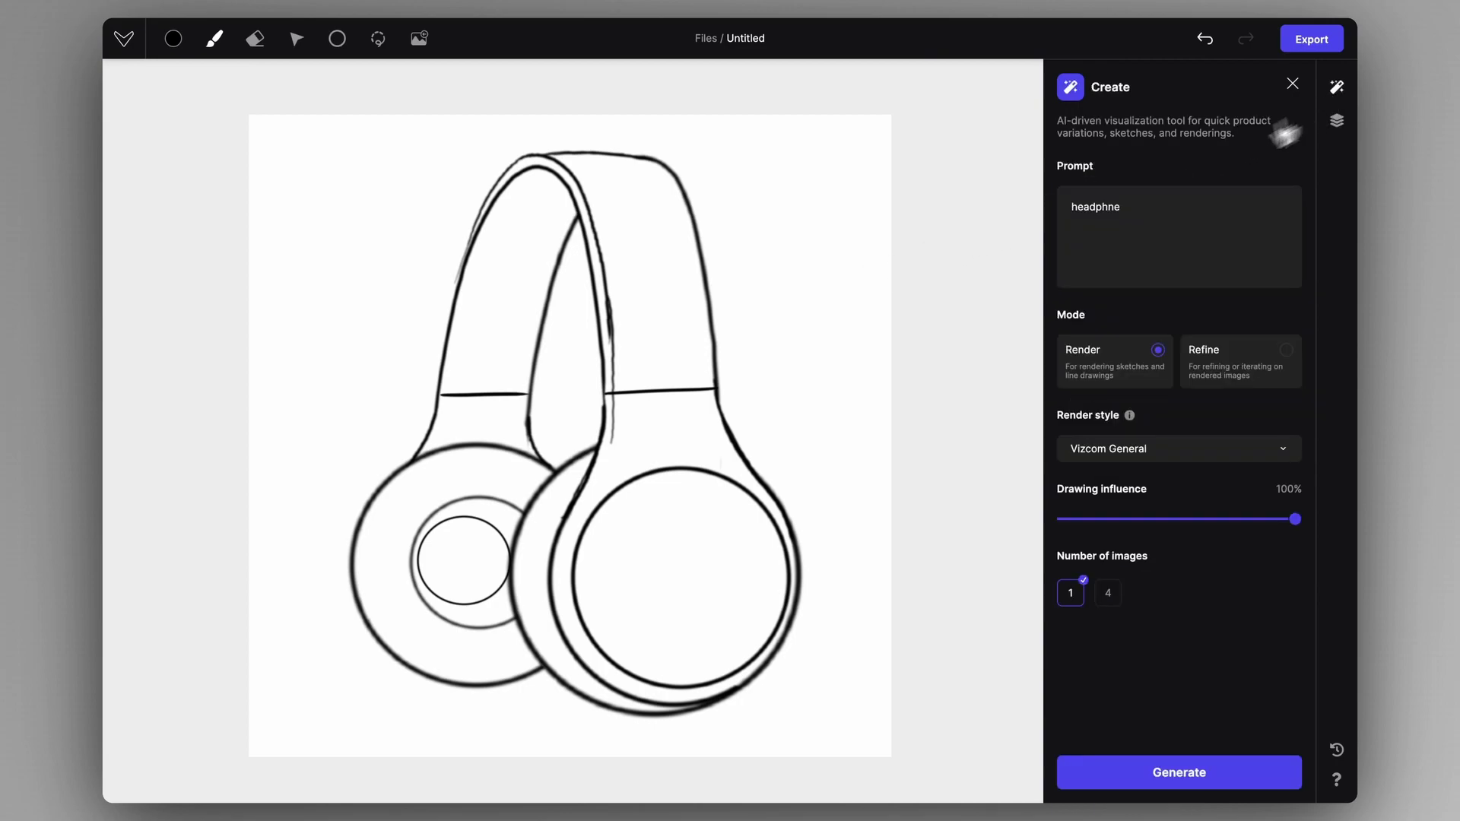
{"action": "left_click", "coordinate": [1140, 211]}
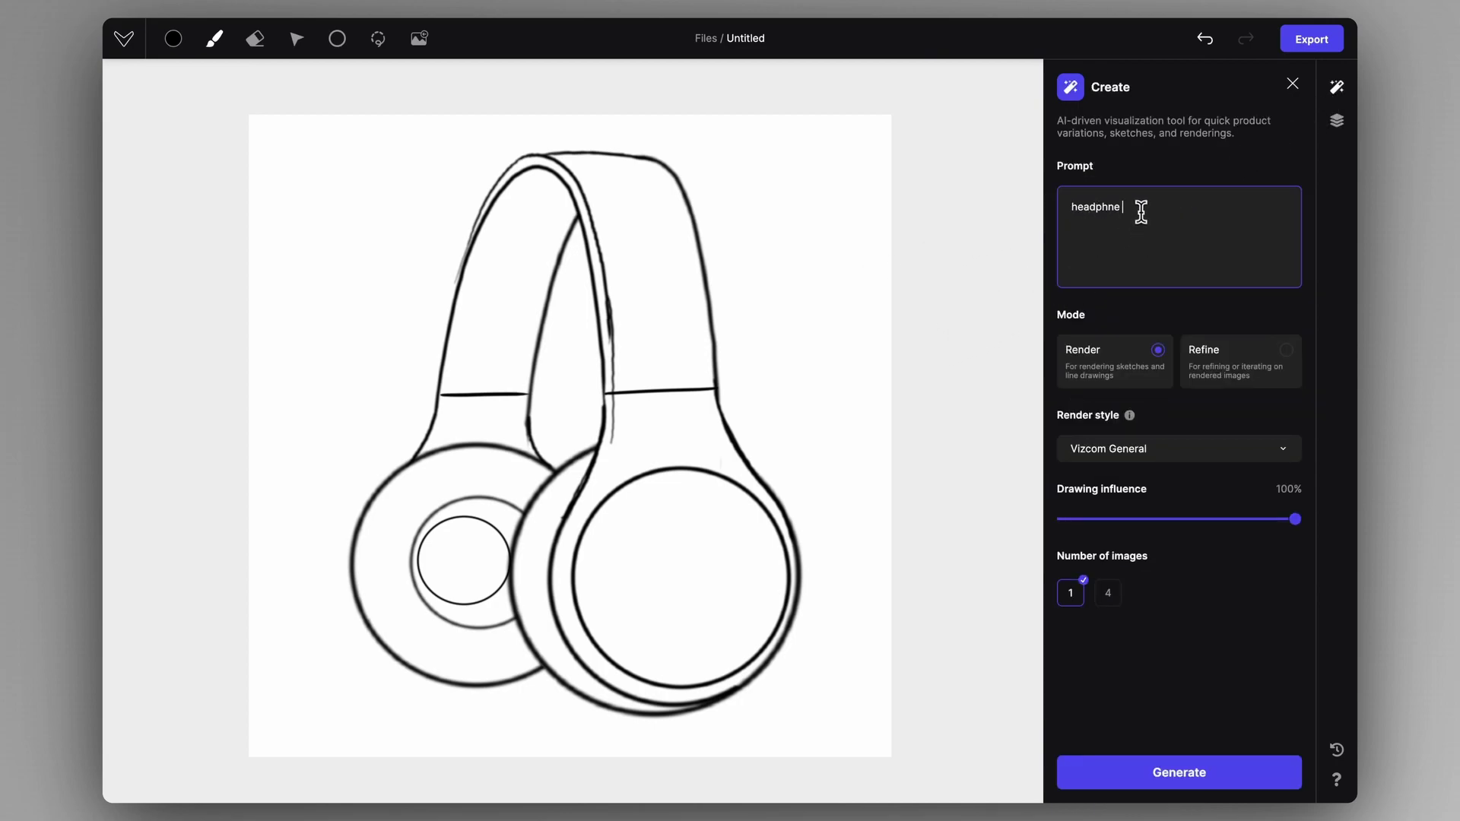
{"action": "key", "text": "BackSpace"}
{"action": "key", "text": "BackSpace"}
{"action": "type", "text": "one"}
{"action": "left_click", "coordinate": [1157, 450]}
{"action": "left_click", "coordinate": [1157, 536]}
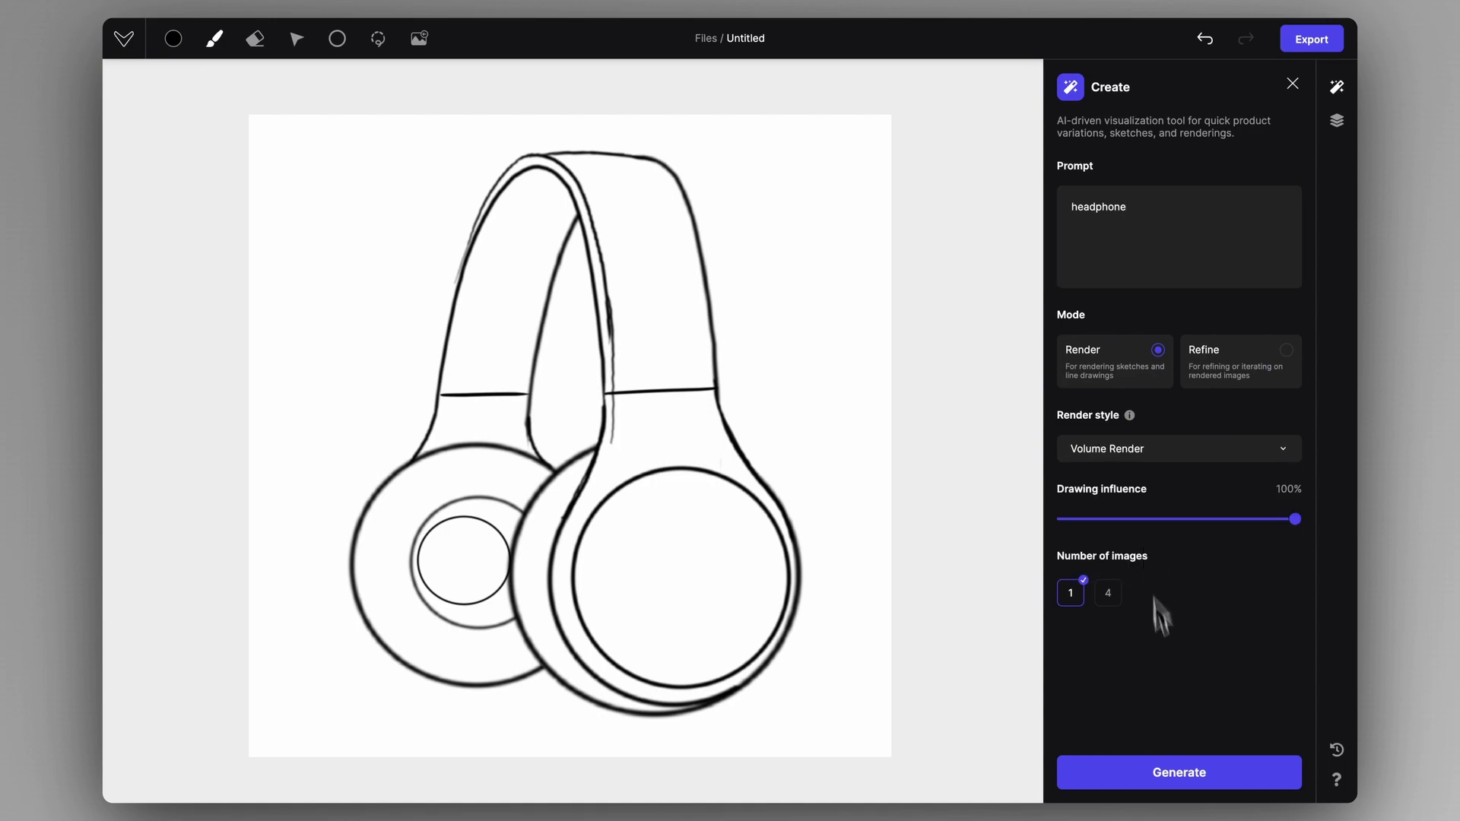
Step: Generate the headphone render, regenerate it once, and accept the new version
{"action": "left_click", "coordinate": [1194, 790]}
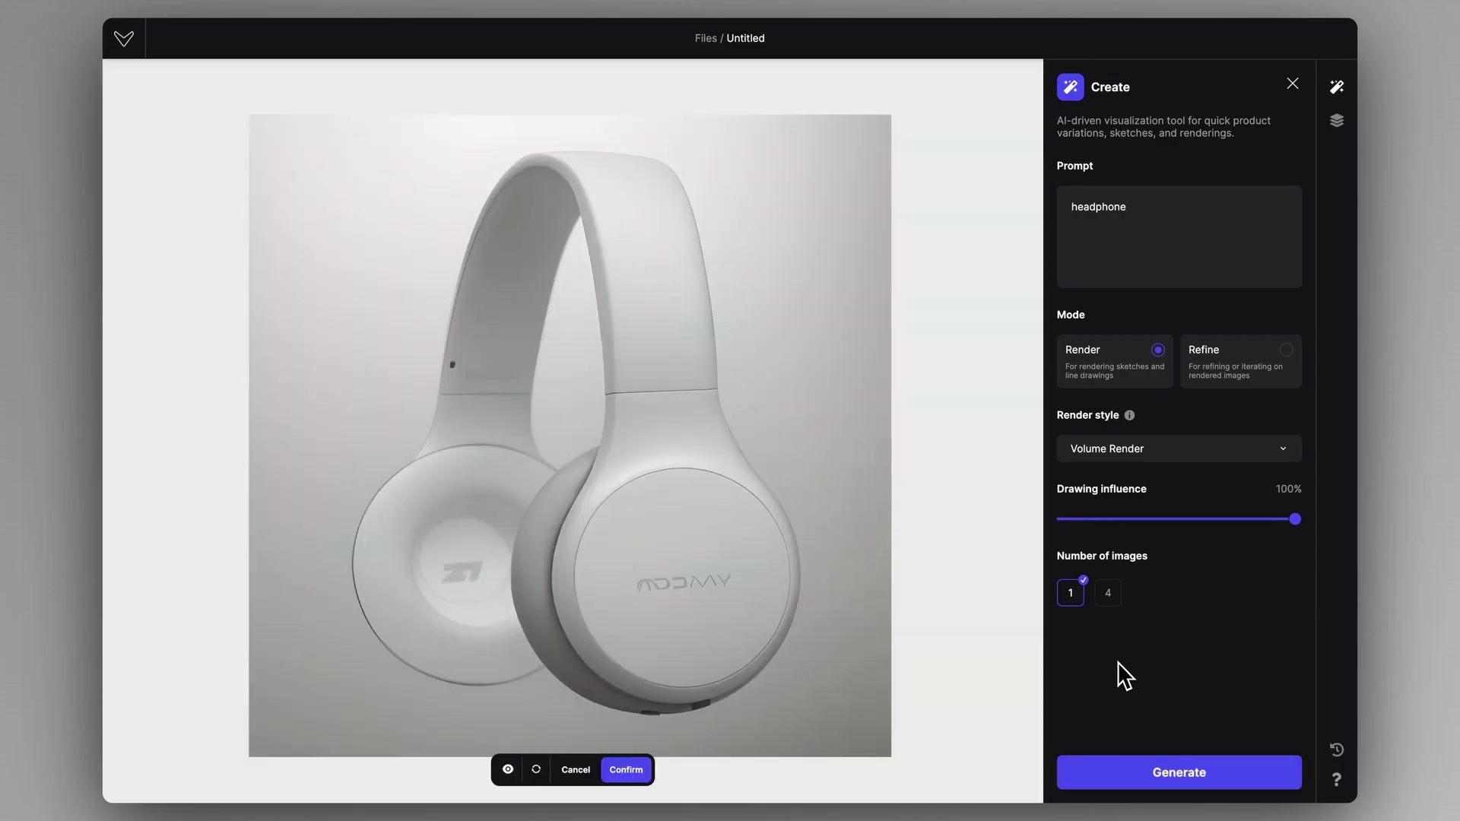
{"action": "left_click", "coordinate": [537, 770]}
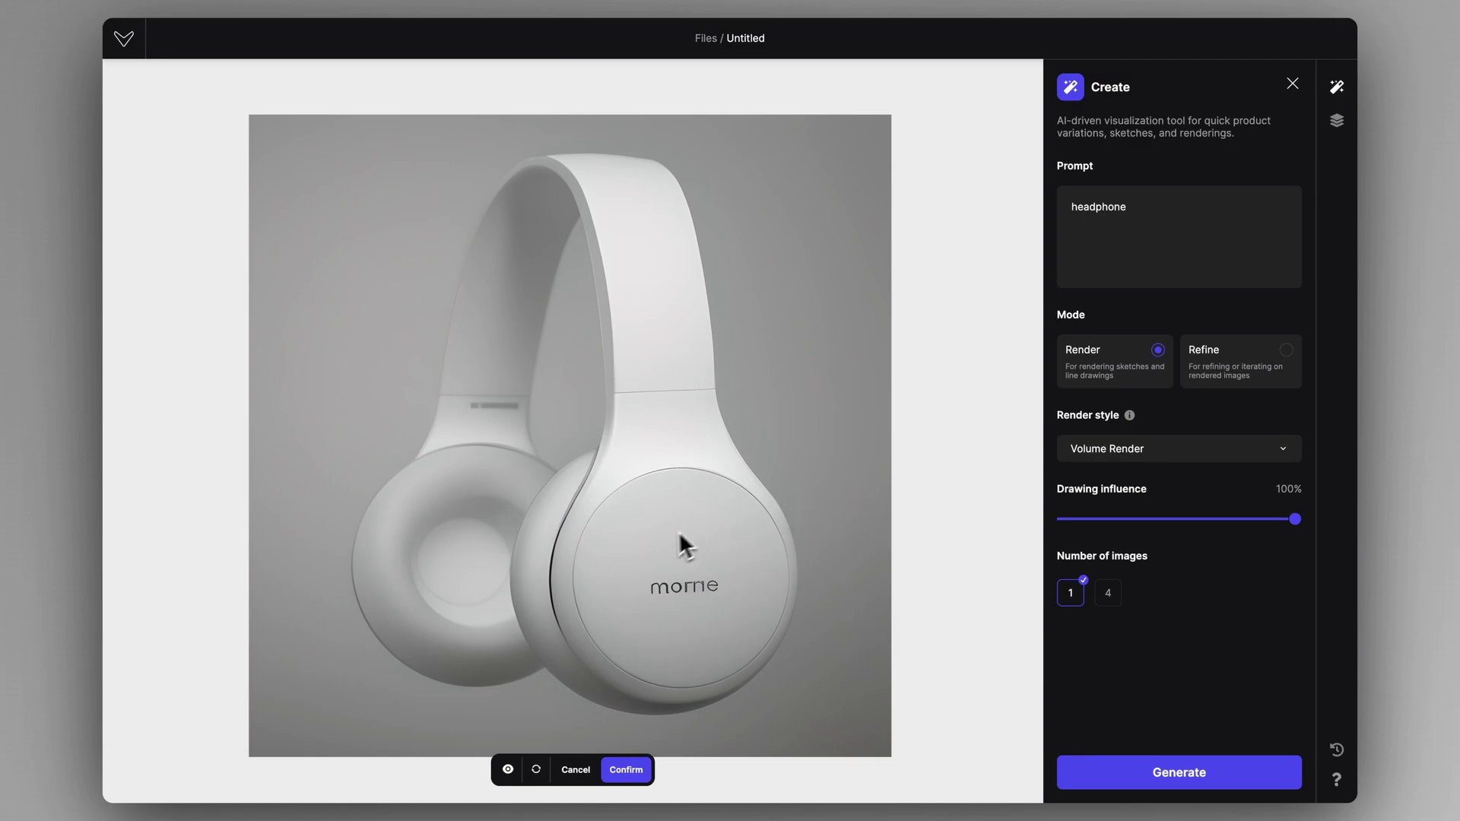
{"action": "scroll", "coordinate": [602, 498], "scroll_direction": "down", "scroll_amount": 2}
{"action": "scroll", "coordinate": [612, 502], "scroll_direction": "up", "scroll_amount": 2}
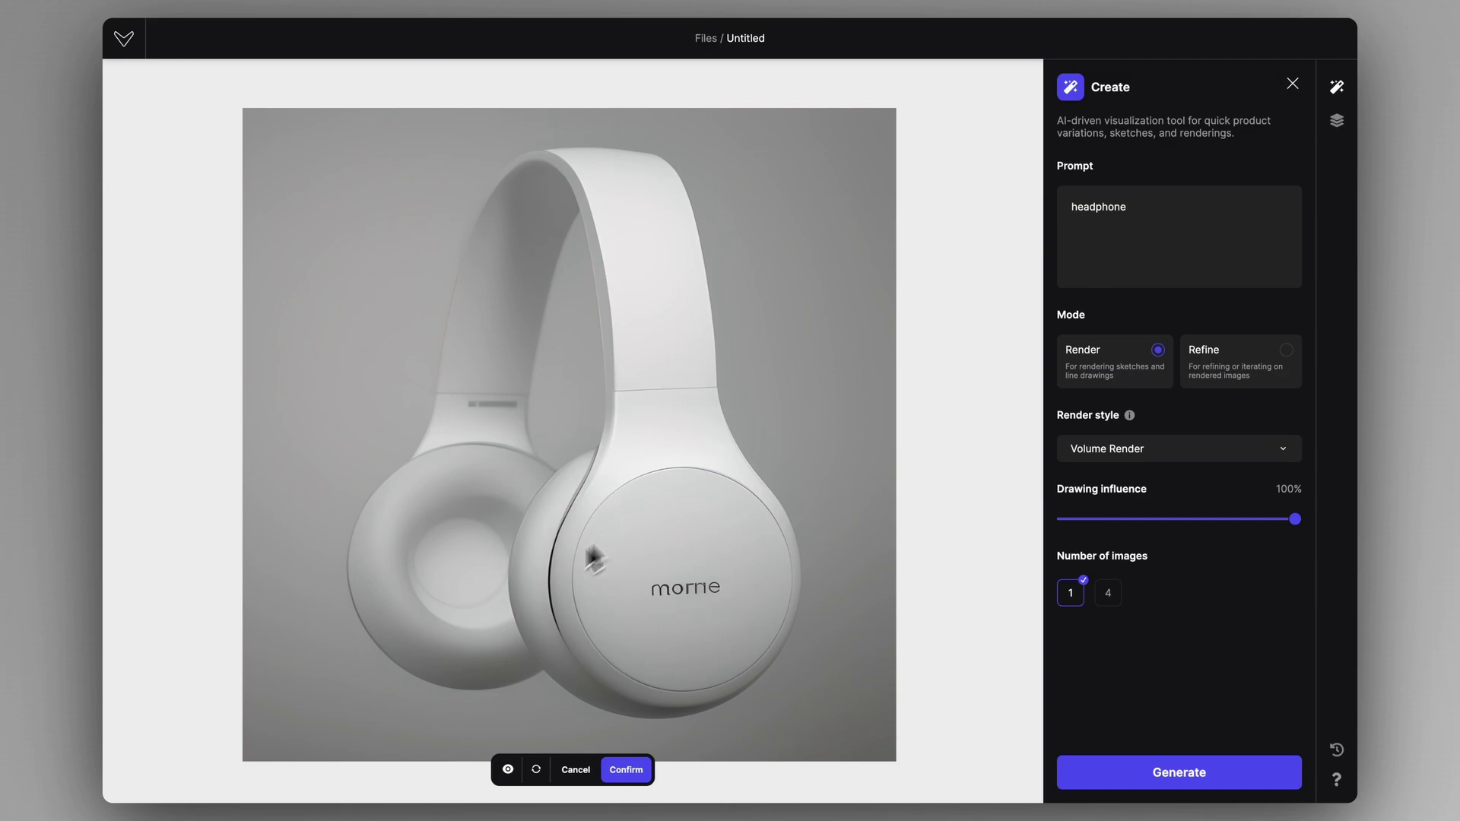
{"action": "left_click", "coordinate": [627, 770]}
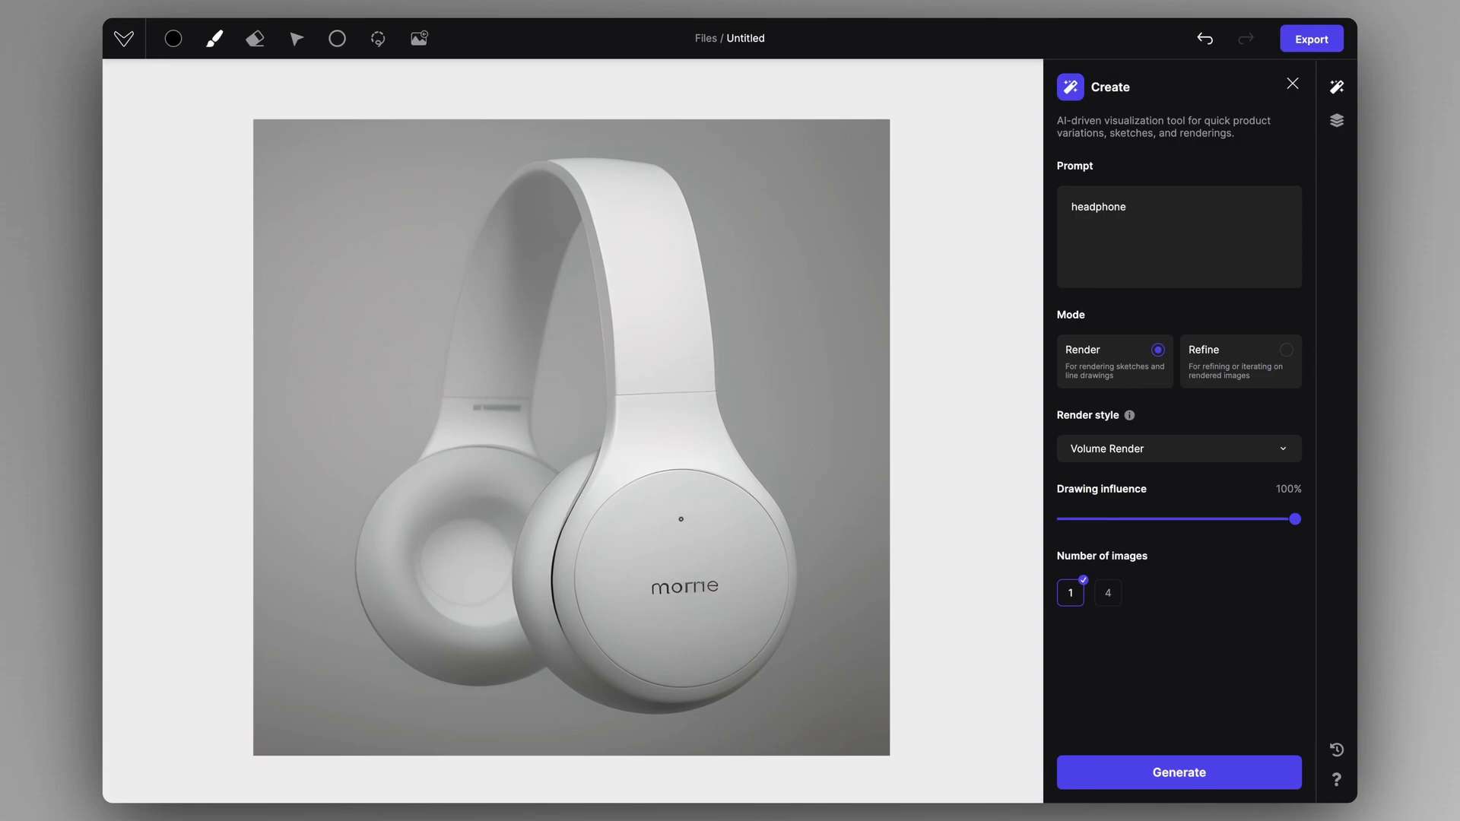
Step: Try to paint out the logo on the front ear cup using its sampled gray and a soft brush at 98% opacity
{"action": "left_click", "coordinate": [694, 553], "text": "alt"}
{"action": "right_click", "coordinate": [697, 569]}
{"action": "left_click_drag", "start_coordinate": [726, 652], "coordinate": [748, 652]}
{"action": "left_click_drag", "start_coordinate": [791, 698], "coordinate": [860, 697]}
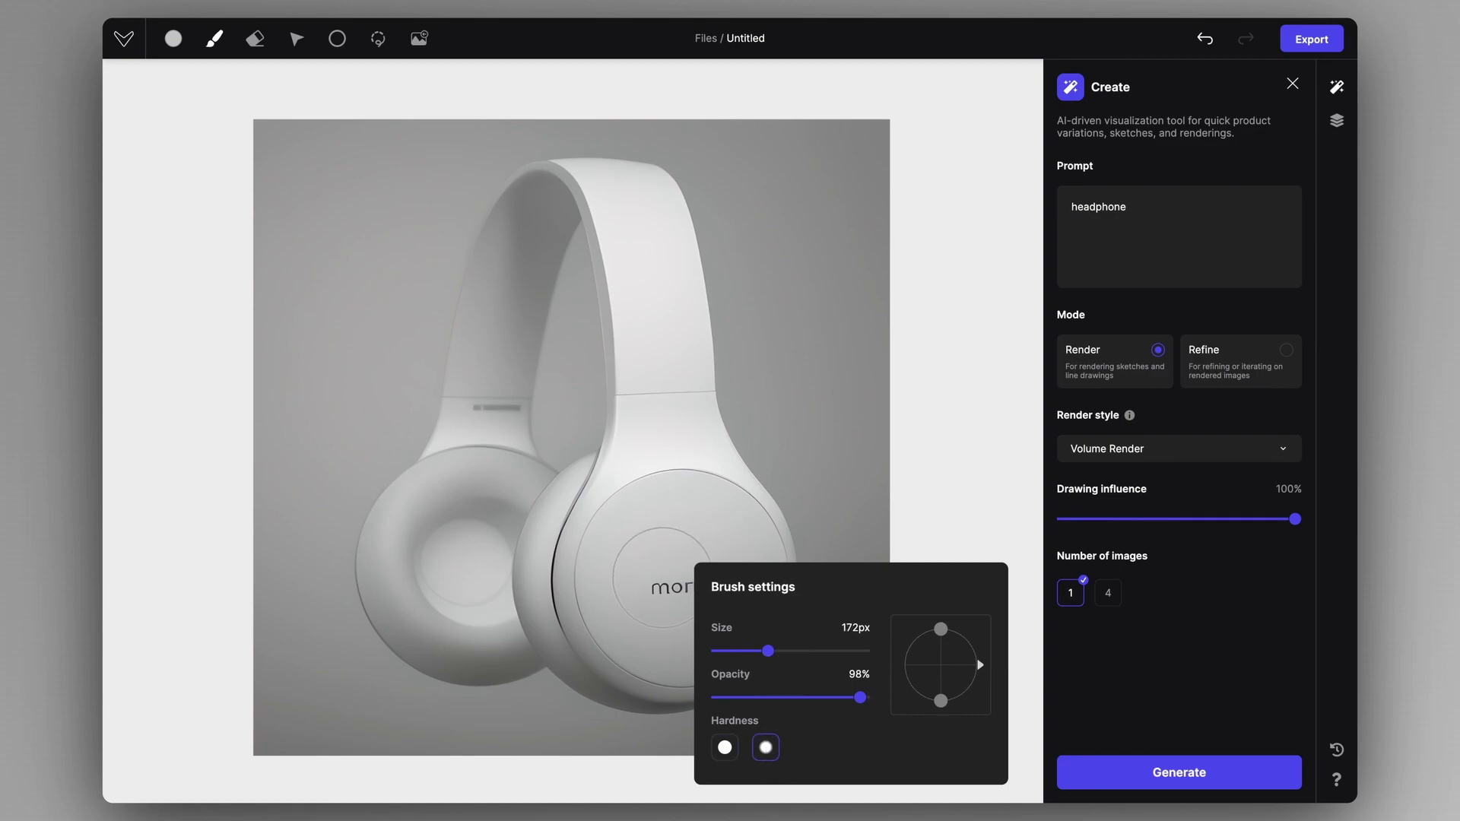
{"action": "left_click", "coordinate": [672, 568]}
{"action": "left_click_drag", "start_coordinate": [681, 575], "coordinate": [815, 570]}
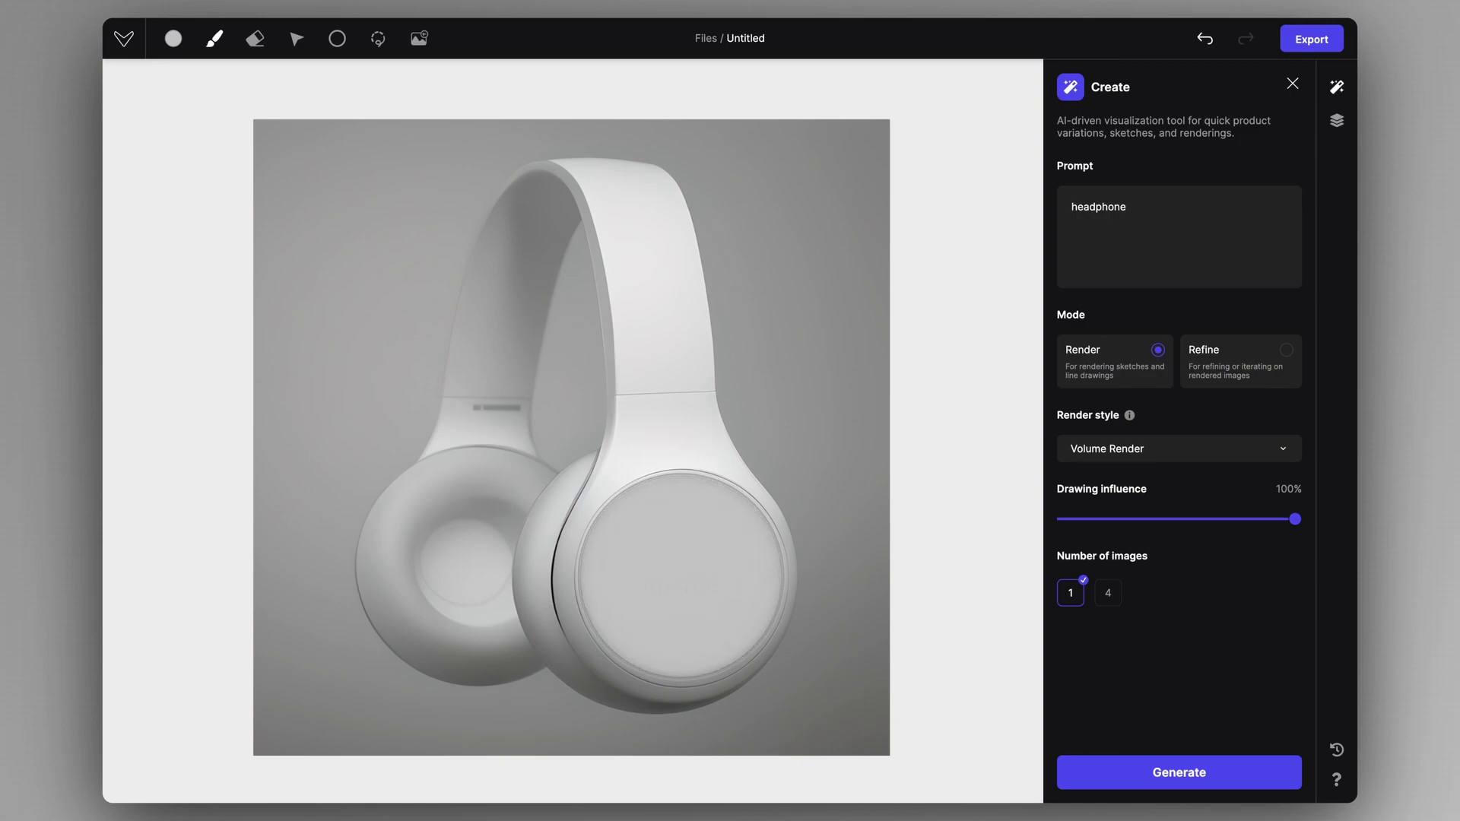
{"action": "mouse_move", "coordinate": [612, 521]}
{"action": "left_mouse_down"}
{"action": "mouse_move", "coordinate": [602, 549]}
{"action": "mouse_move", "coordinate": [648, 559]}
{"action": "left_mouse_up"}
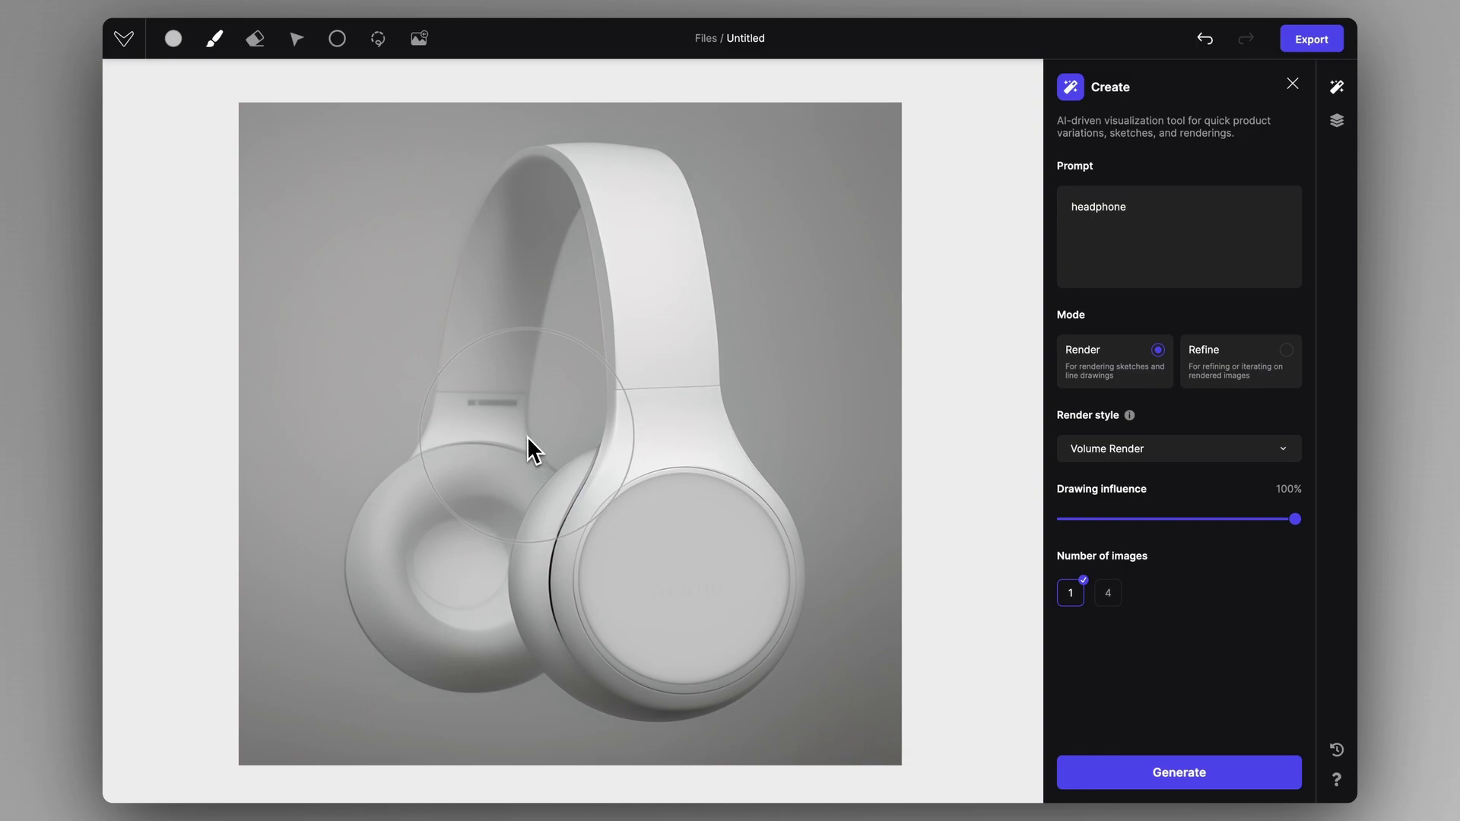
Step: Set the brush size to 15 px and paint out the dark slot on the rear headband arm, undoing the first stroke
{"action": "scroll", "coordinate": [487, 404], "scroll_direction": "up", "scroll_amount": 3}
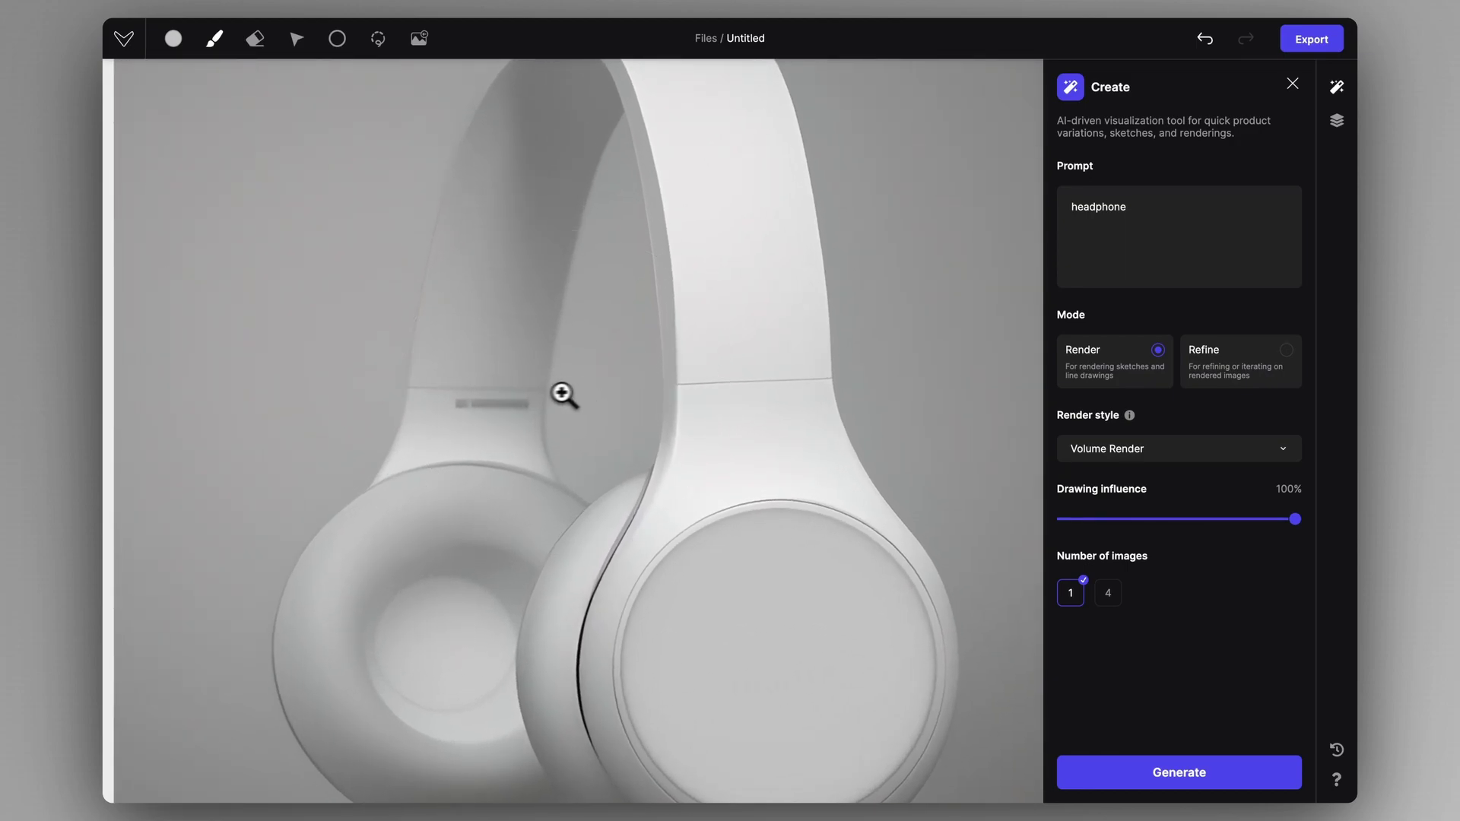
{"action": "scroll", "coordinate": [560, 391], "scroll_direction": "up", "scroll_amount": 2}
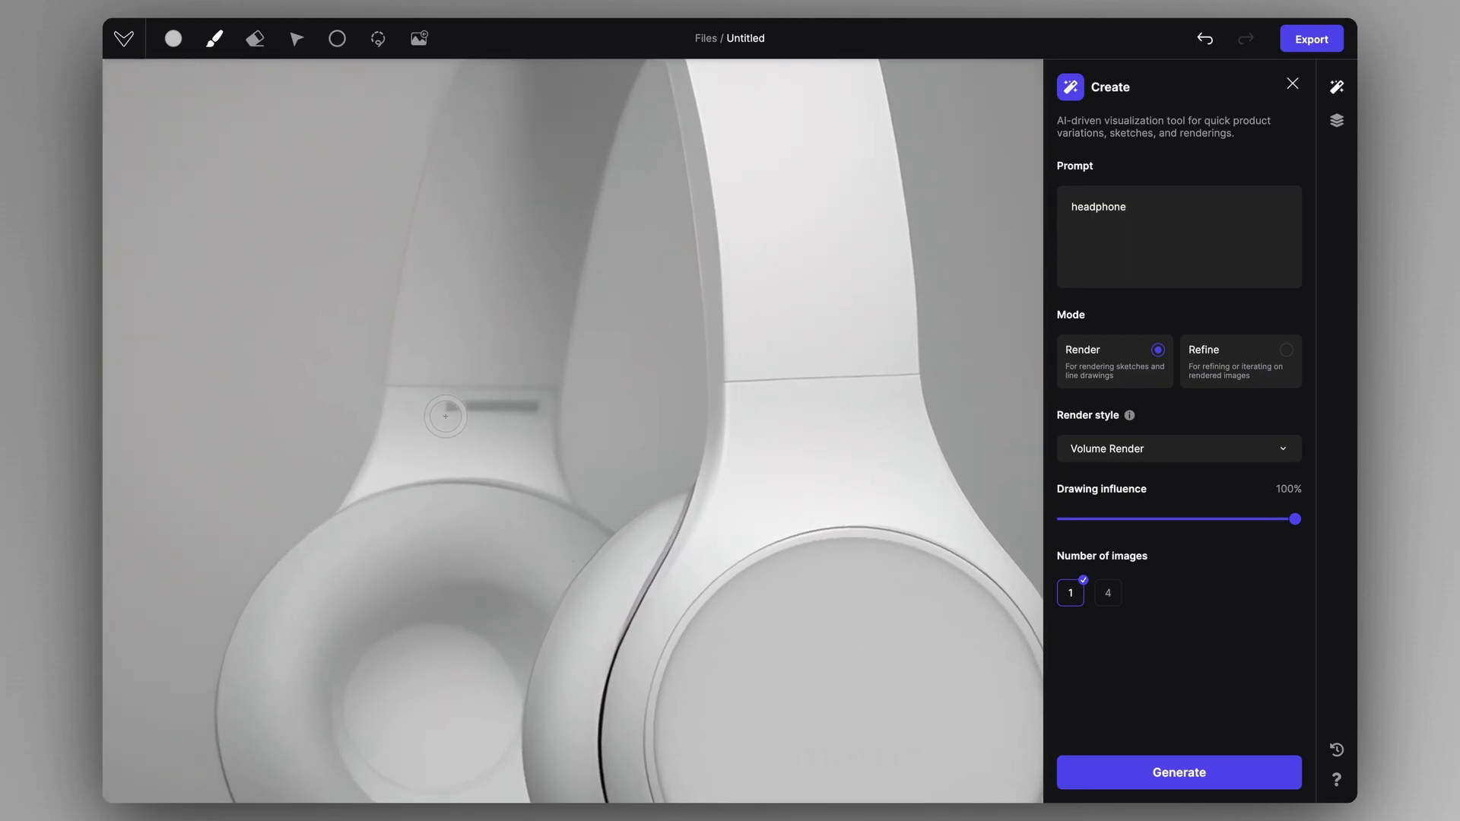
{"action": "right_click", "coordinate": [500, 444]}
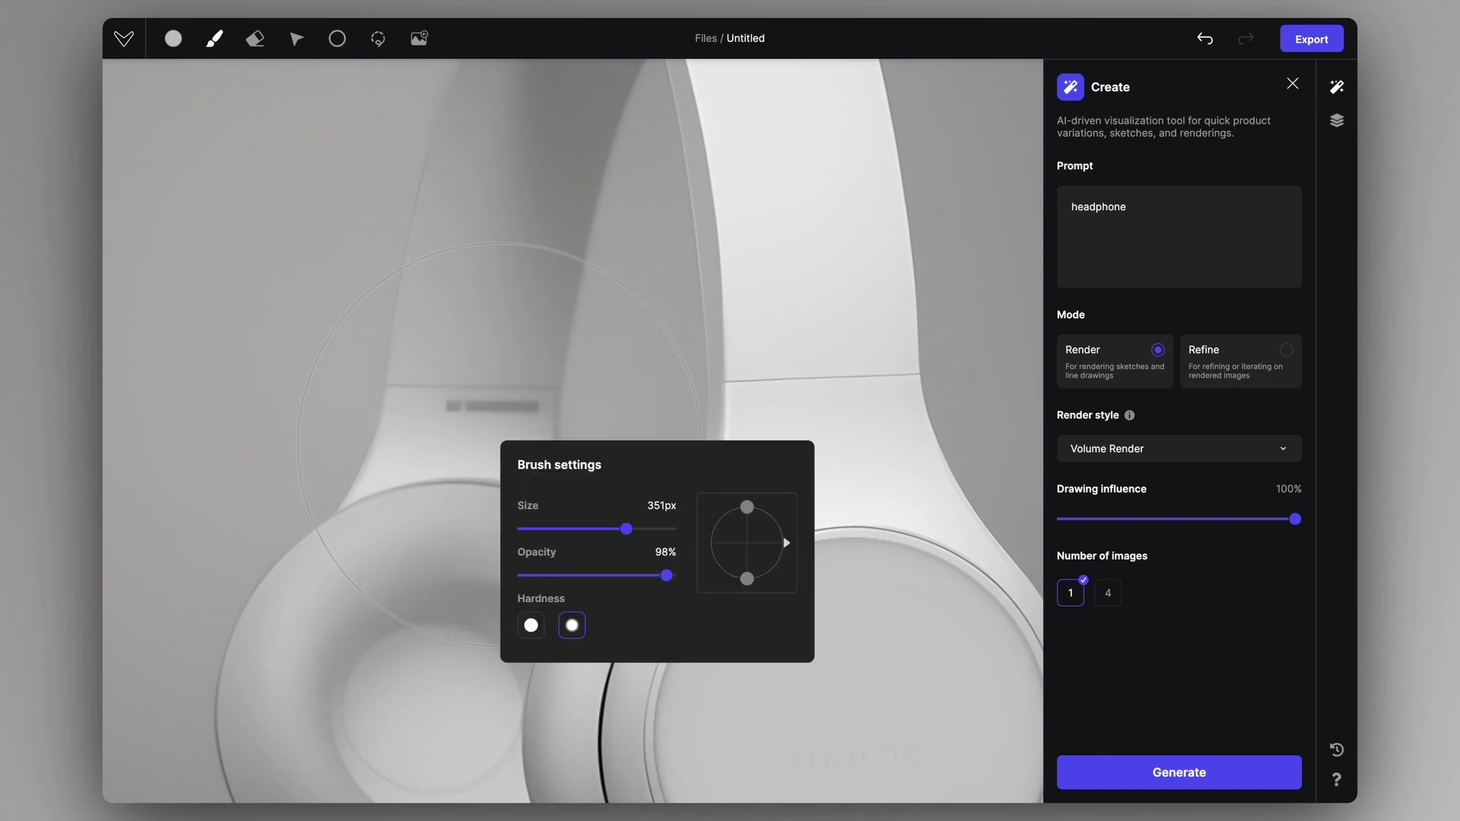
{"action": "left_click_drag", "start_coordinate": [626, 528], "coordinate": [580, 529]}
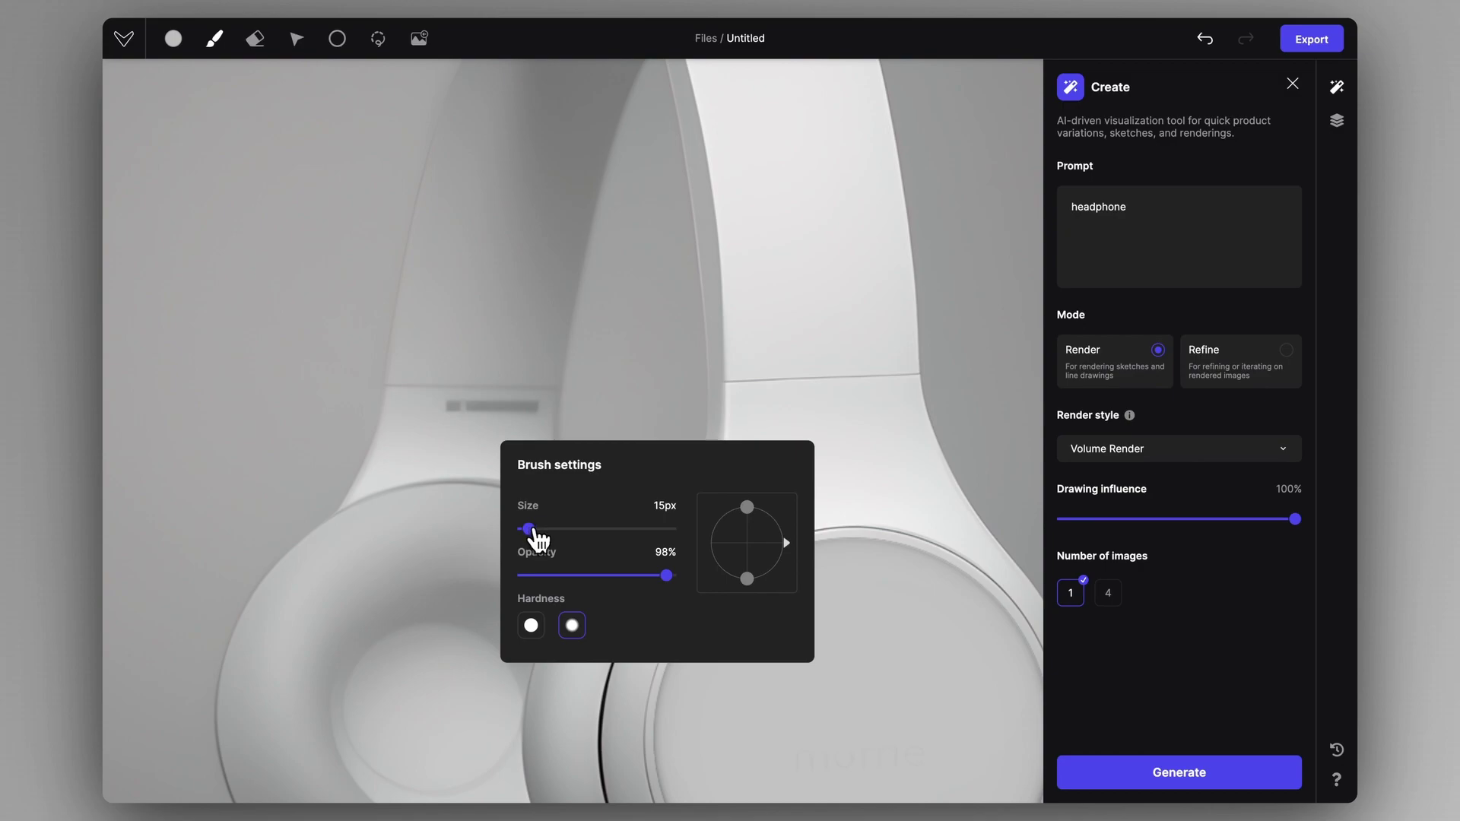
{"action": "left_click_drag", "start_coordinate": [445, 409], "coordinate": [480, 413]}
{"action": "key", "text": "ctrl+z"}
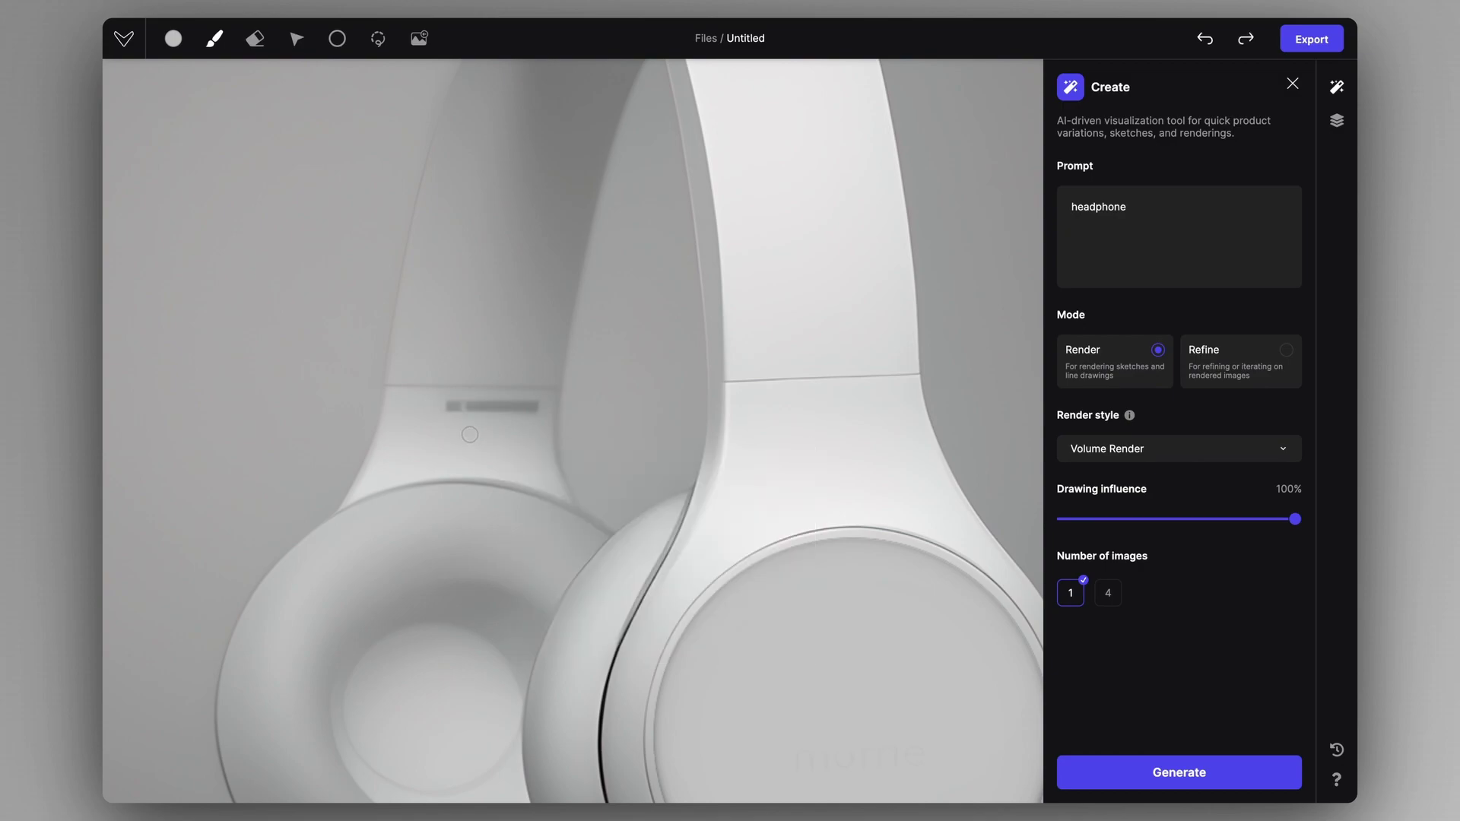
{"action": "left_click_drag", "start_coordinate": [589, 409], "coordinate": [660, 408]}
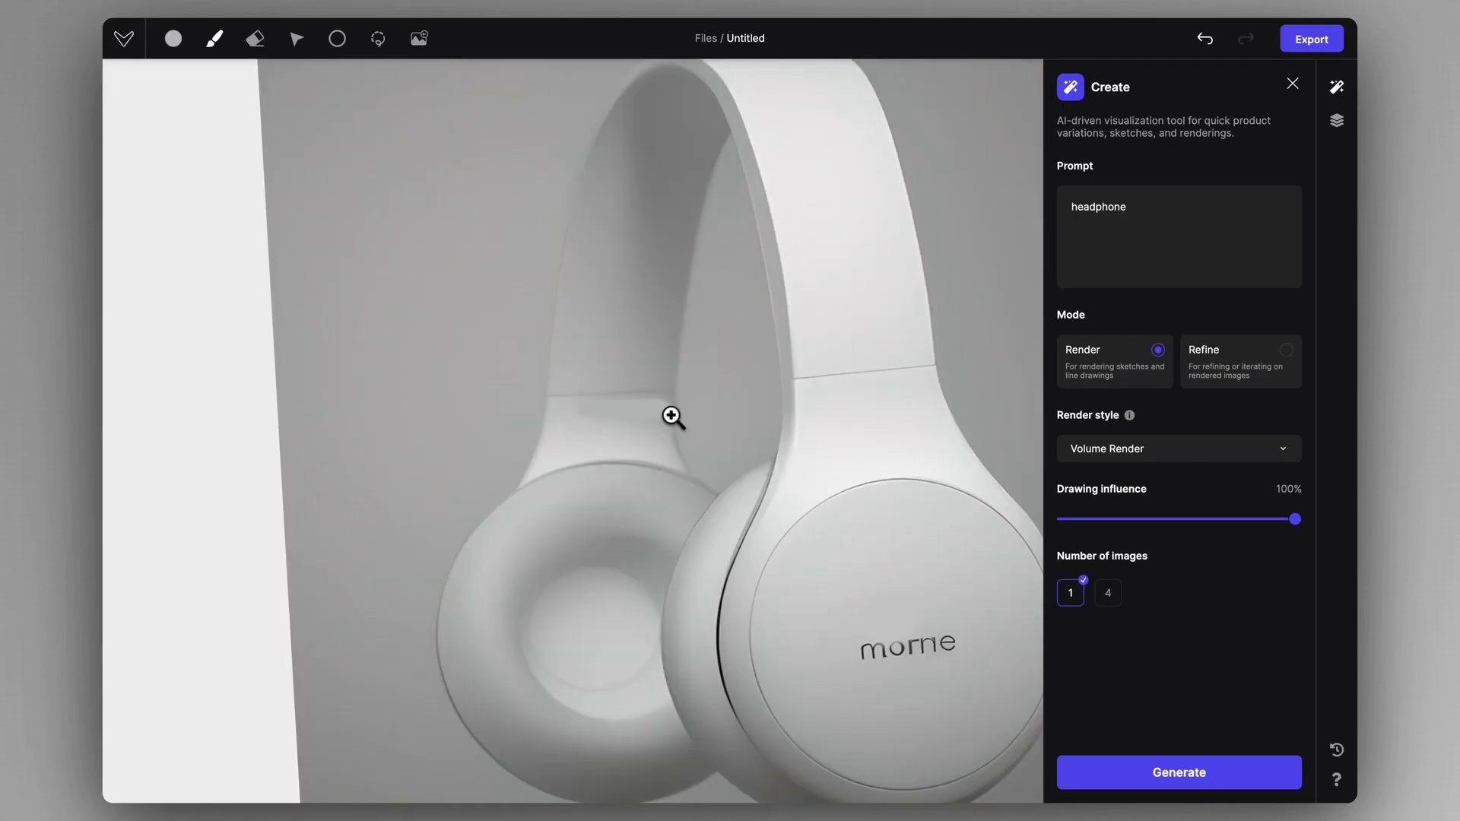
{"action": "scroll", "coordinate": [672, 417], "scroll_direction": "down", "scroll_amount": 3}
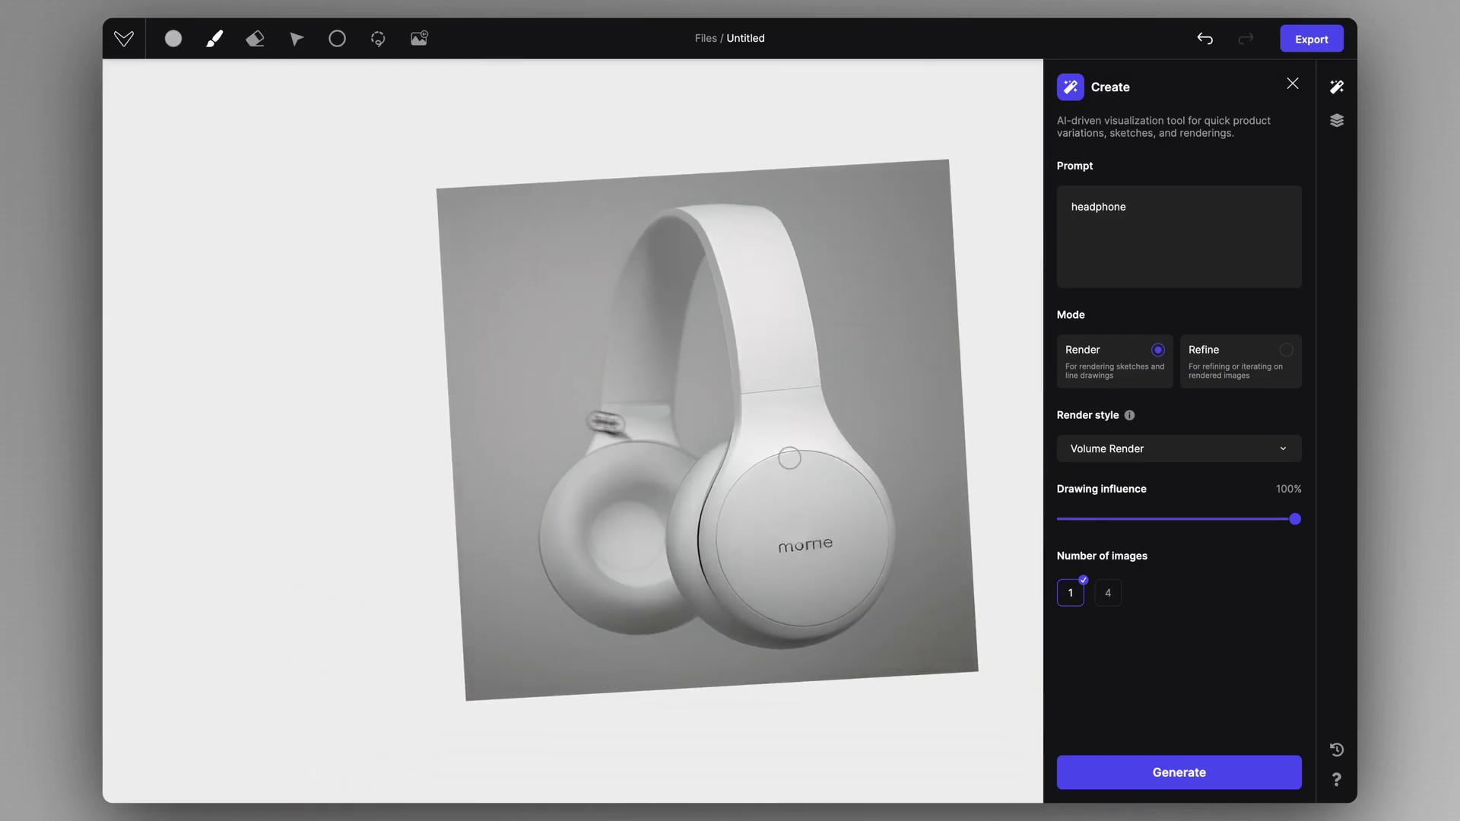
{"action": "scroll", "coordinate": [870, 489], "scroll_direction": "up", "scroll_amount": 2}
{"action": "scroll", "coordinate": [808, 515], "scroll_direction": "up", "scroll_amount": 3}
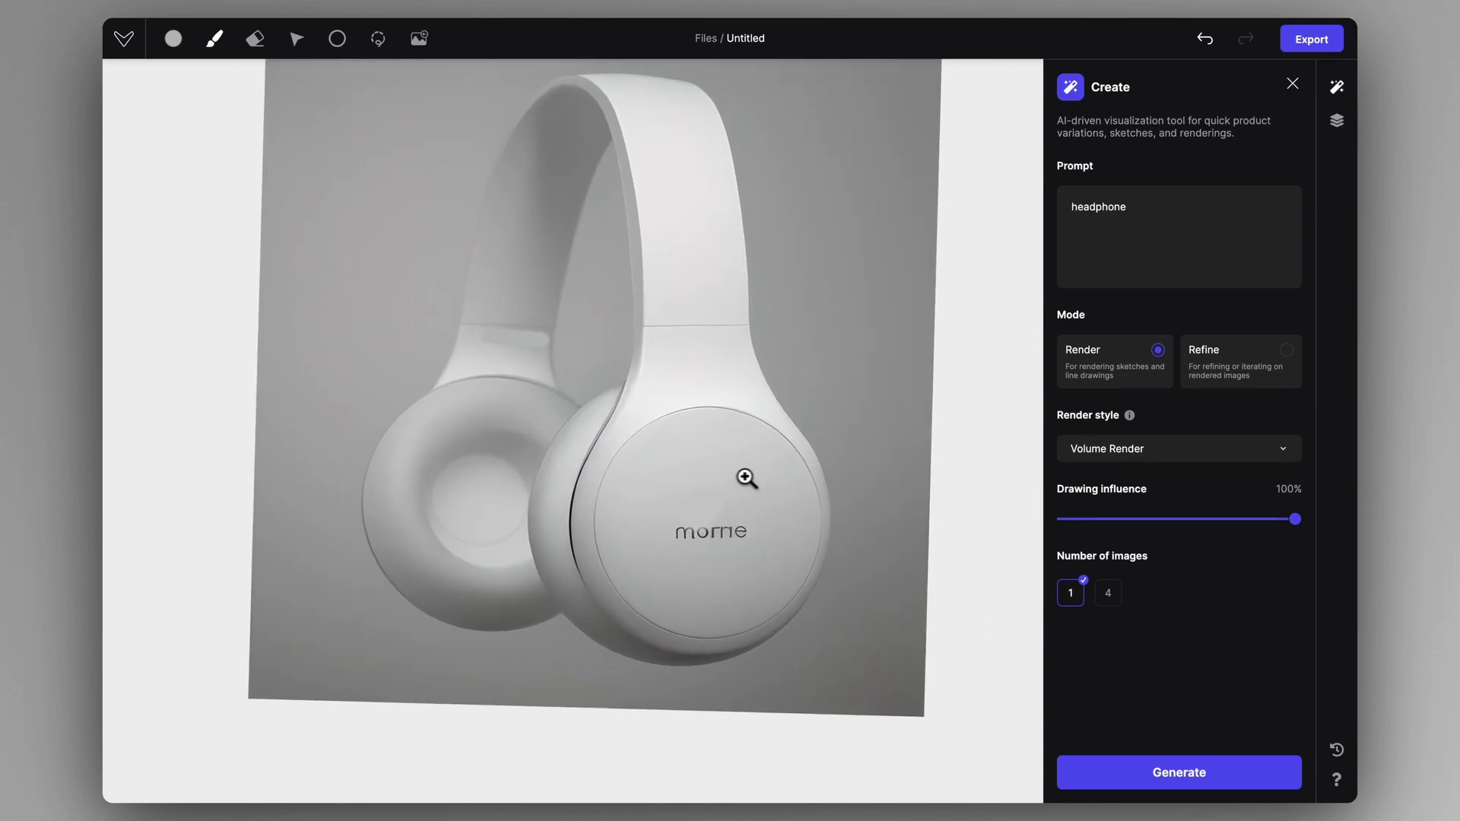
Step: Lasso the slot area on the rear headband arm, generate a Refine result for it, and set the drawing influence to 75%
{"action": "right_click", "coordinate": [746, 483]}
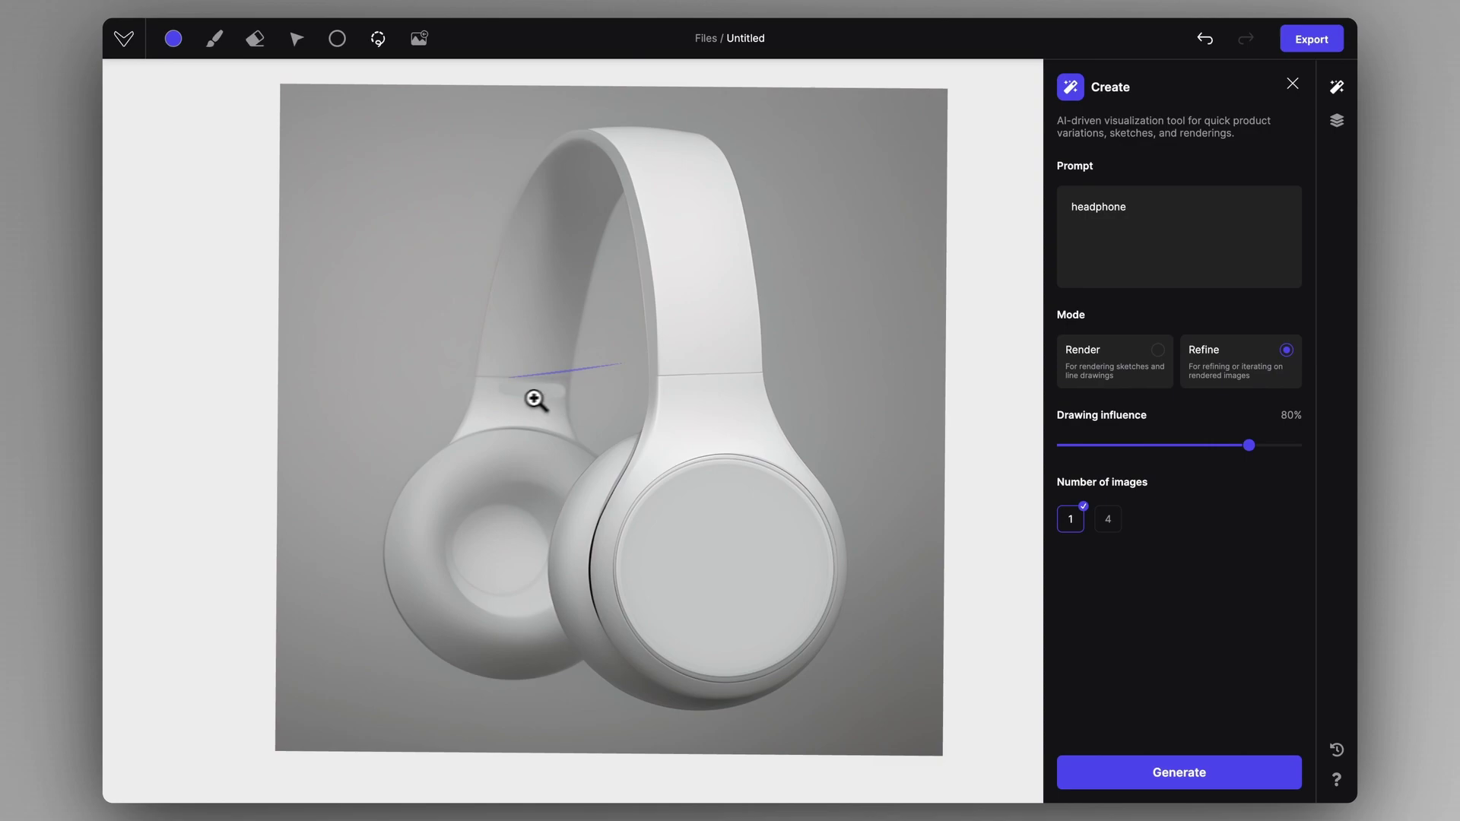
{"action": "scroll", "coordinate": [536, 400], "scroll_direction": "up", "scroll_amount": 2}
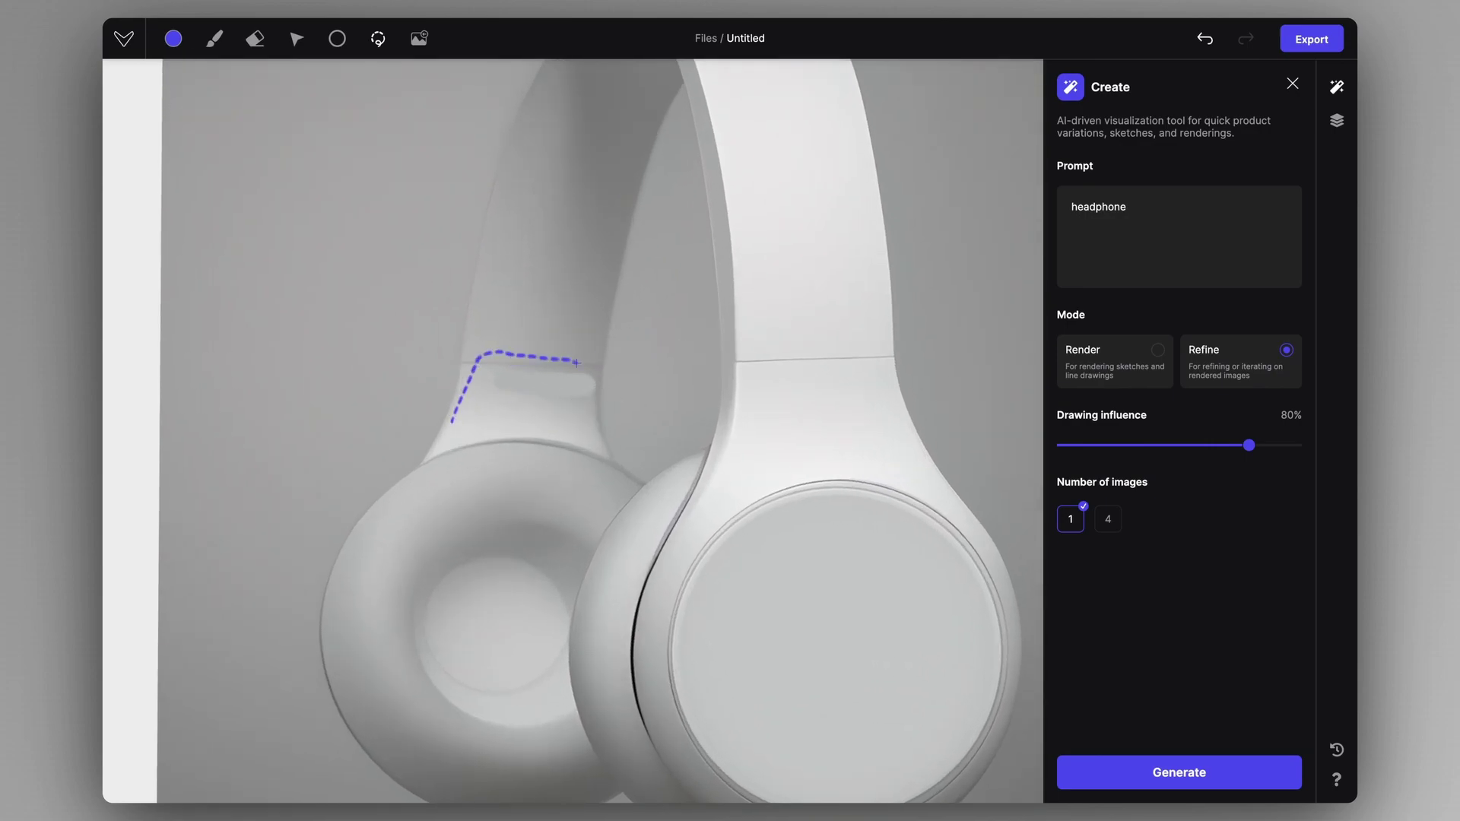
{"action": "left_click_drag", "start_coordinate": [601, 399], "coordinate": [456, 422]}
{"action": "left_click", "coordinate": [1076, 769]}
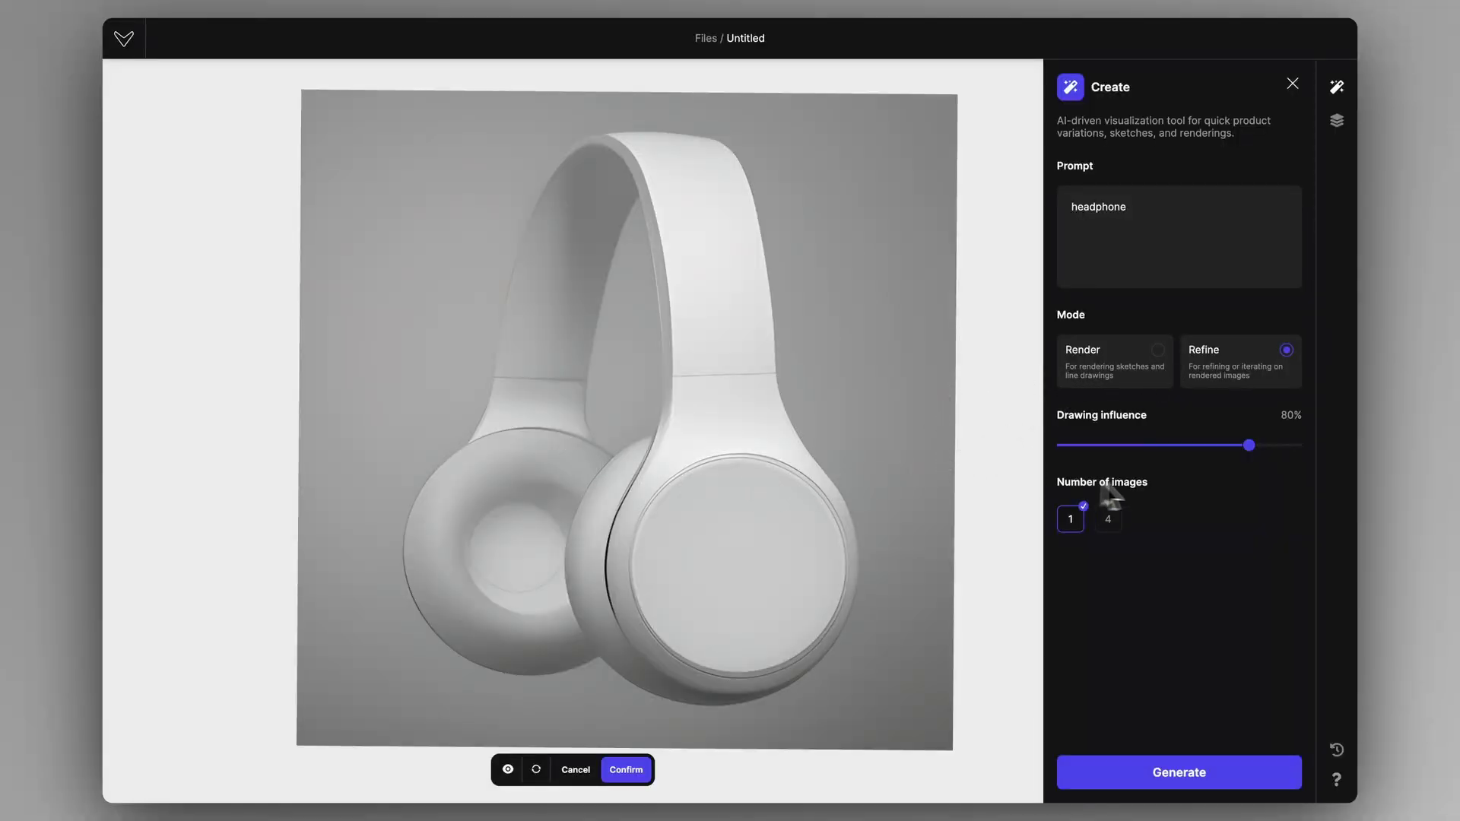
{"action": "left_click_drag", "start_coordinate": [1248, 445], "coordinate": [1260, 446]}
Step: Compare the refined headband patch with the original canvas up close by toggling the original's visibility, and accept the patch
{"action": "left_click", "coordinate": [511, 769]}
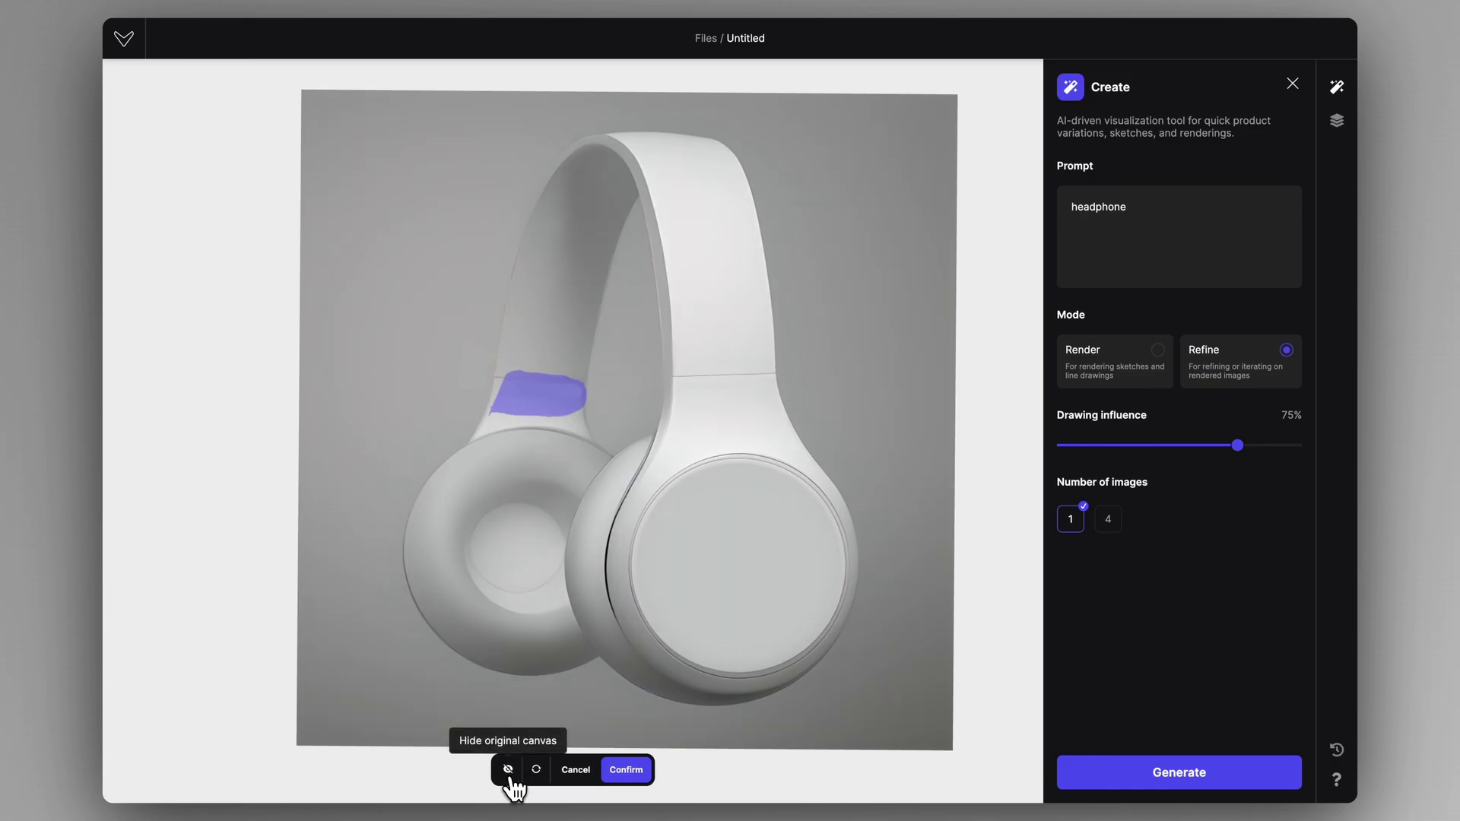
{"action": "key", "text": "z"}
{"action": "left_click_drag", "start_coordinate": [553, 423], "coordinate": [740, 365]}
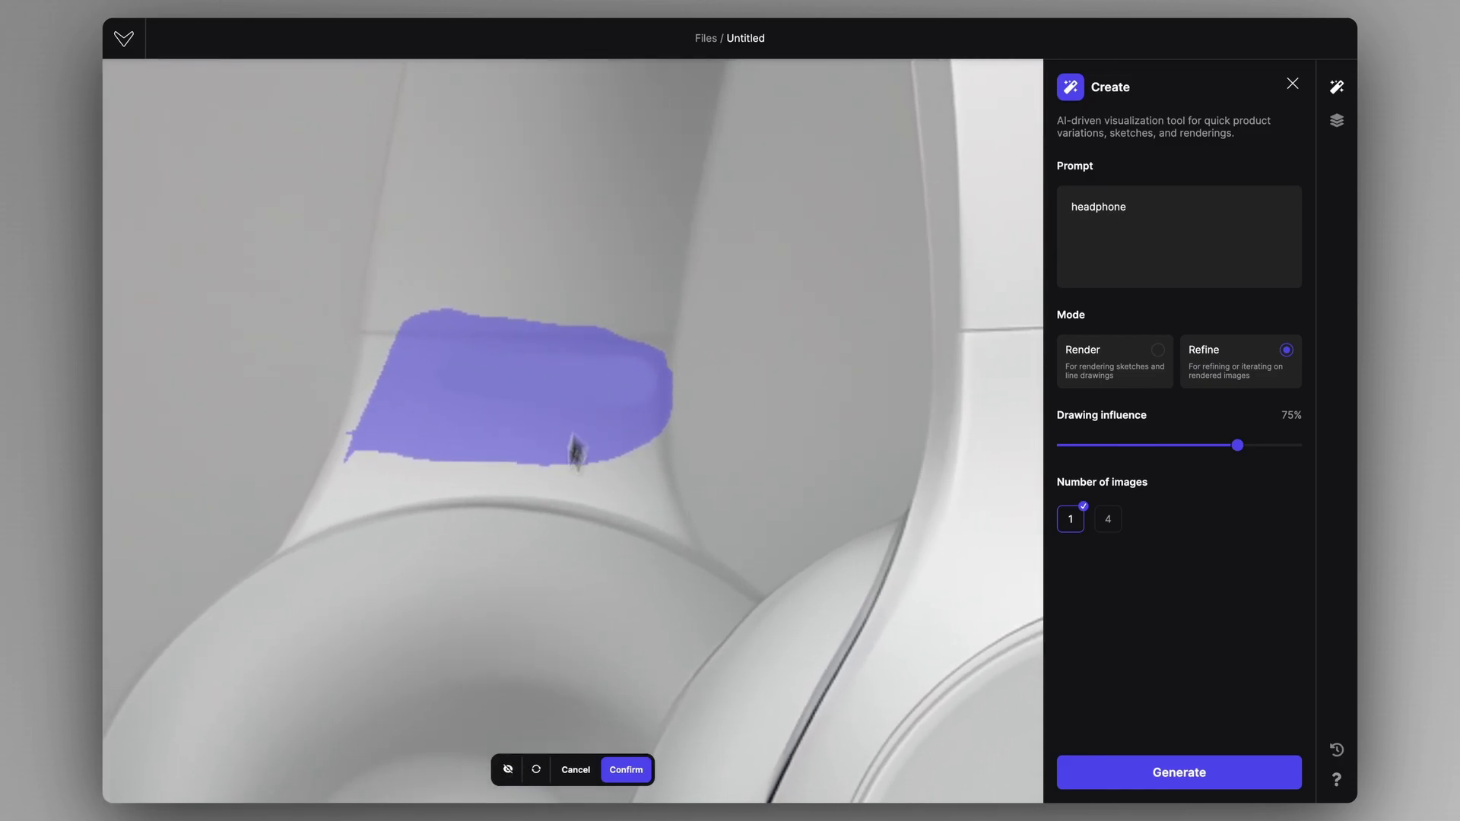
{"action": "left_click", "coordinate": [509, 770]}
{"action": "left_click", "coordinate": [509, 771]}
{"action": "left_click", "coordinate": [509, 770]}
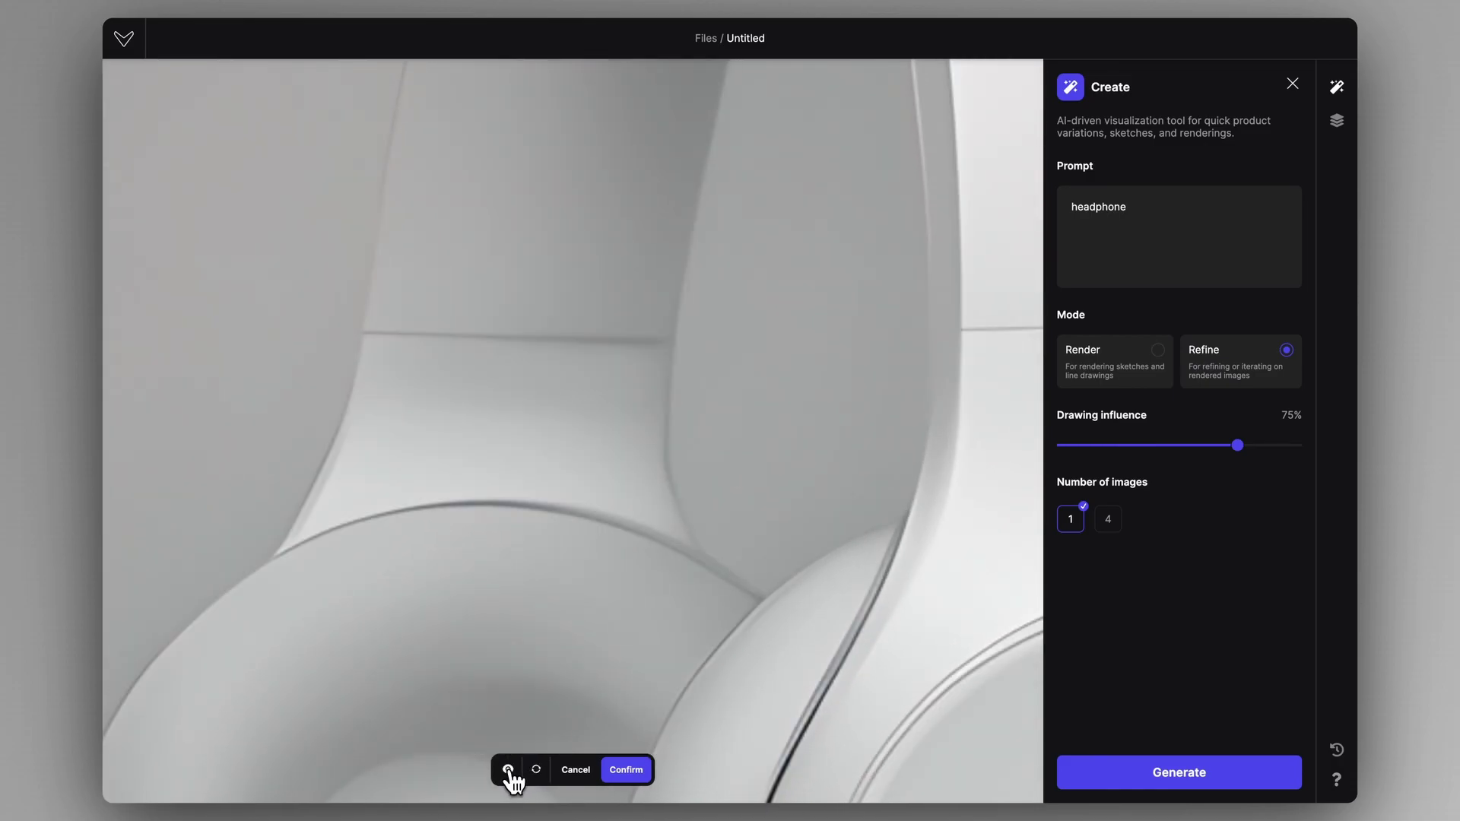
{"action": "key", "text": "z"}
{"action": "left_click_drag", "start_coordinate": [556, 433], "coordinate": [416, 478]}
{"action": "left_click", "coordinate": [626, 769]}
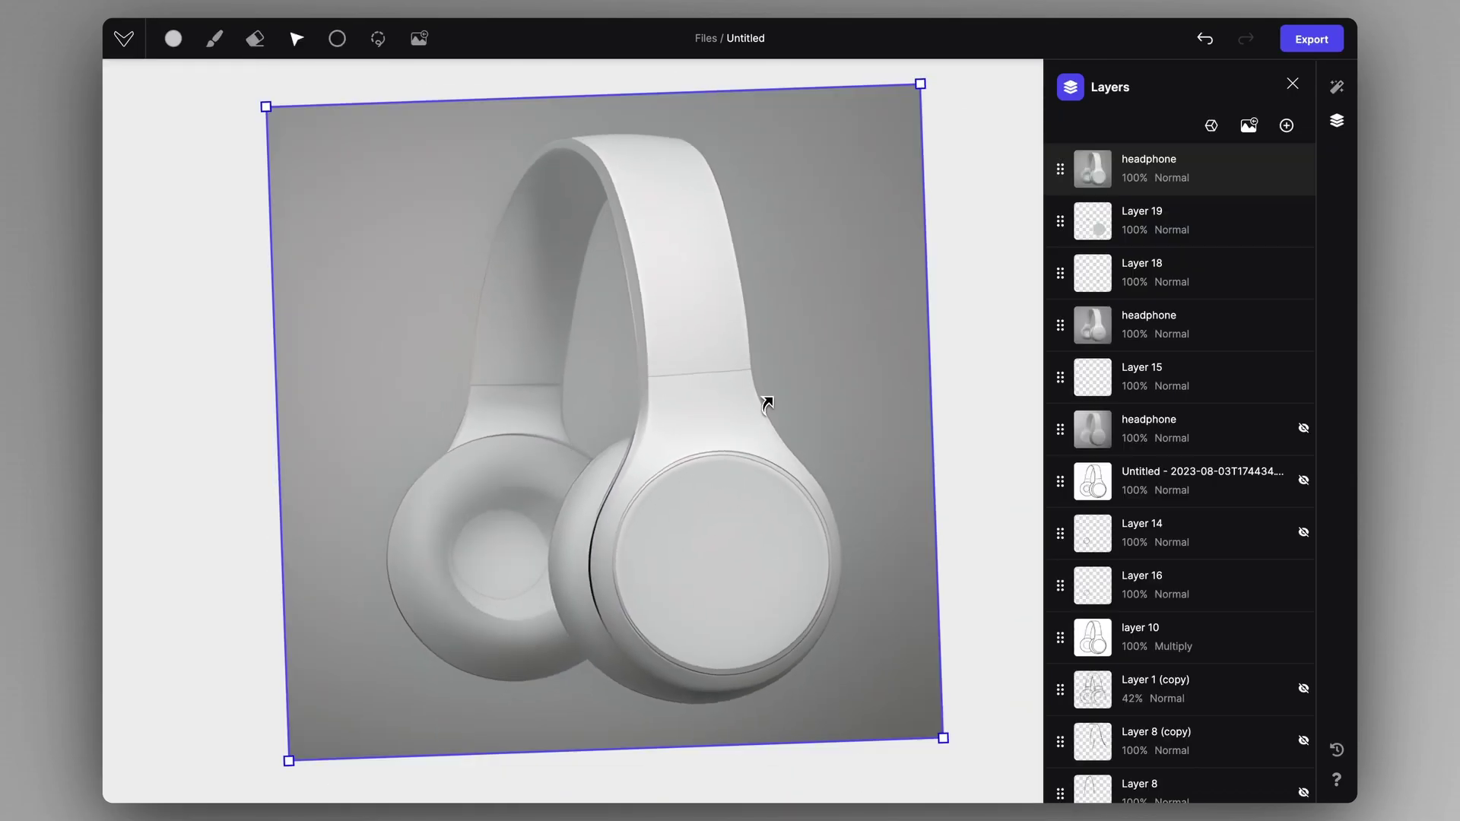
Step: Lower the opacity of the topmost Multiply line-drawing layer over the headphone render to about 37%
{"action": "left_click_drag", "start_coordinate": [769, 401], "coordinate": [767, 413]}
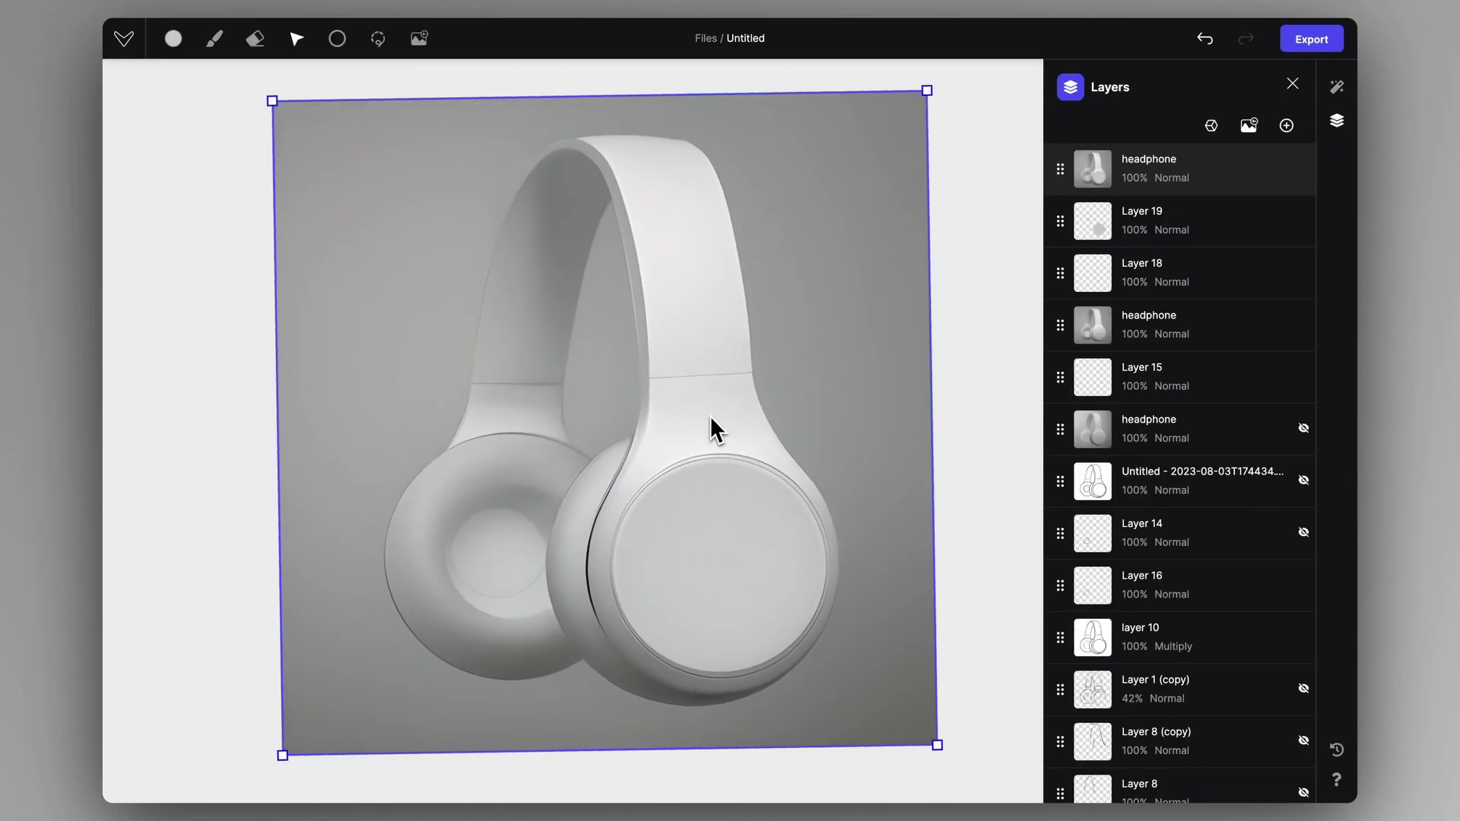
{"action": "left_click", "coordinate": [1338, 88]}
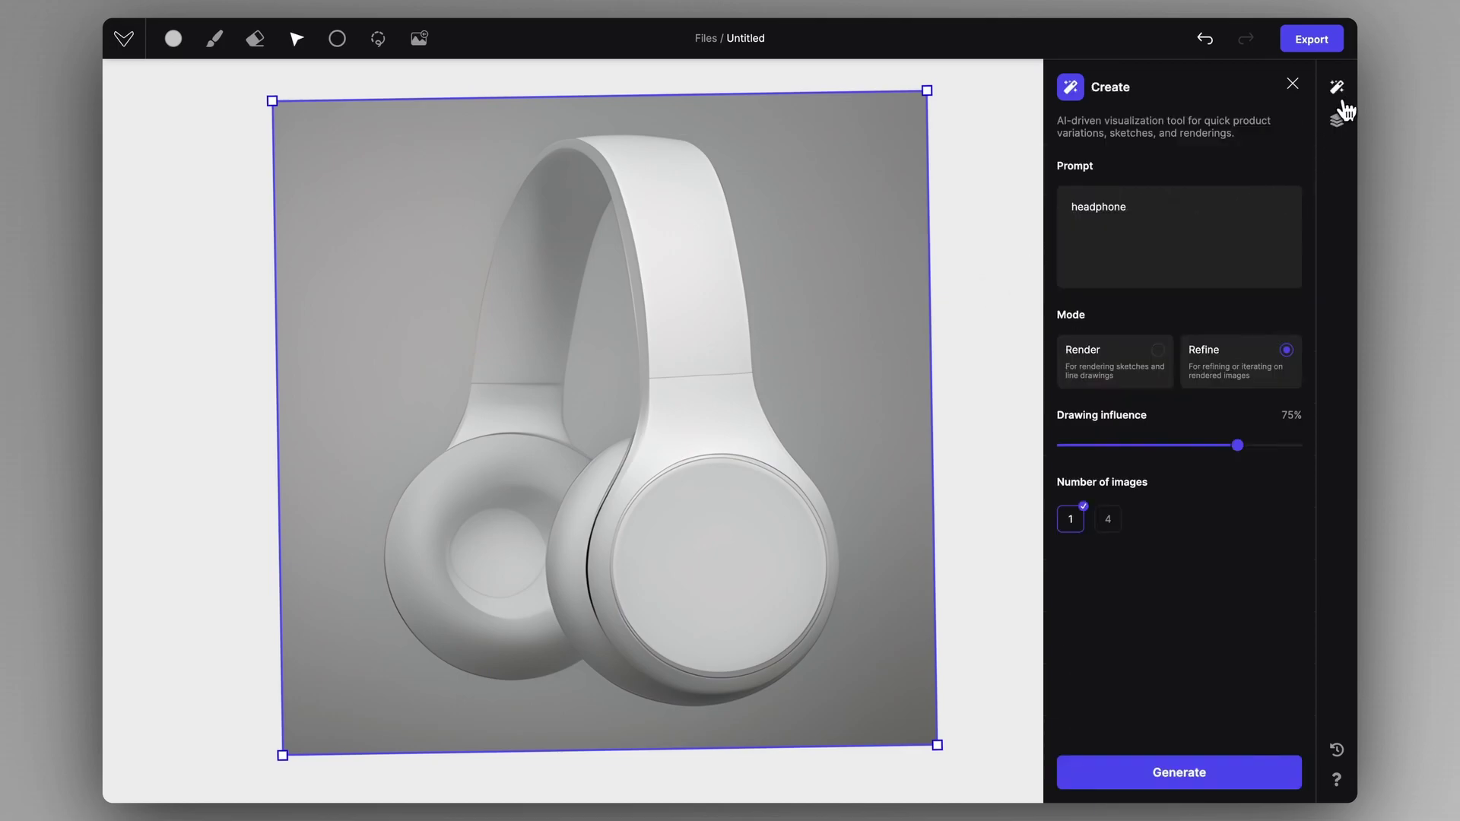
{"action": "left_click", "coordinate": [1336, 121]}
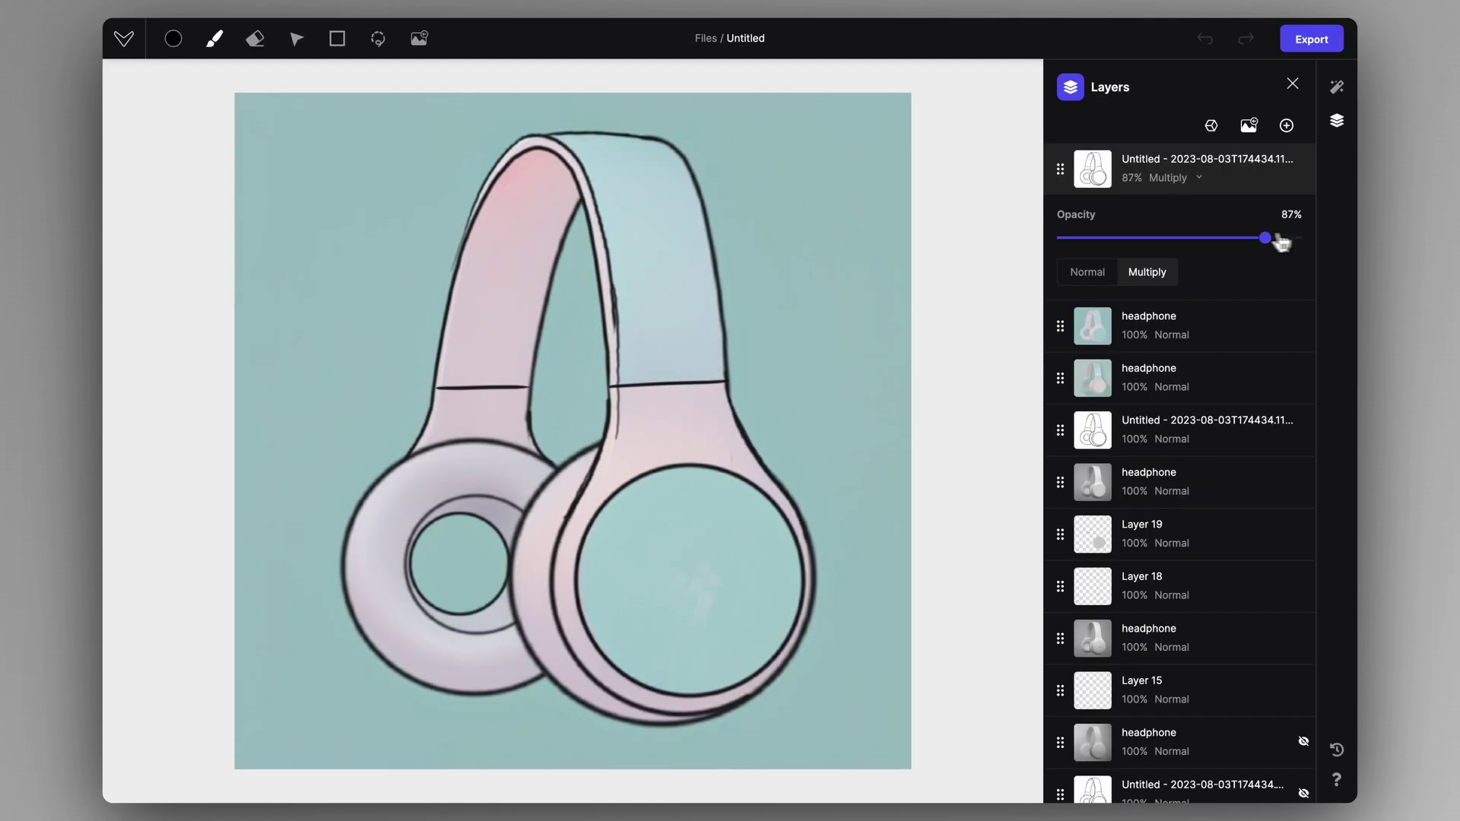
{"action": "mouse_move", "coordinate": [1271, 238]}
{"action": "left_mouse_down"}
{"action": "mouse_move", "coordinate": [1065, 241]}
{"action": "mouse_move", "coordinate": [1275, 241]}
{"action": "left_mouse_up"}
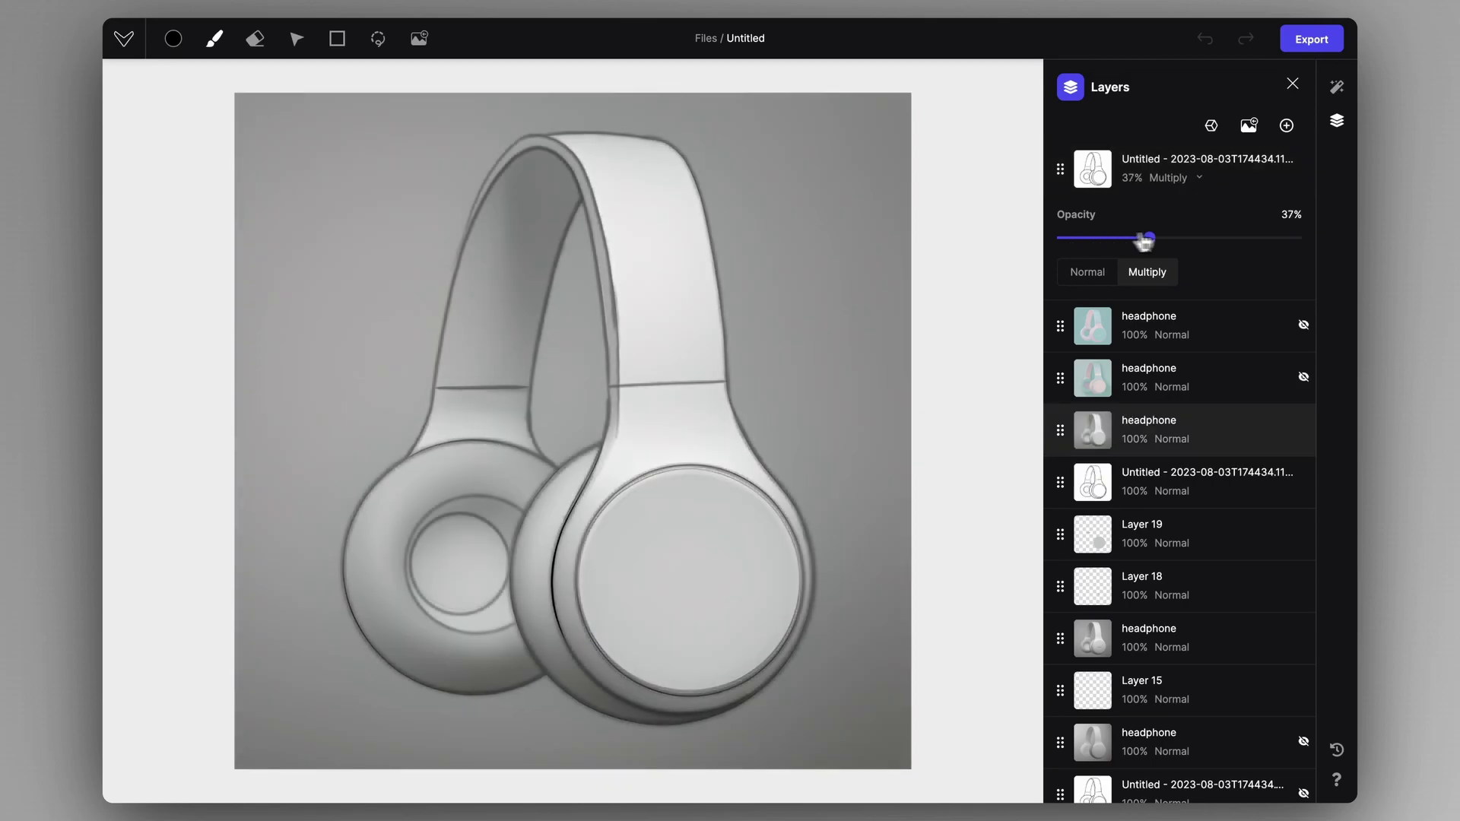